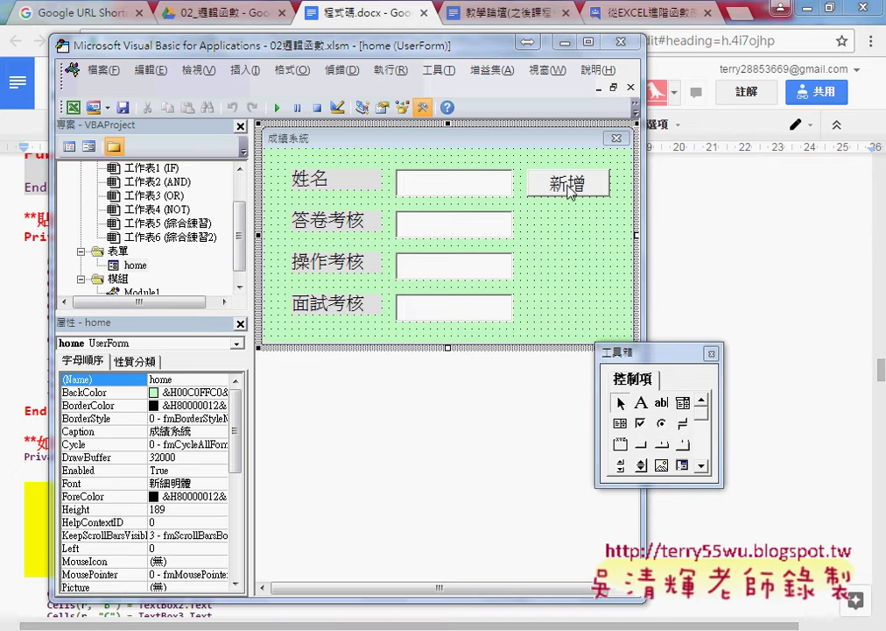
With the 新增 button selected, minimize Chrome and shift the VBA editor right to reveal the Excel sheet.
left_click(568, 188)
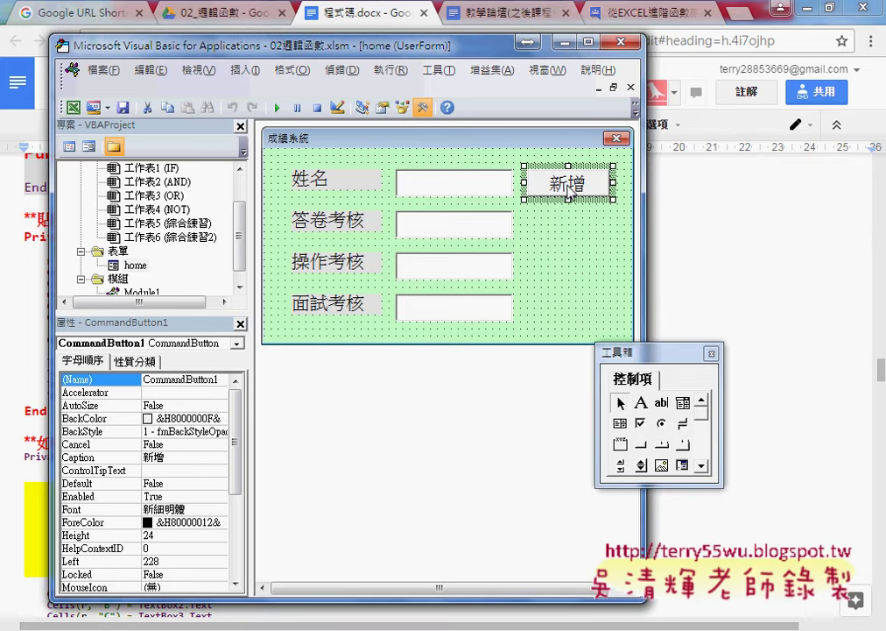
left_click(808, 12)
left_click_drag(378, 47, 662, 46)
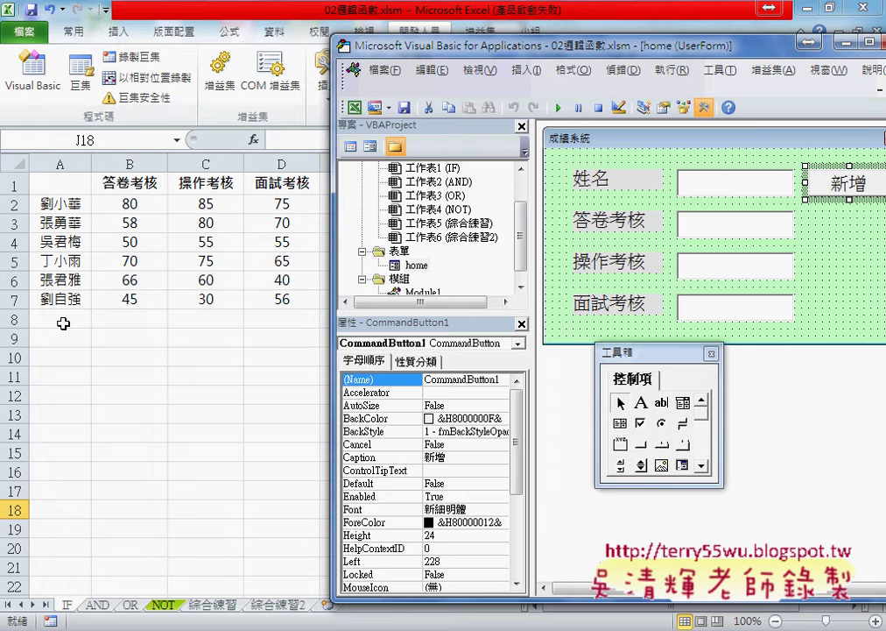
Check that row 7 holds the last student and A8 is empty, then return to the VBA editor.
left_click(63, 302)
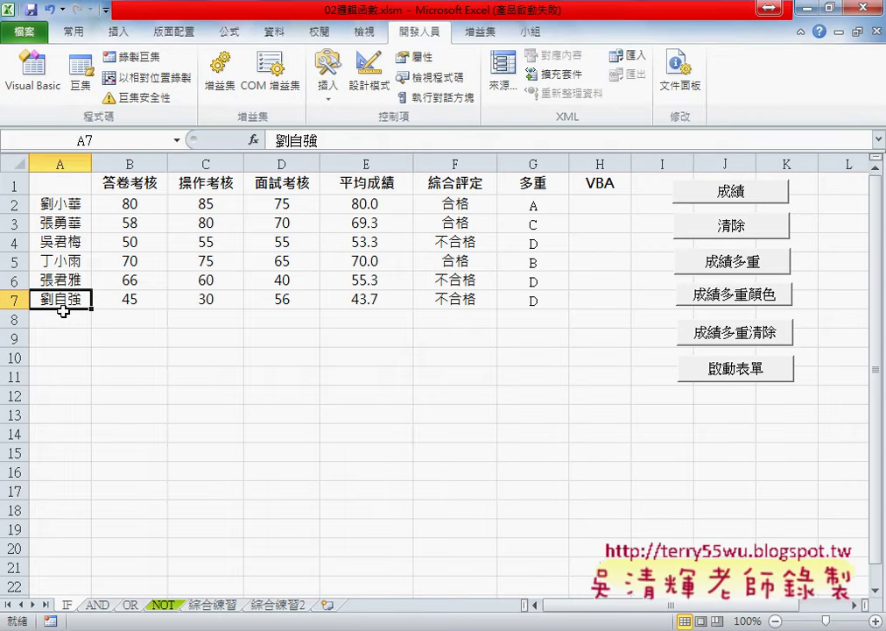
left_click(64, 318)
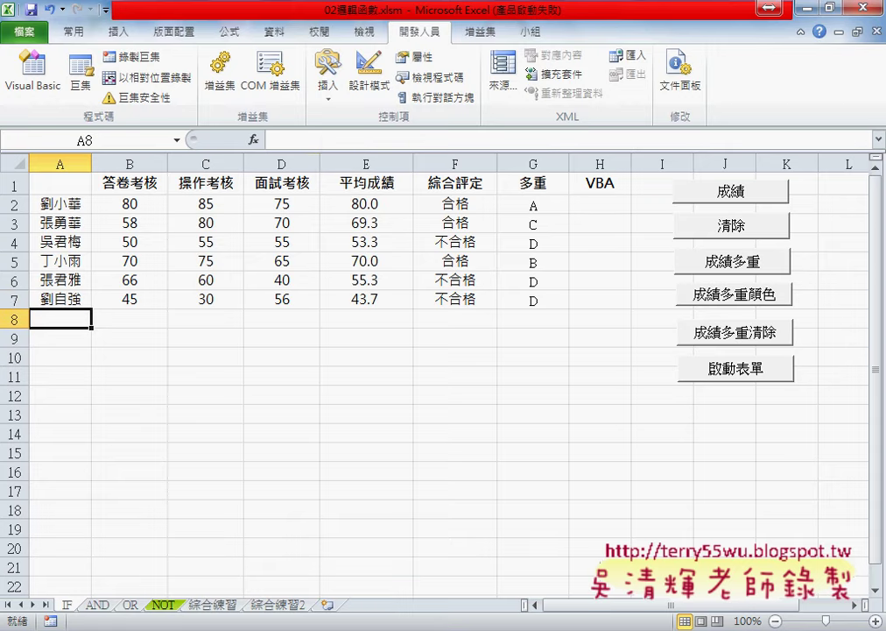
key("alt+F11")
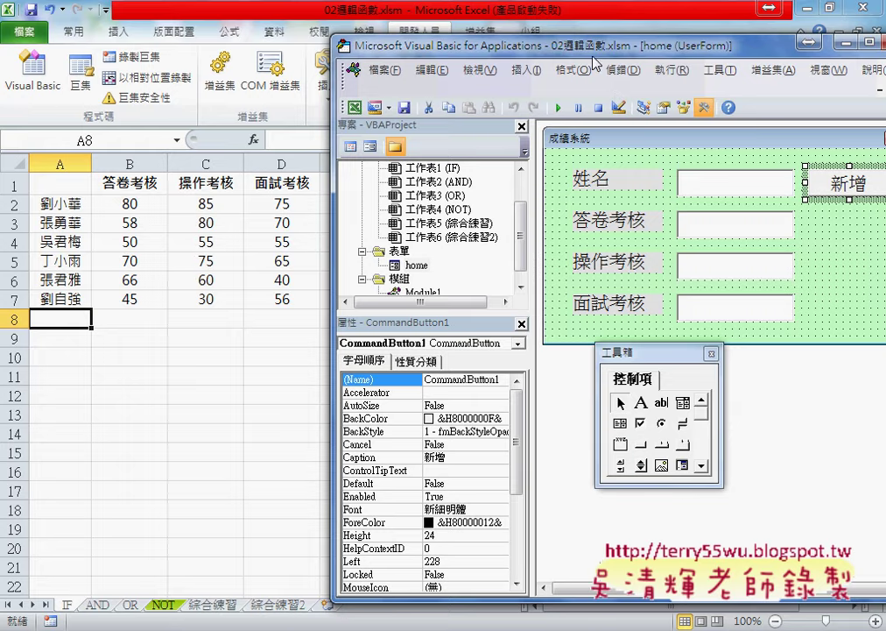
left_click_drag(498, 41, 347, 38)
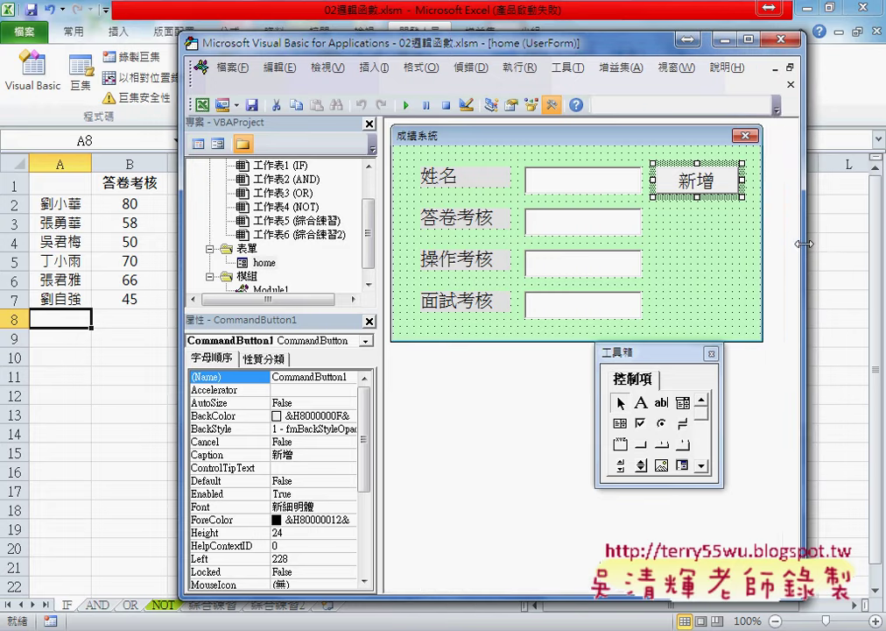
Open the 新增 button's CommandButton1_Click and add the indented comment '1.最下一列+1的位置'.
double_click(703, 180)
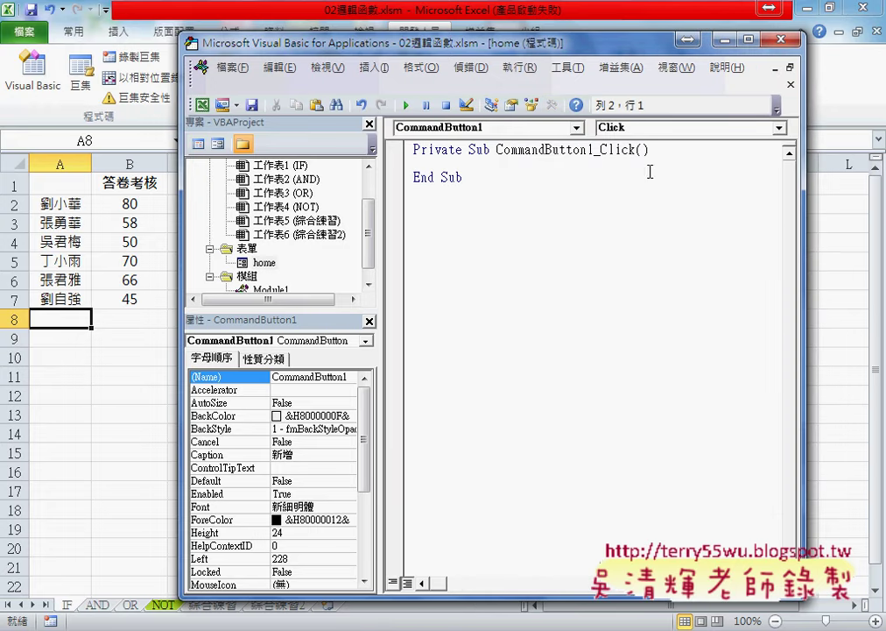
left_click_drag(498, 150, 636, 150)
left_click(603, 150)
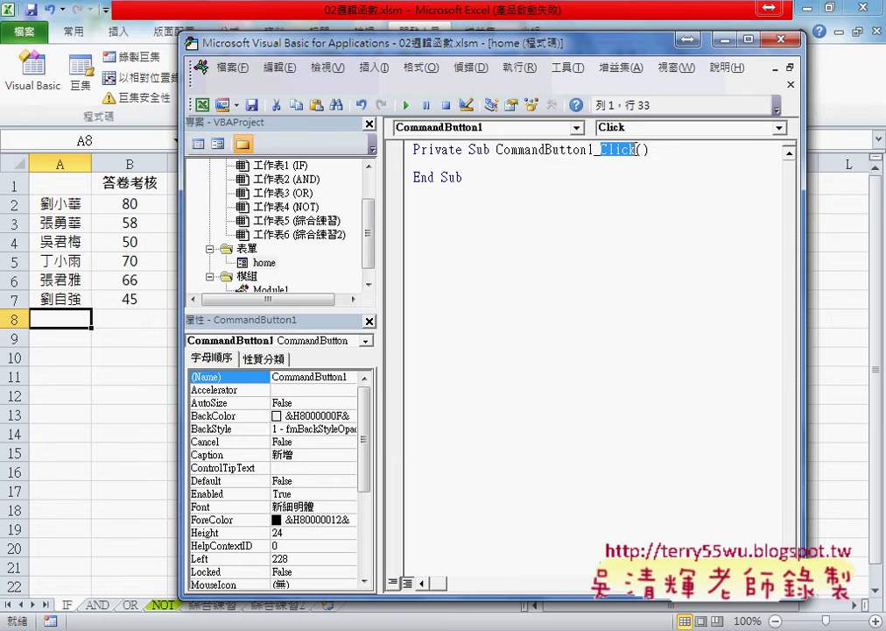
left_click(614, 163)
key("Tab")
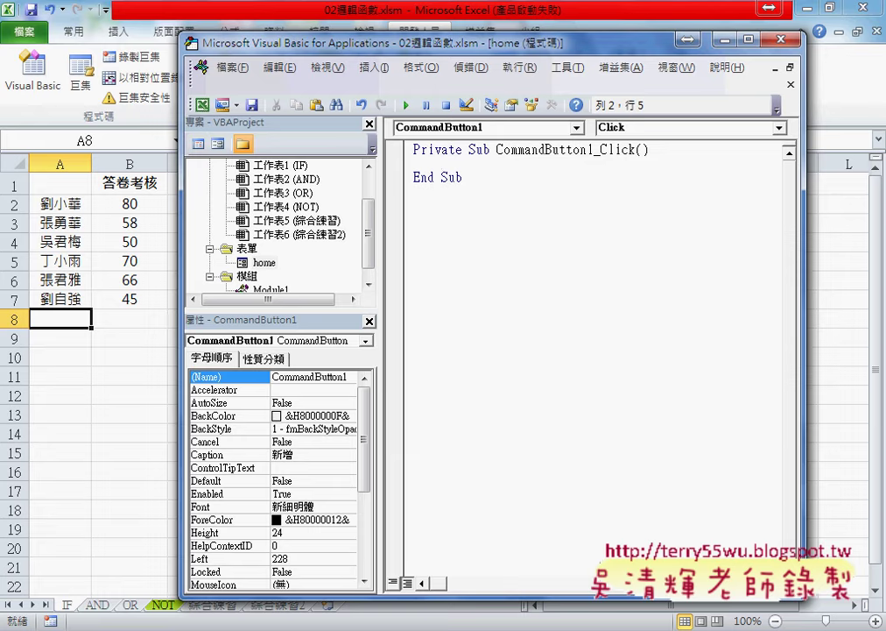
type("ㄘ")
type("'")
type("1.")
type("最")
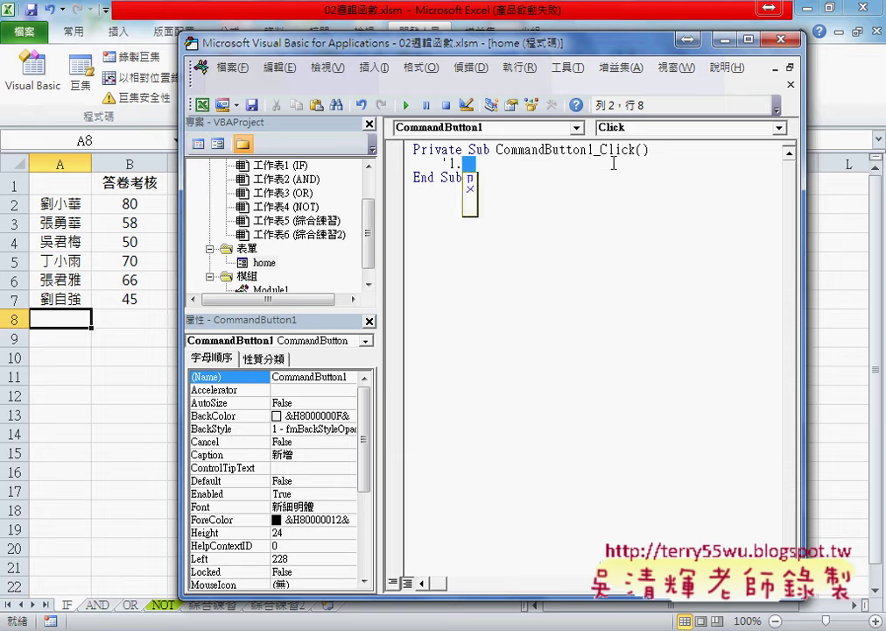
type("ㄒㄧ下")
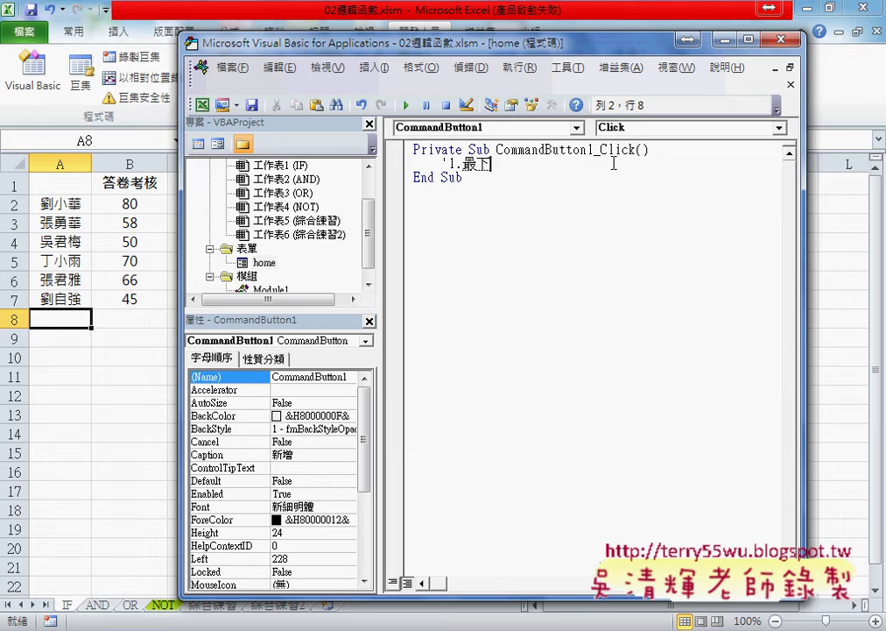
type("一")
type("列")
type("+1的")
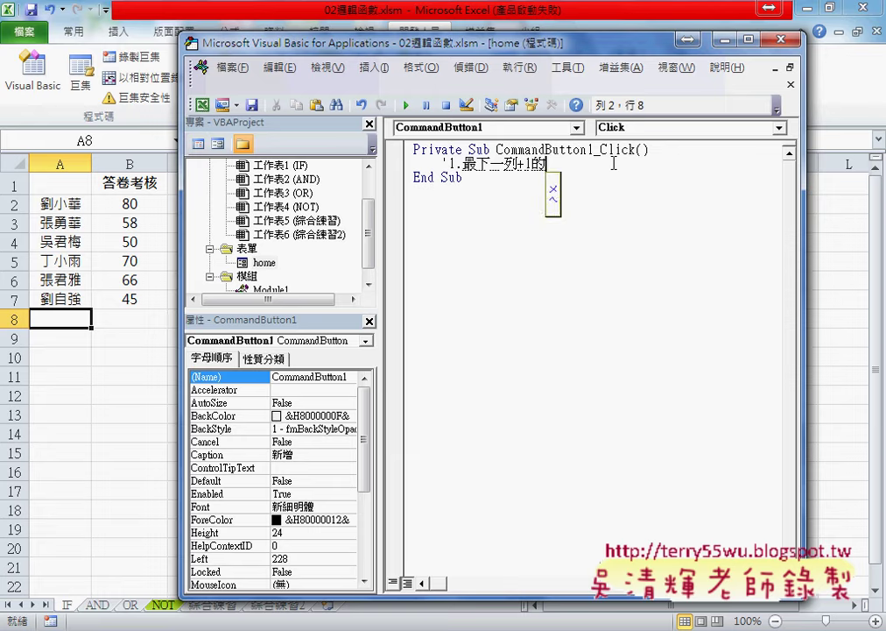
type("位置")
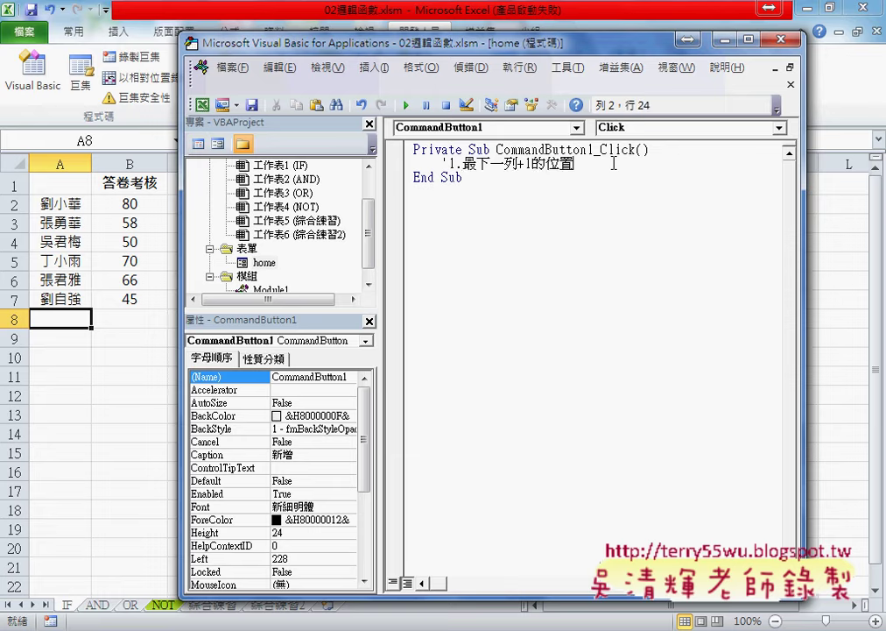
key("Return")
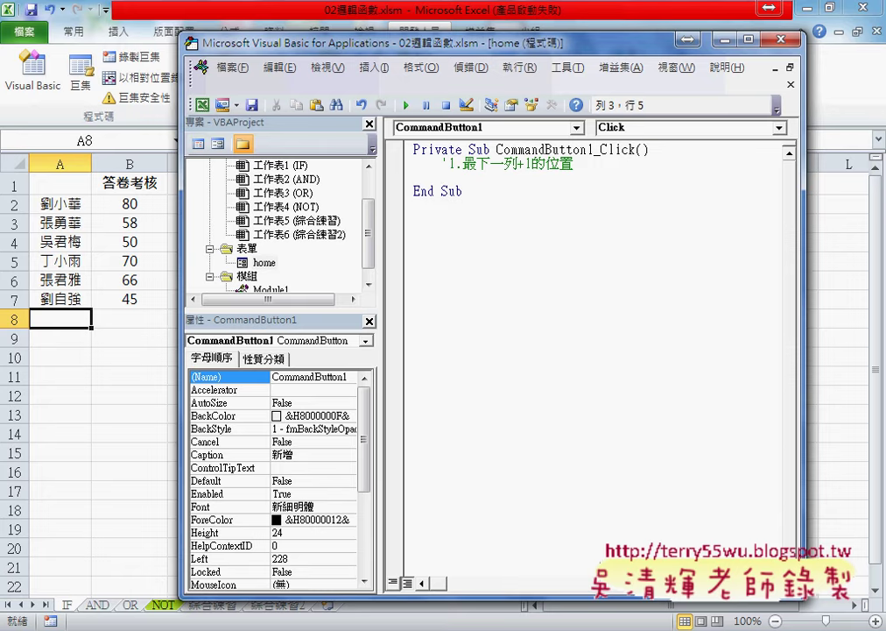
Add r = Range("A2").End(xlDown).Row + 1 to the handler and start a new line below it.
type("ㄜ")
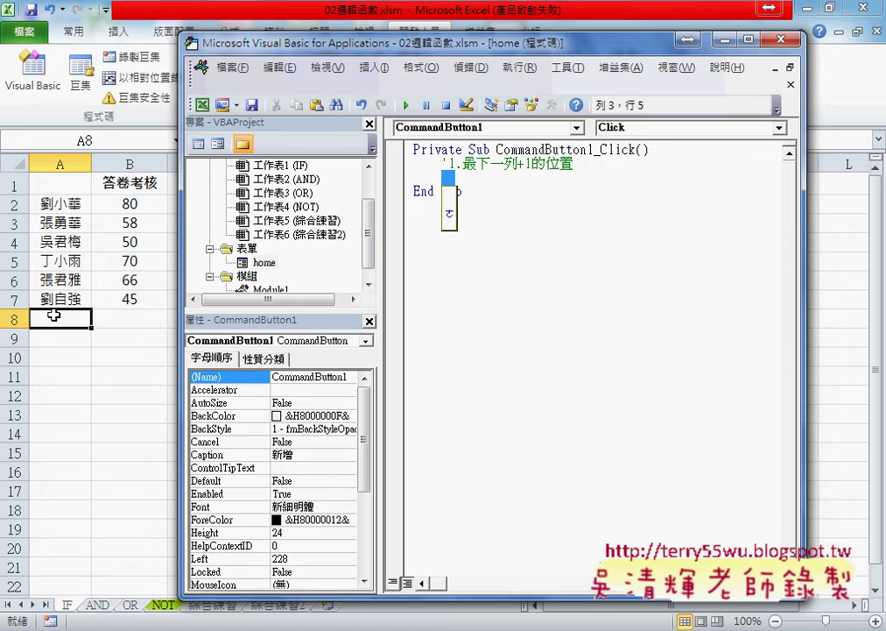
type("r=")
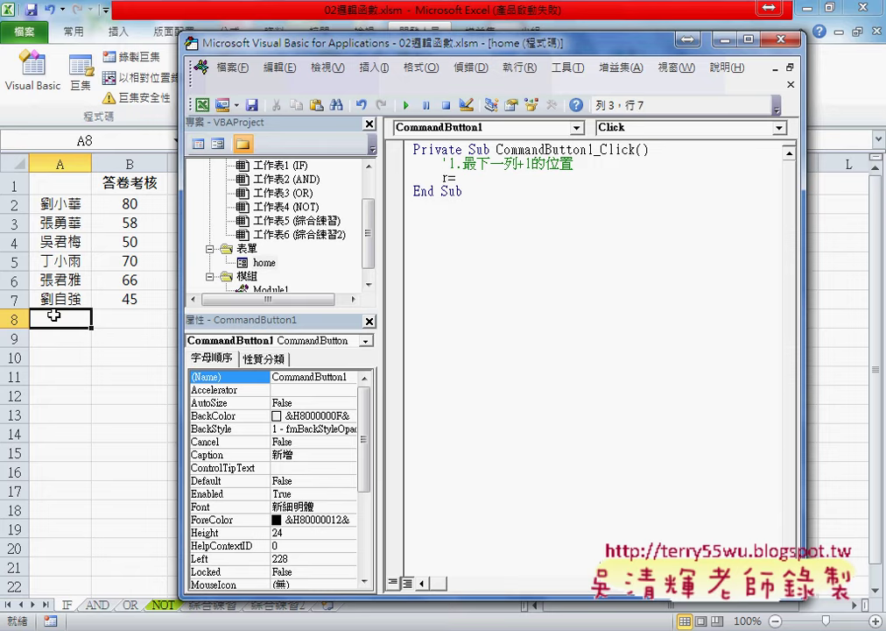
type("range")
type("(\"")
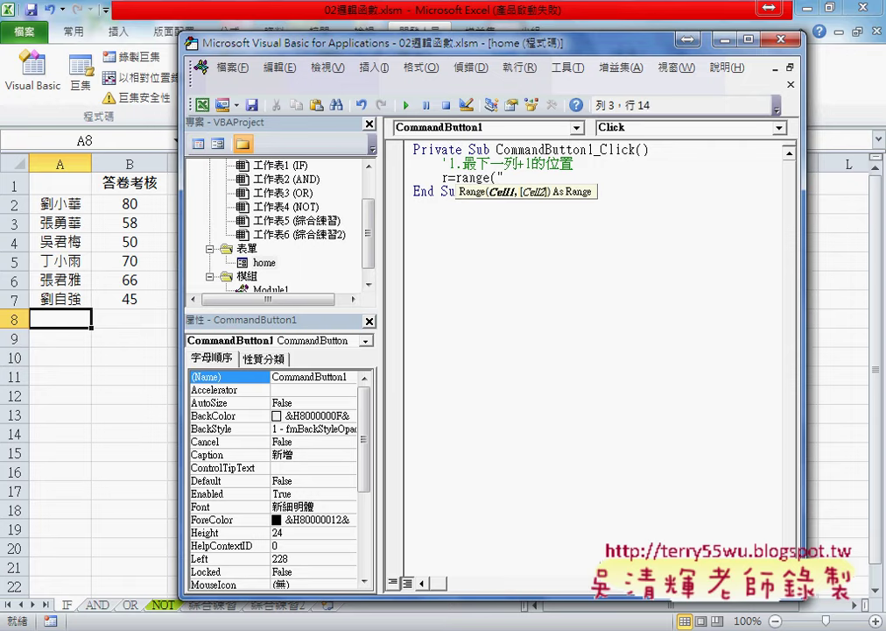
type("A")
left_click(54, 314)
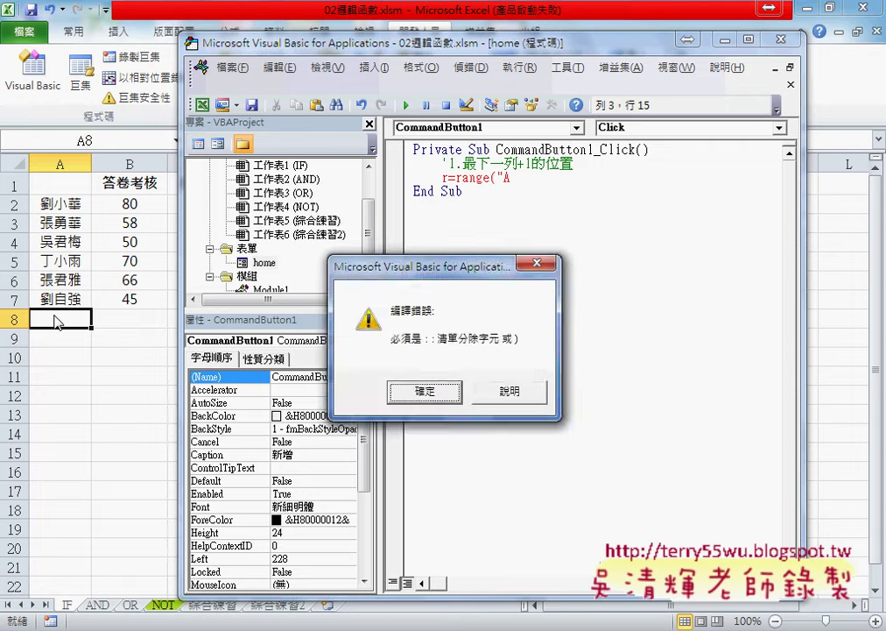
key("Return")
type("2")
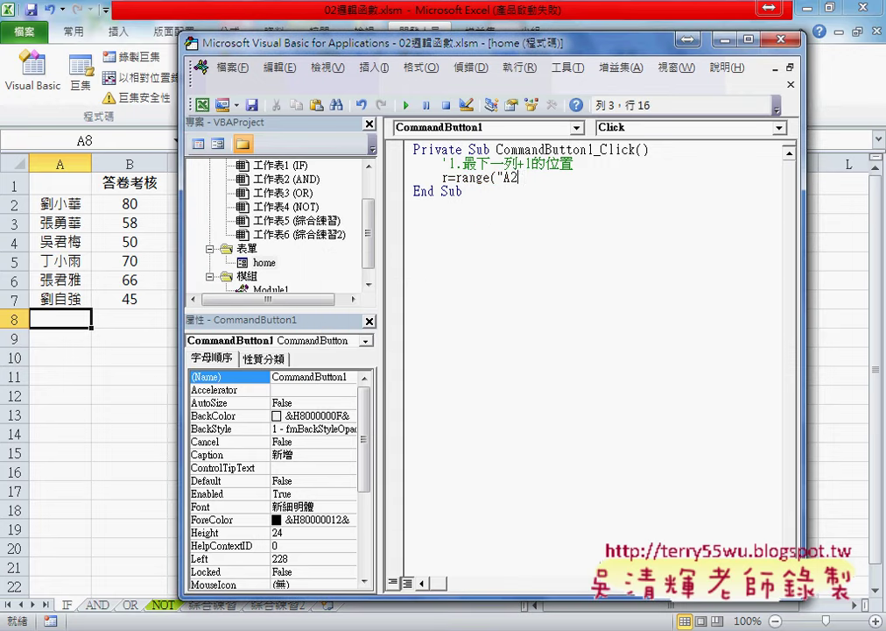
type("\")")
type(".end ")
type("(")
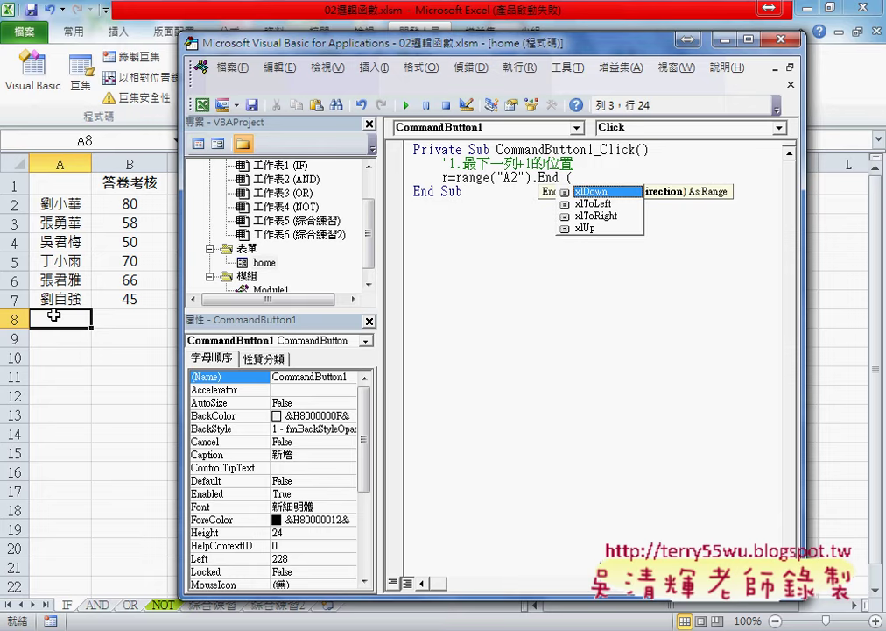
type("xlDown ).")
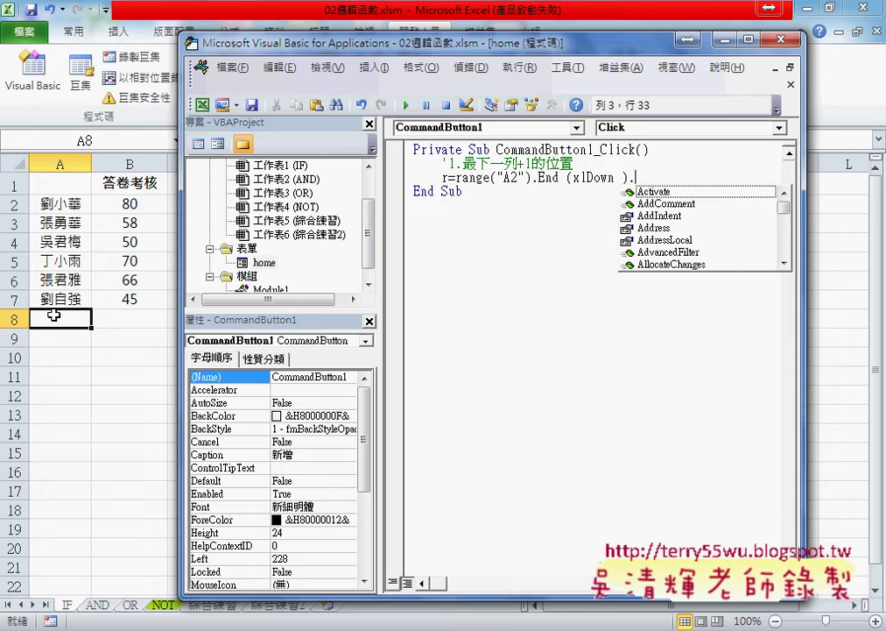
type("row+")
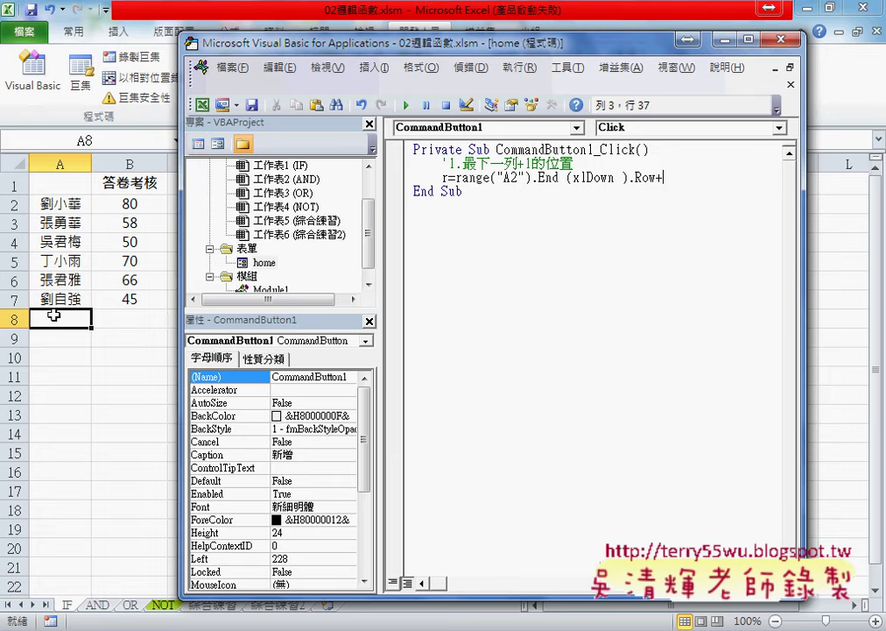
type("1")
left_click(514, 245)
left_click_drag(468, 178, 655, 178)
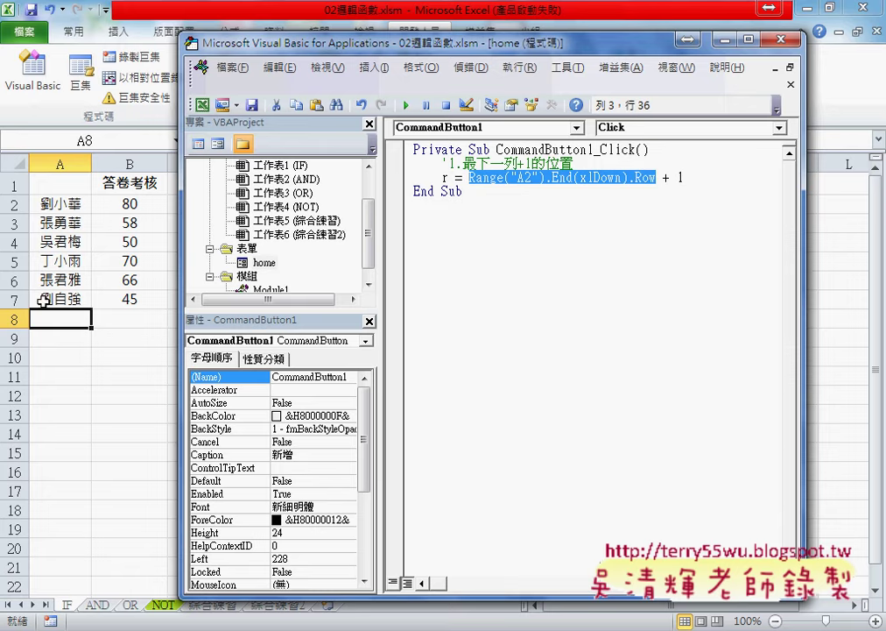
left_click_drag(659, 177, 687, 177)
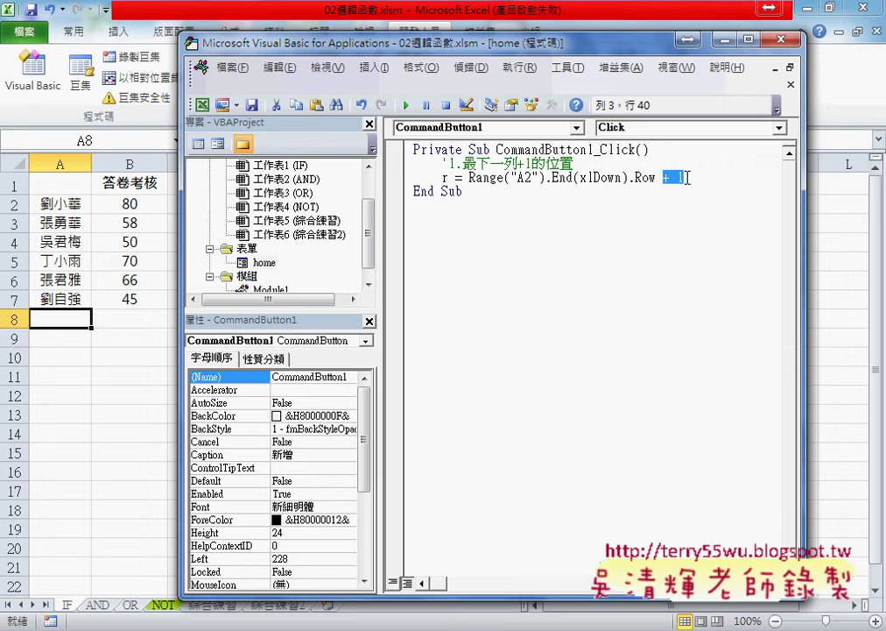
double_click(444, 178)
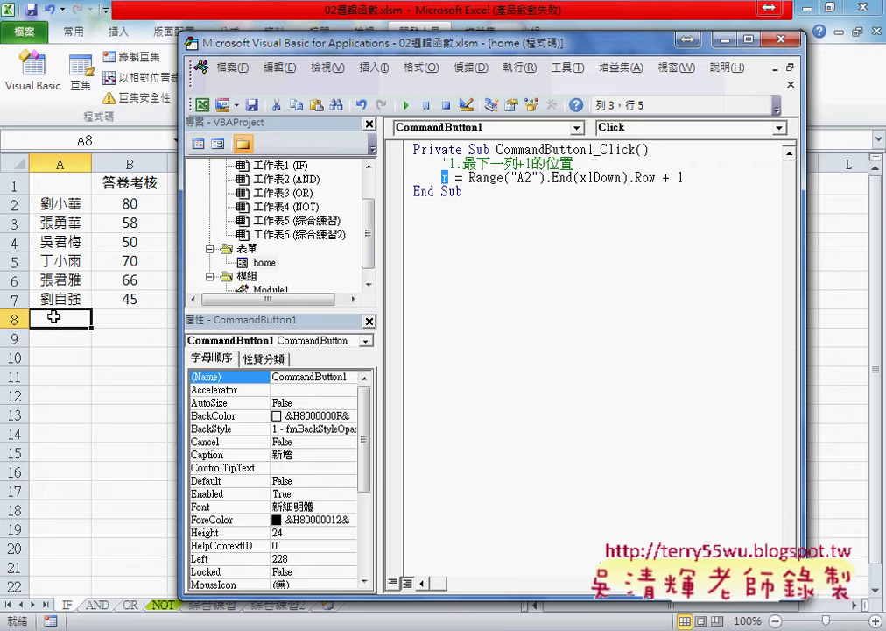
left_click(737, 179)
key("Return")
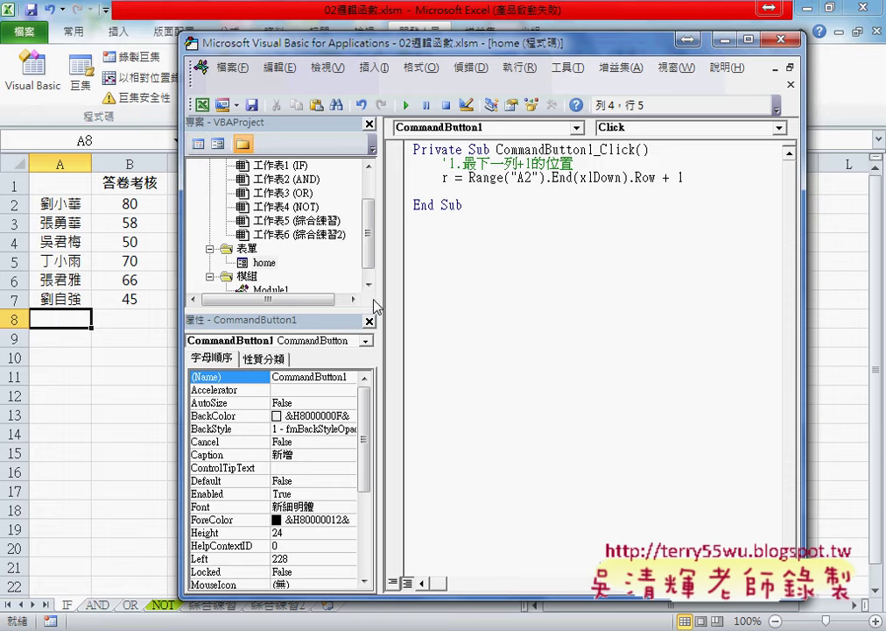
Check the (Name) of the 姓名, 答卷考核, 操作考核 and 面試考核 text boxes in Properties.
double_click(264, 262)
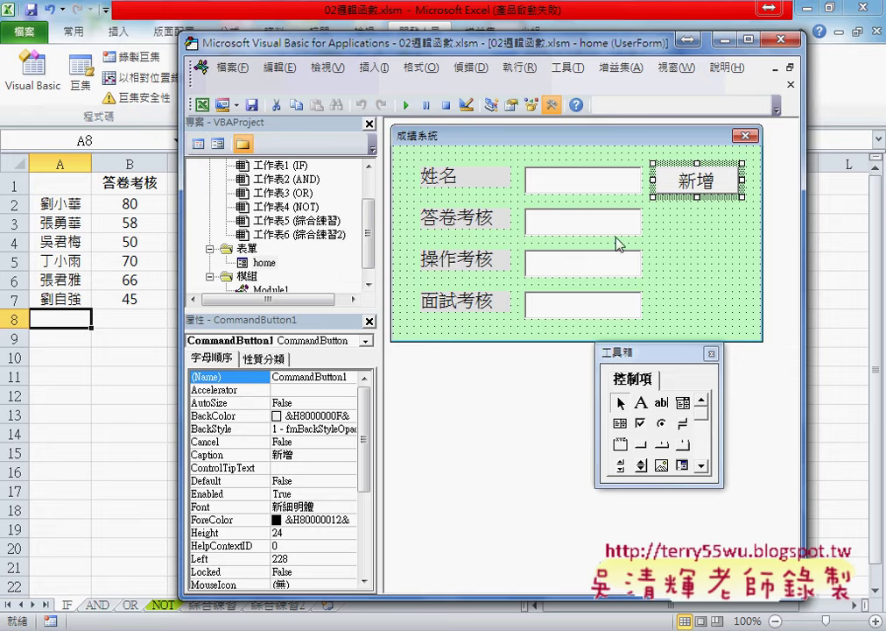
left_click(601, 184)
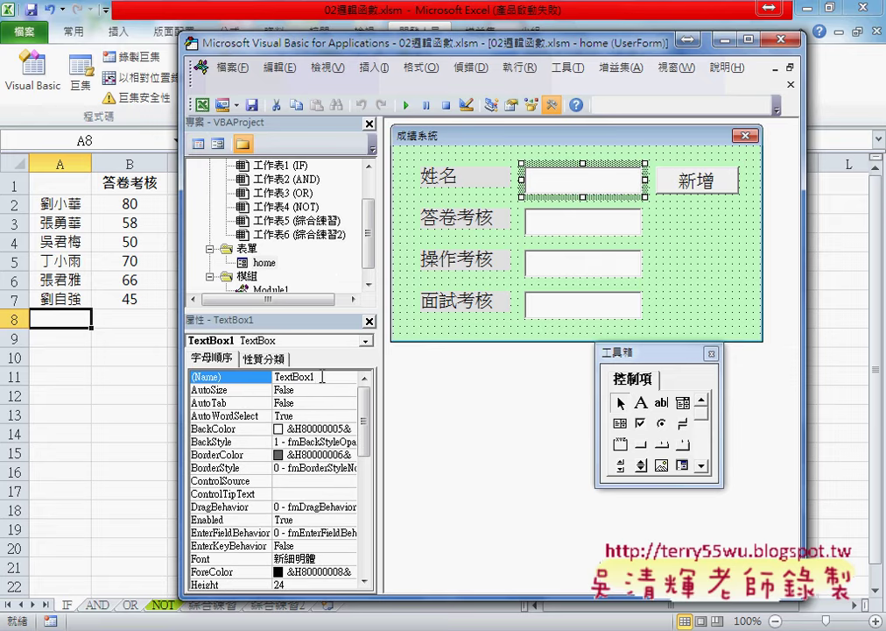
left_click(268, 379)
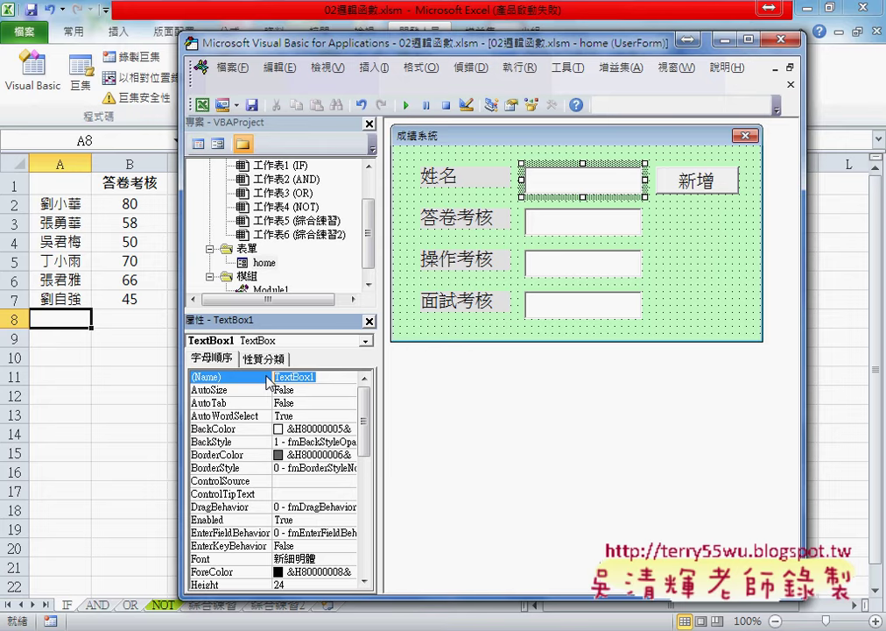
left_click(569, 228)
left_click(574, 266)
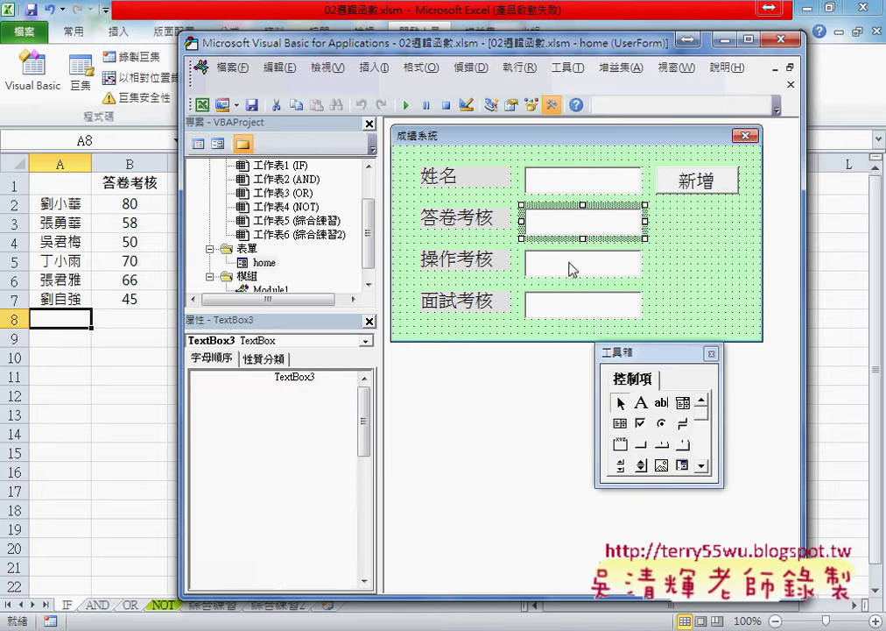
left_click(571, 308)
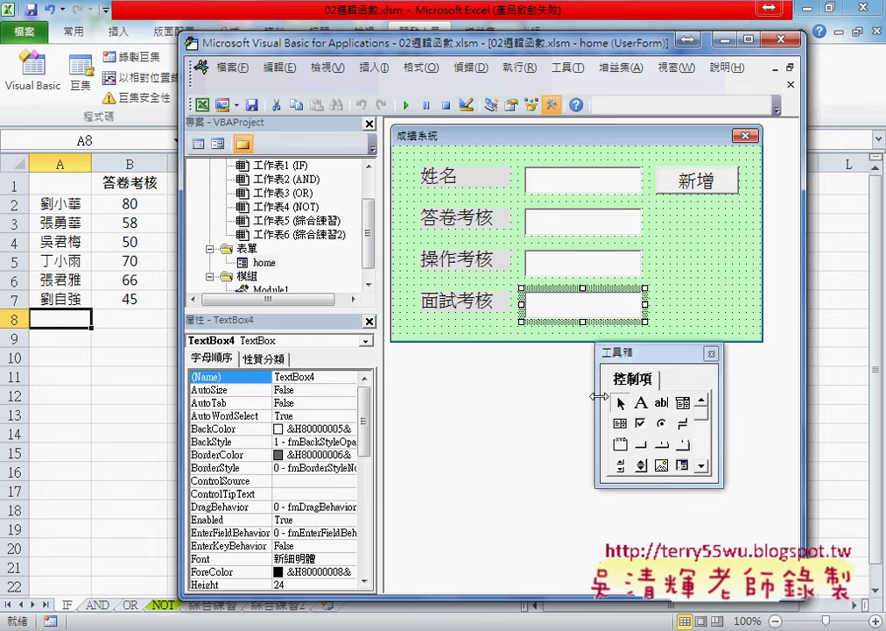
left_click(578, 182)
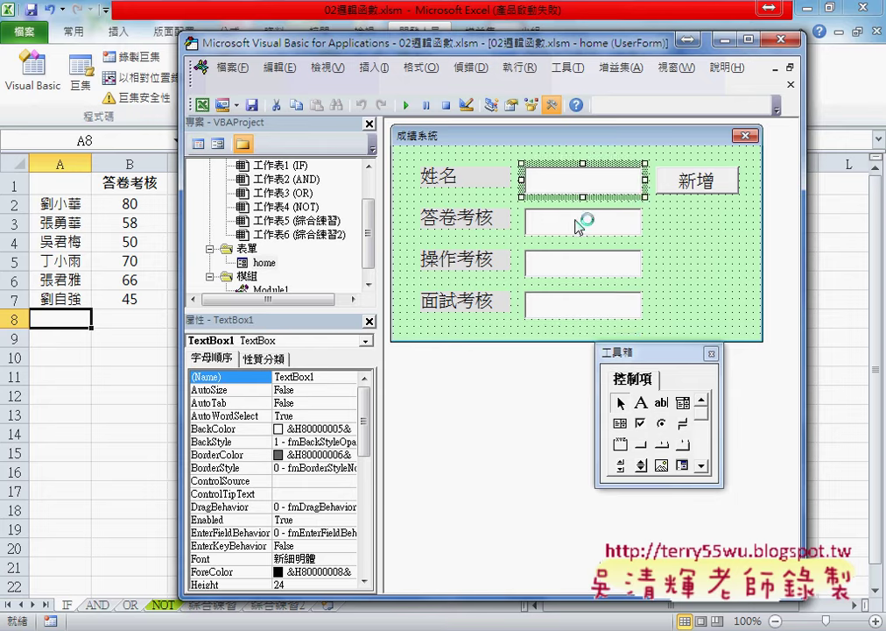
left_click(578, 267)
left_click(578, 308)
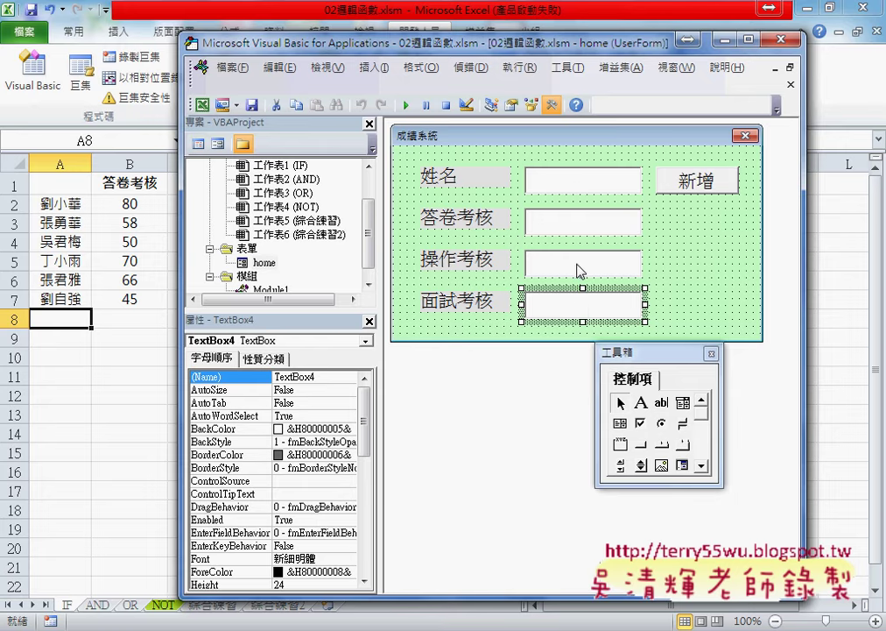
left_click(578, 182)
left_click(331, 377)
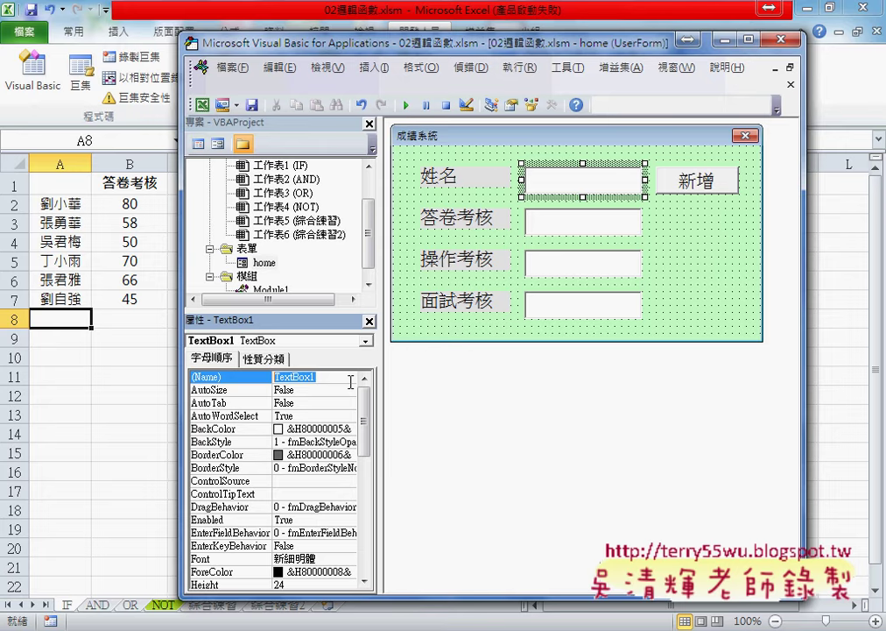
Confirm the 姓名 box is TextBox1 versus its Text property, then reopen the 新增 Click code.
left_click_drag(364, 403, 364, 526)
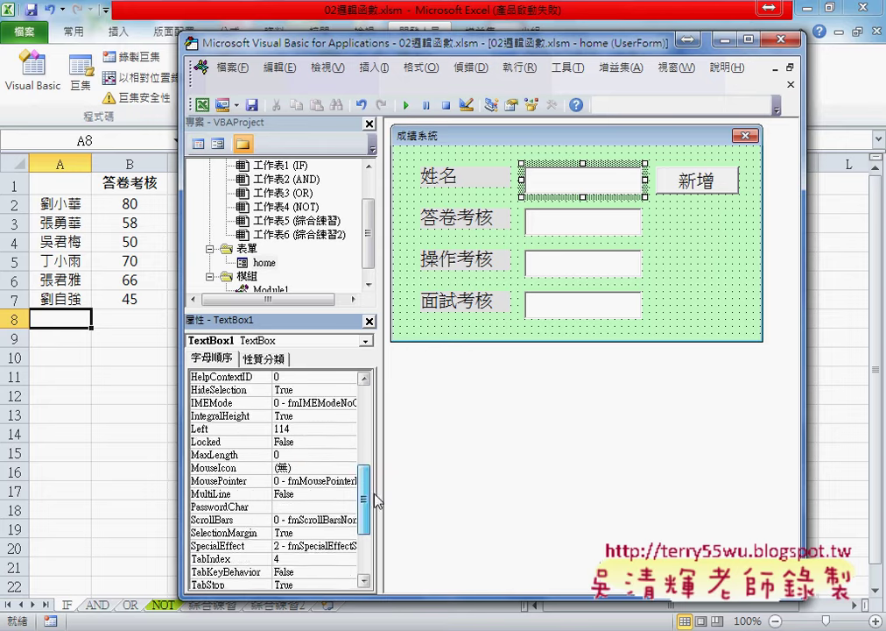
left_click(283, 494)
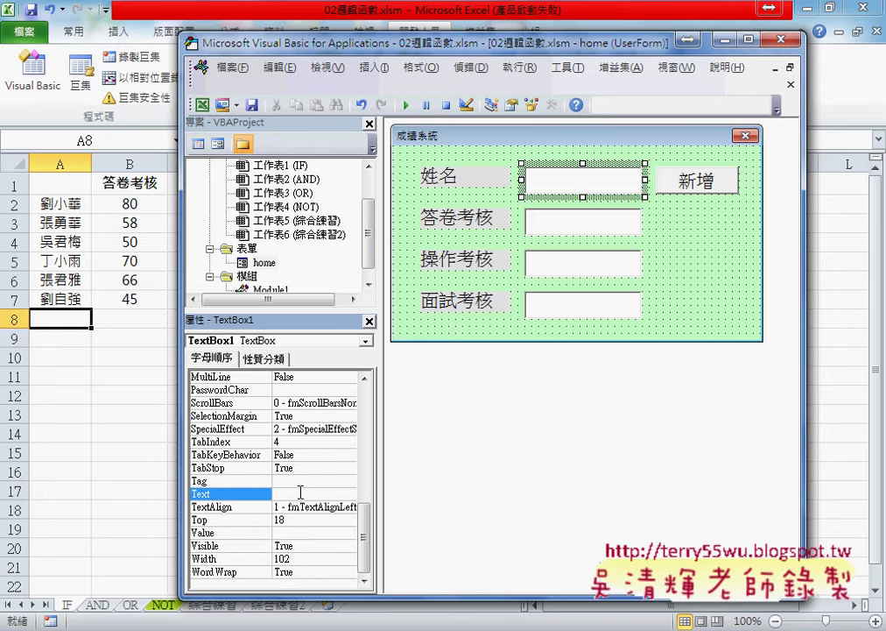
left_click_drag(365, 512, 366, 396)
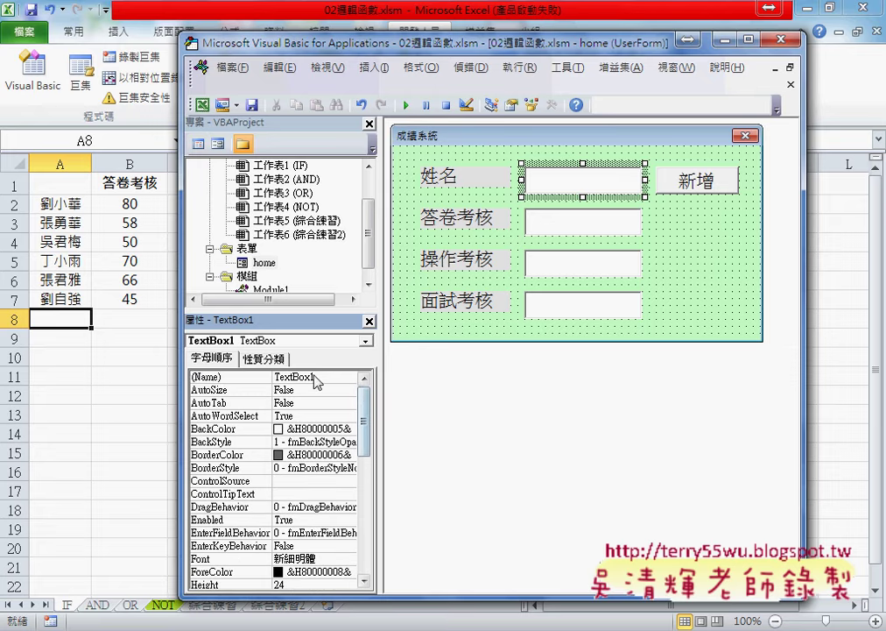
left_click(328, 377)
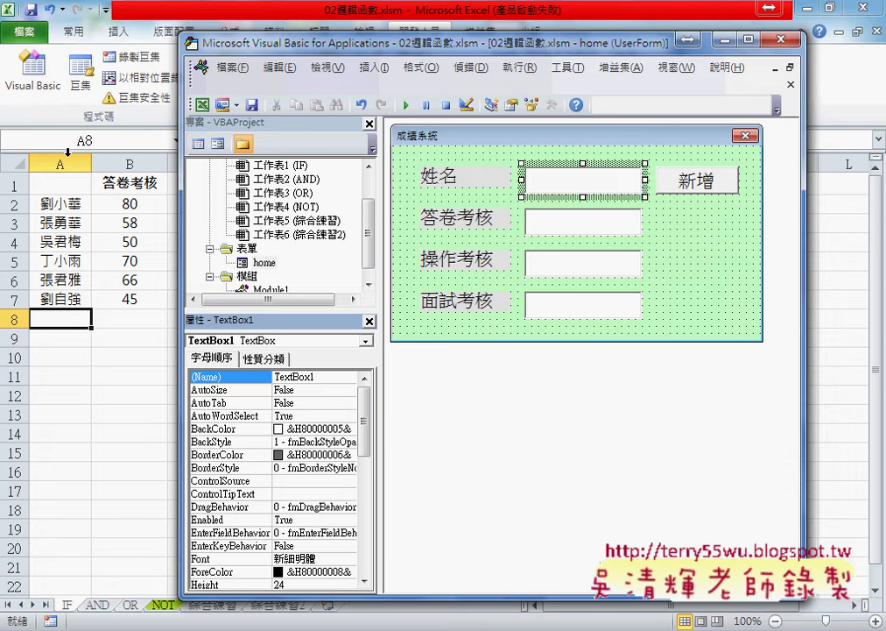
double_click(667, 179)
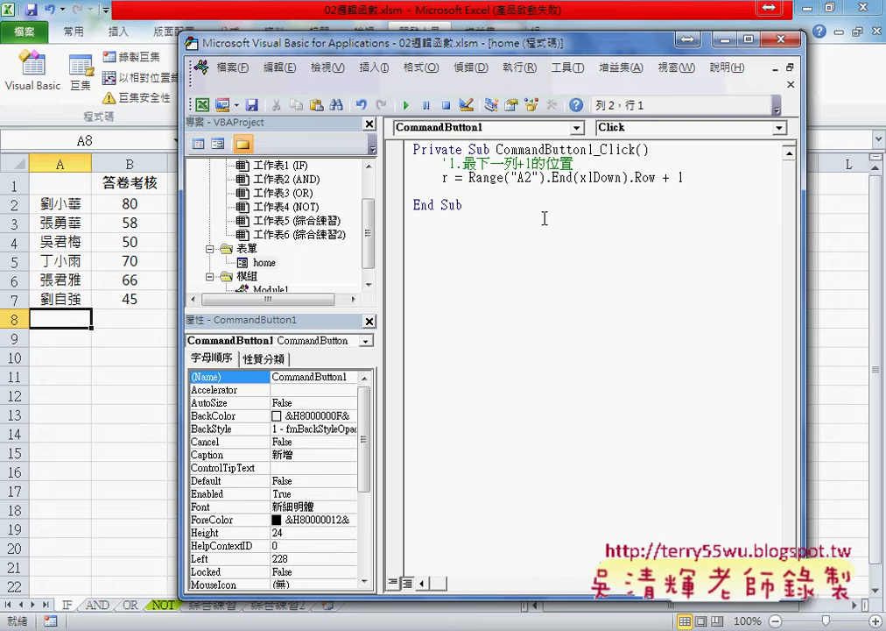
Write Cells(r, "A") = TextBox1.Text on line 4 and select that line for copying.
left_click(504, 188)
type("c")
type("ell")
type("s(")
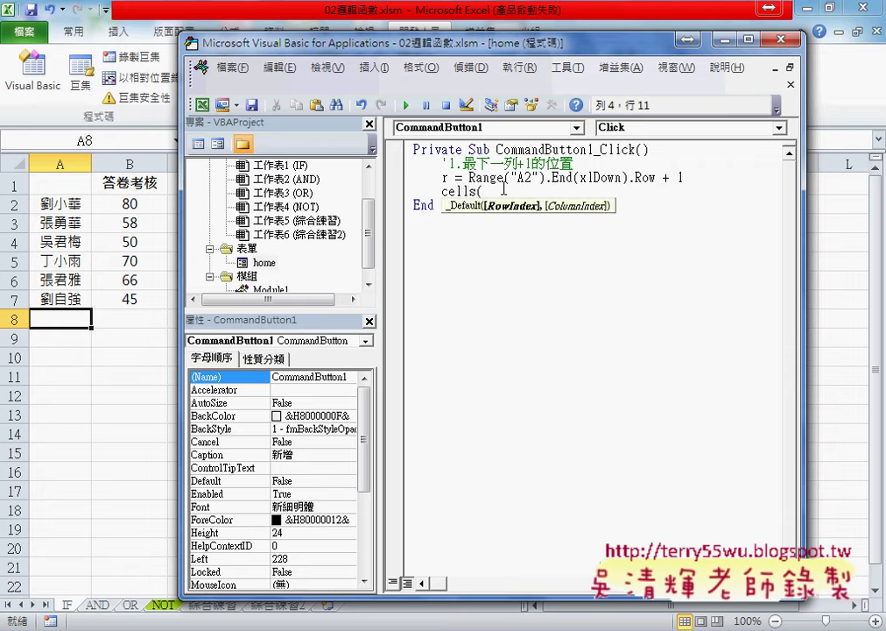
type("r,\"")
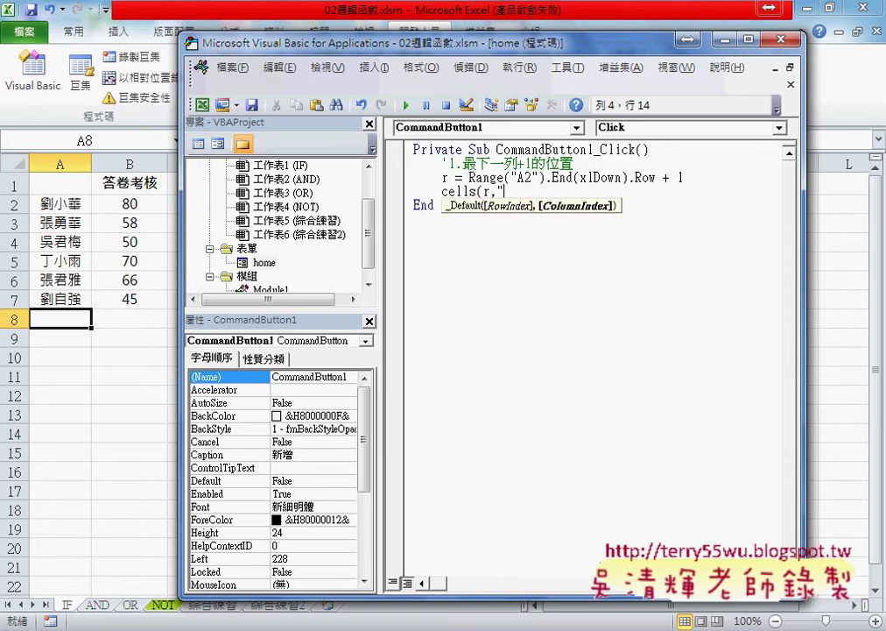
type("A\")")
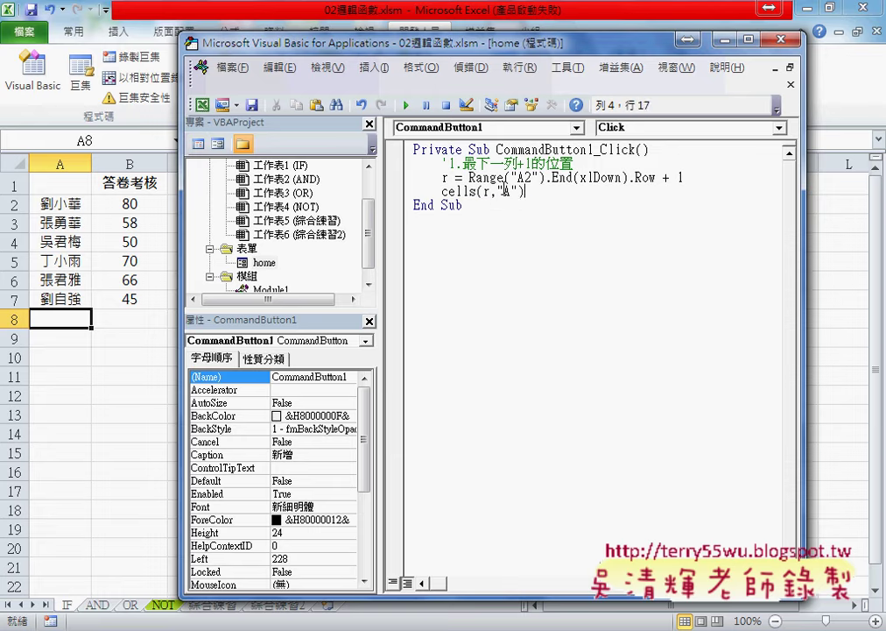
type("=te")
type("xtb")
type("ox1")
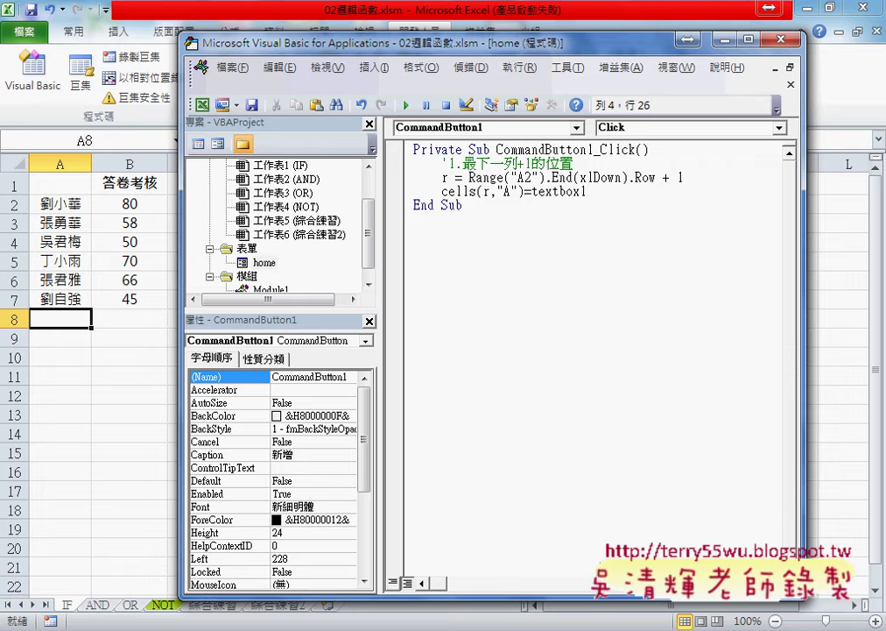
type(".")
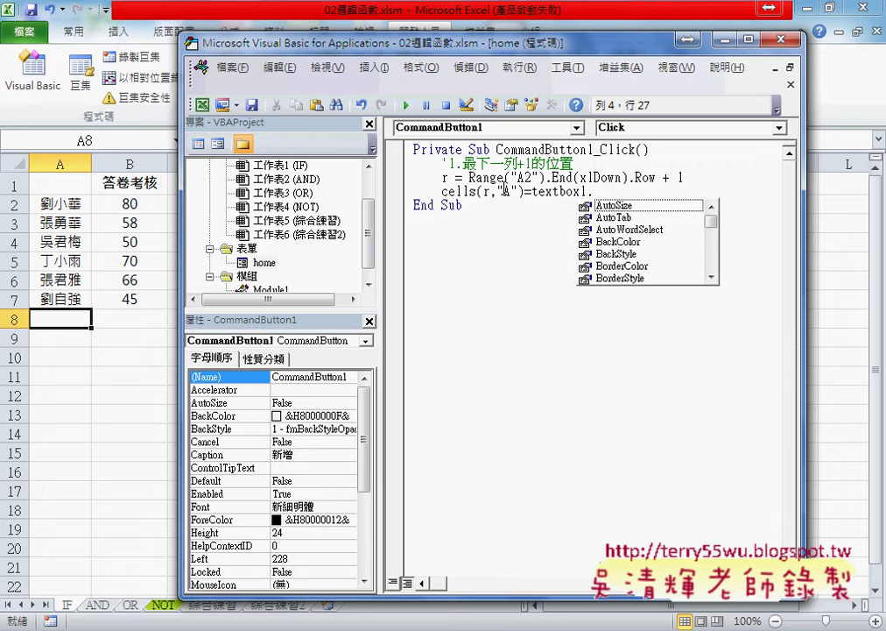
type("te")
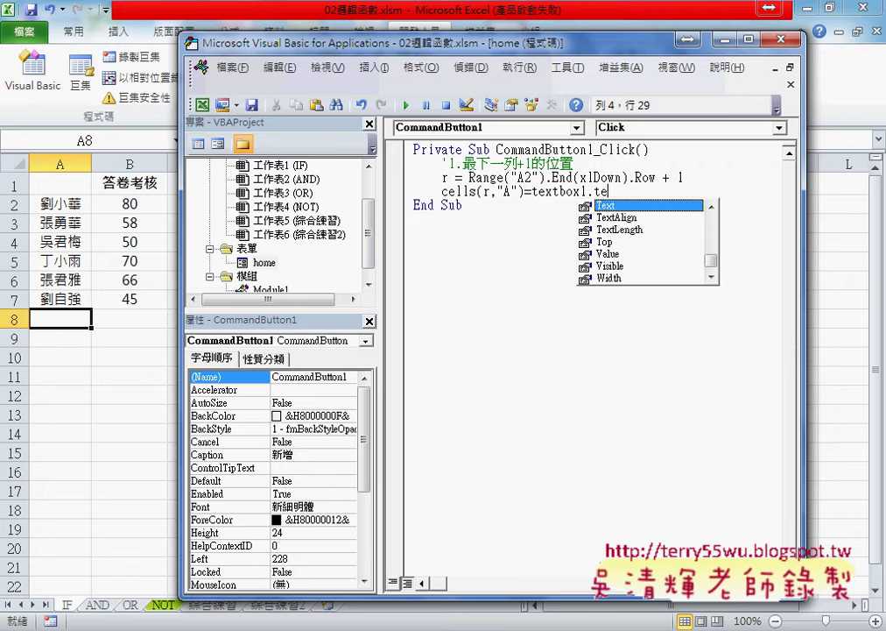
type("xt")
key("Tab")
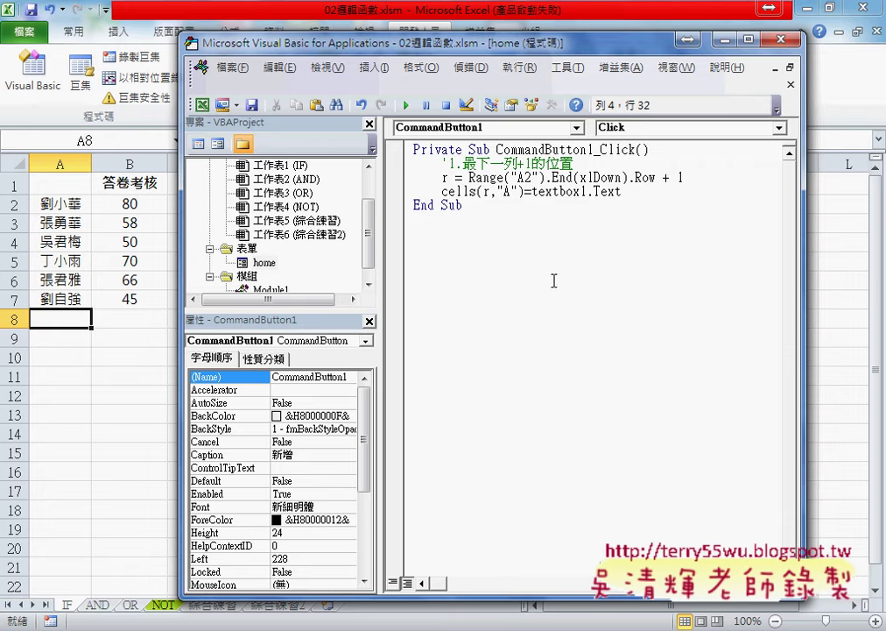
left_click(560, 224)
left_click_drag(553, 191, 656, 196)
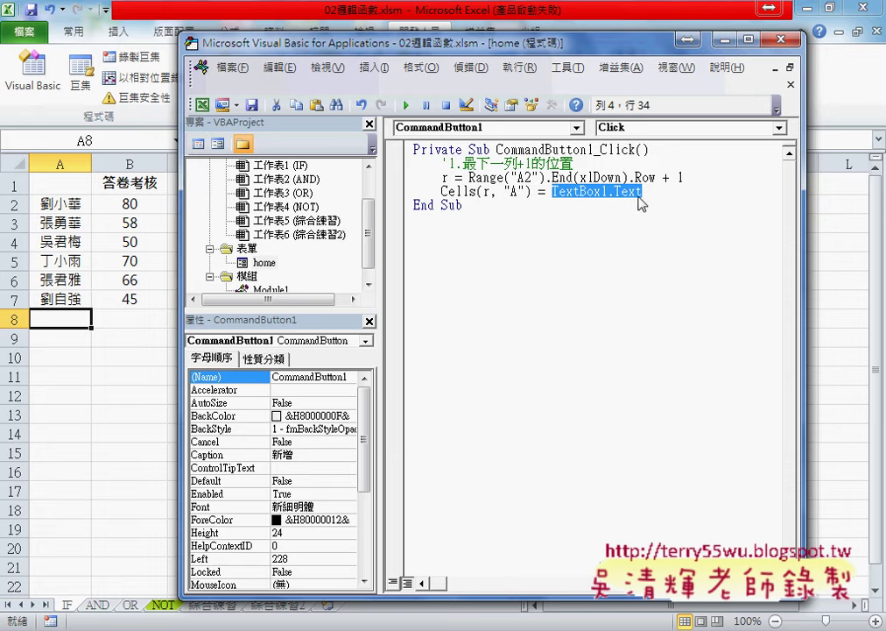
left_click_drag(534, 193, 441, 191)
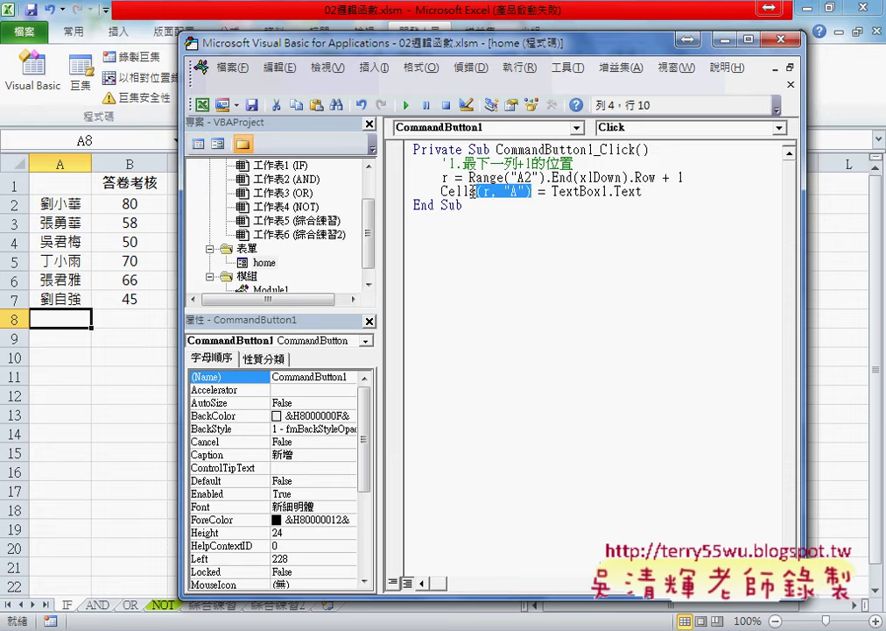
left_click(649, 192)
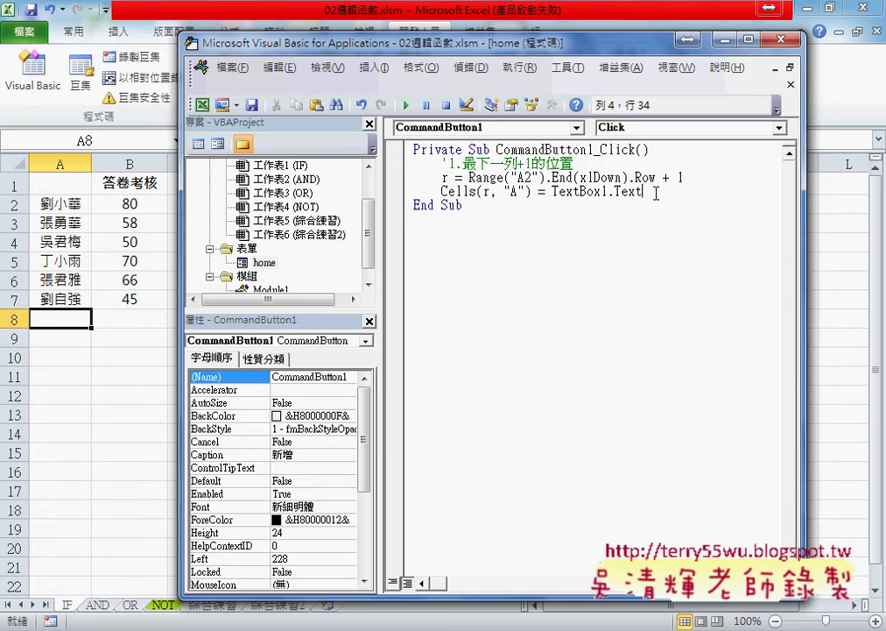
left_click_drag(649, 192, 441, 192)
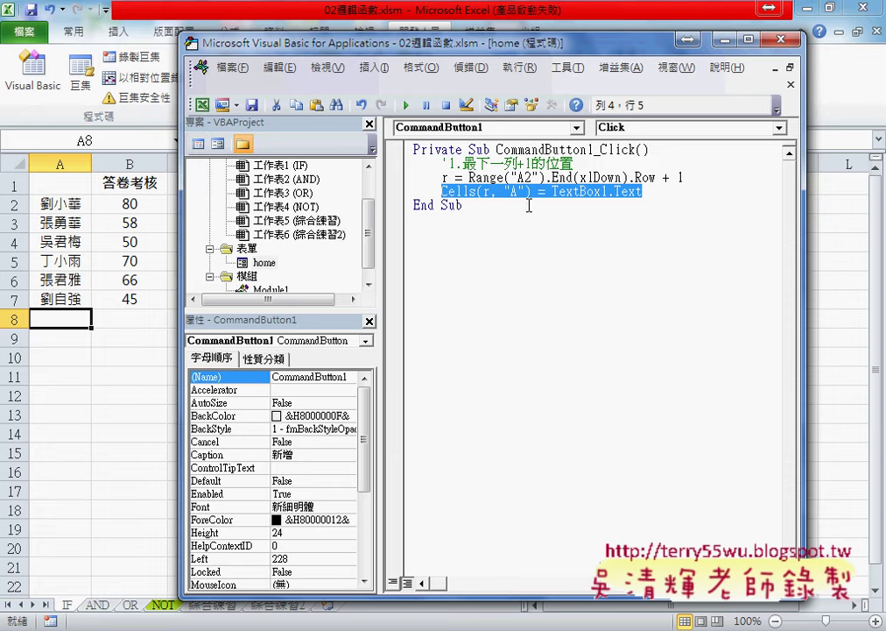
Paste three copies of the Cells(r, "A") = TextBox1.Text line below line 4.
left_click(649, 193)
key("Return")
type("Cells(r, \"A\") = TextBox1.Text")
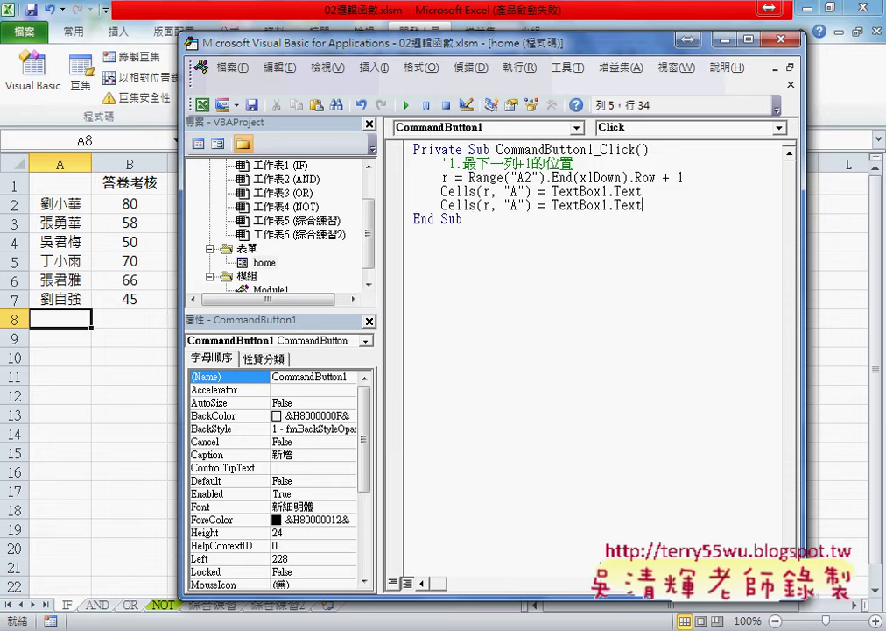
key("Return")
type("Cells(r, \"A\") = TextBox1.Text")
key("Return")
type("Cells(r, \"A\") = TextBox1.Text")
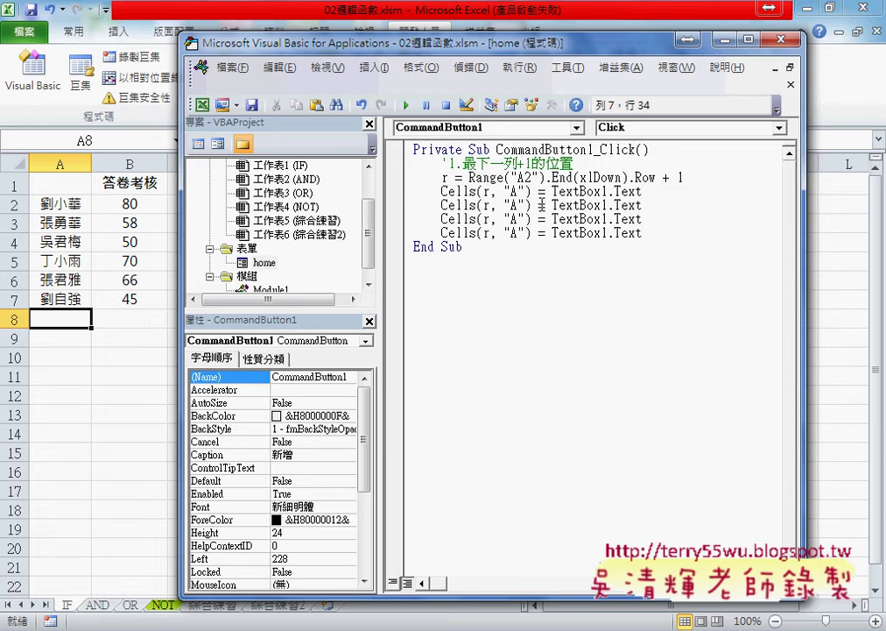
Change the copies to columns B, C, D reading TextBox2, TextBox3 and TextBox4.
double_click(514, 205)
type("B")
double_click(514, 219)
type("C")
double_click(516, 233)
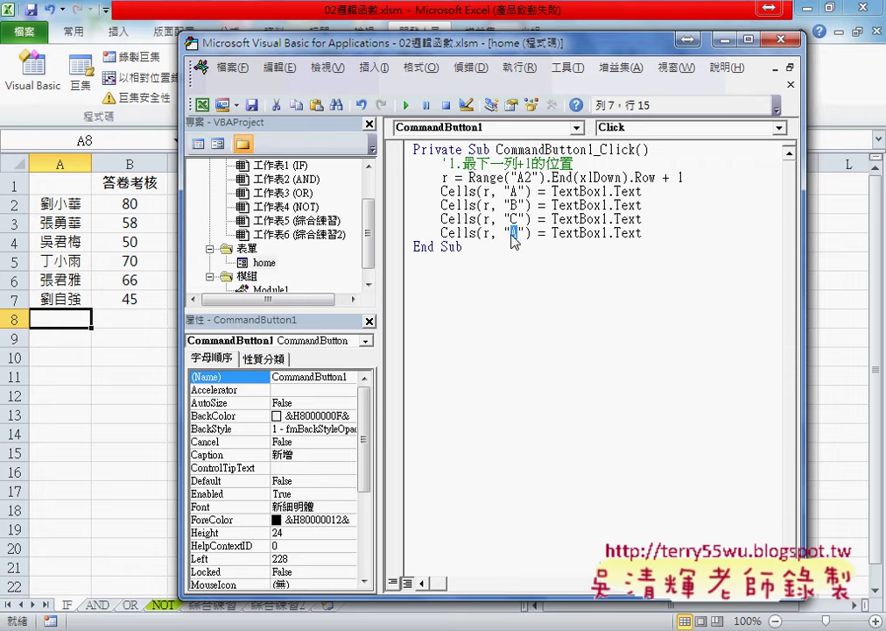
type("D")
mouse_move(610, 205)
left_mouse_down()
mouse_move(602, 219)
mouse_move(611, 233)
left_mouse_up()
type("2")
type("3")
type("4")
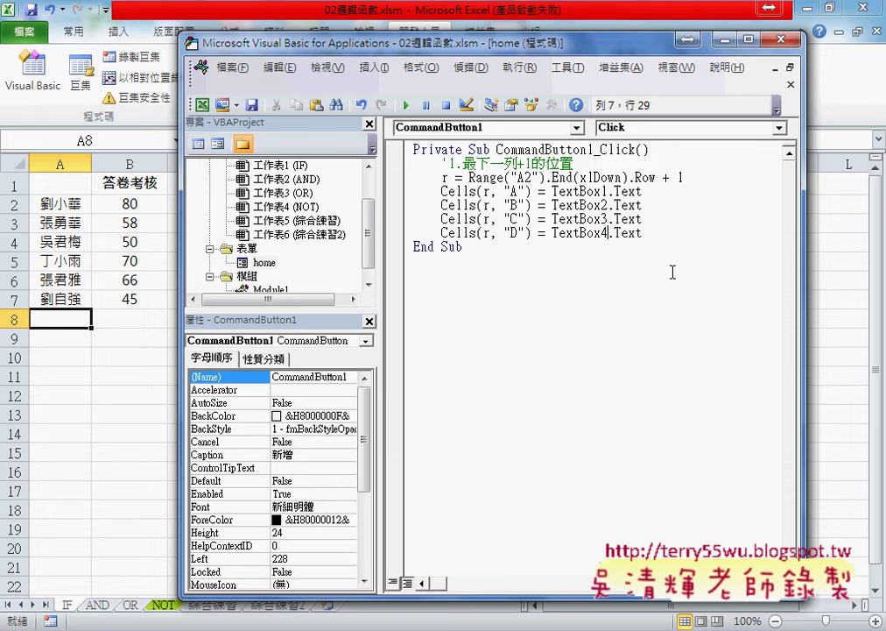
left_click(674, 280)
Review the last-row lookup and TextBox1.Text, then run the grade form.
left_click_drag(469, 176, 658, 178)
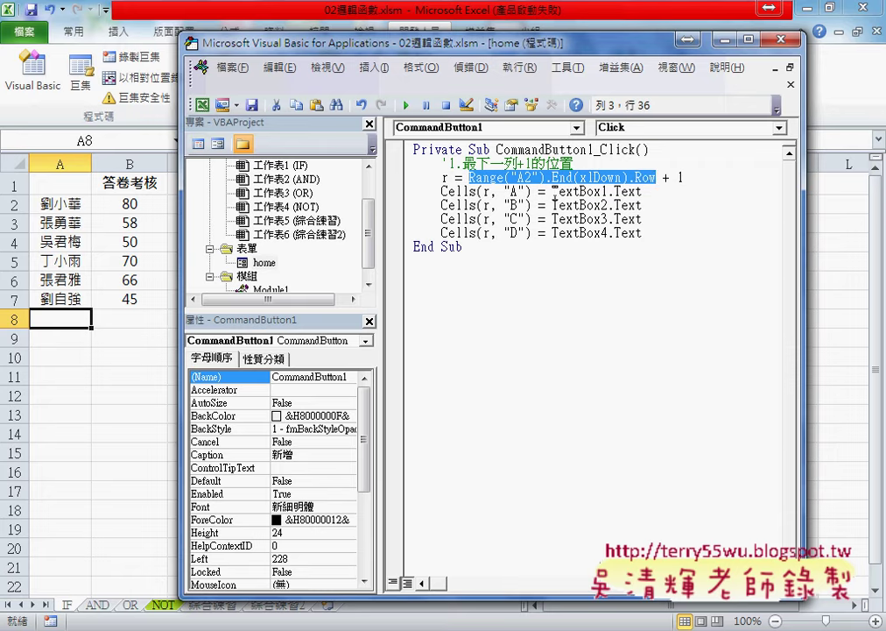
left_click_drag(552, 191, 643, 191)
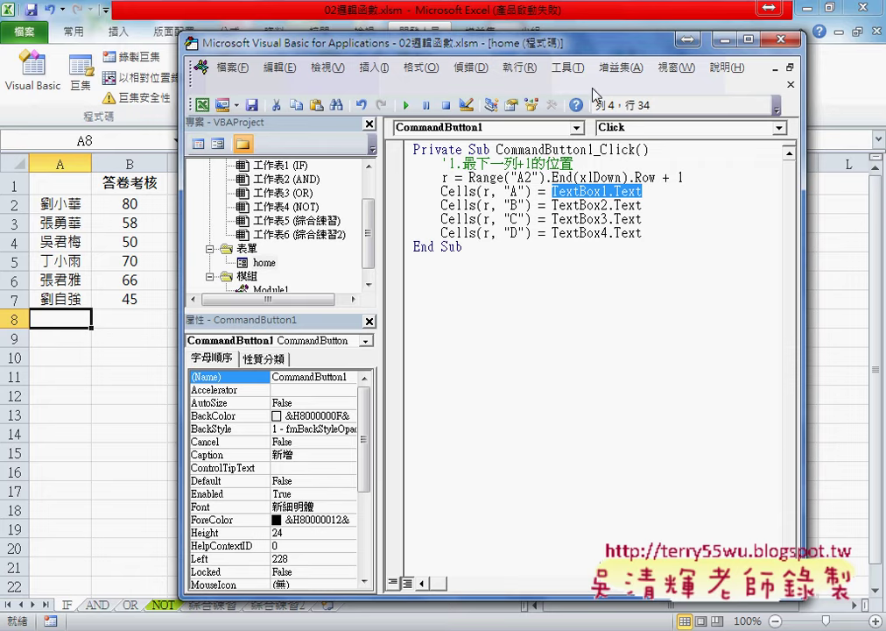
left_click(405, 105)
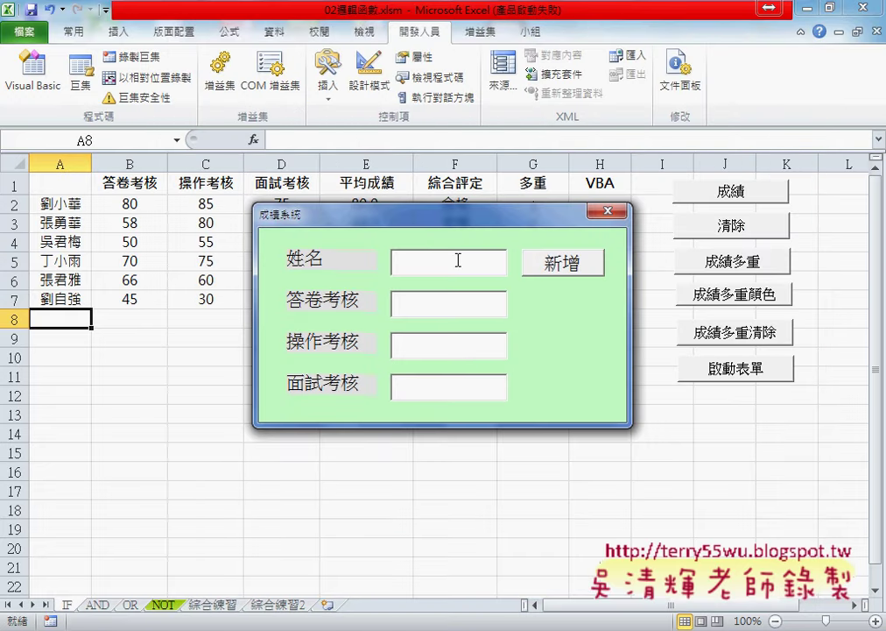
Enter name xxx and scores 60, 65 and 70 in the form's four boxes.
type("xxx")
left_click(442, 303)
type("60")
type("65")
left_click(441, 387)
type("70")
key("Tab")
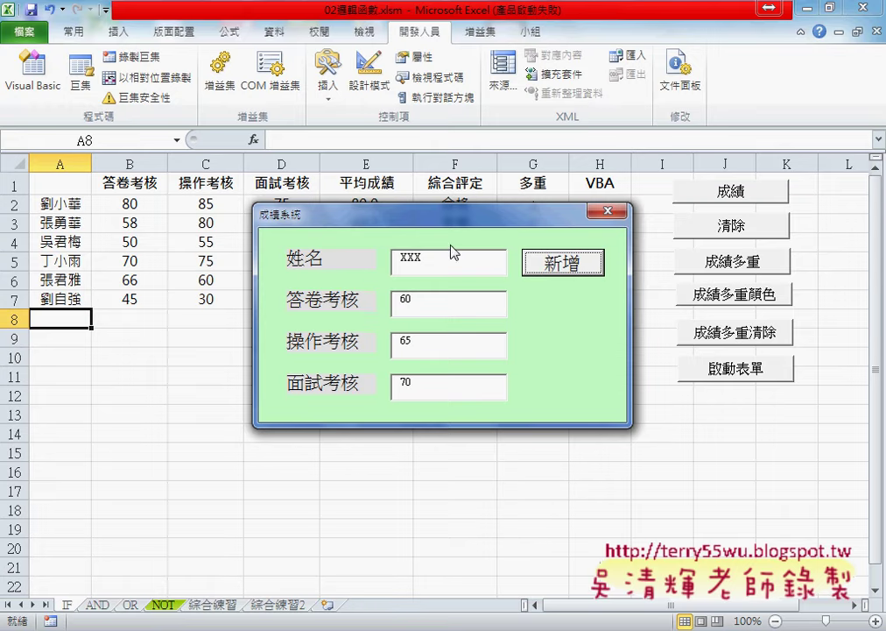
Move the form aside and mark row 8 as the next empty row on the sheet.
left_click_drag(451, 228, 583, 226)
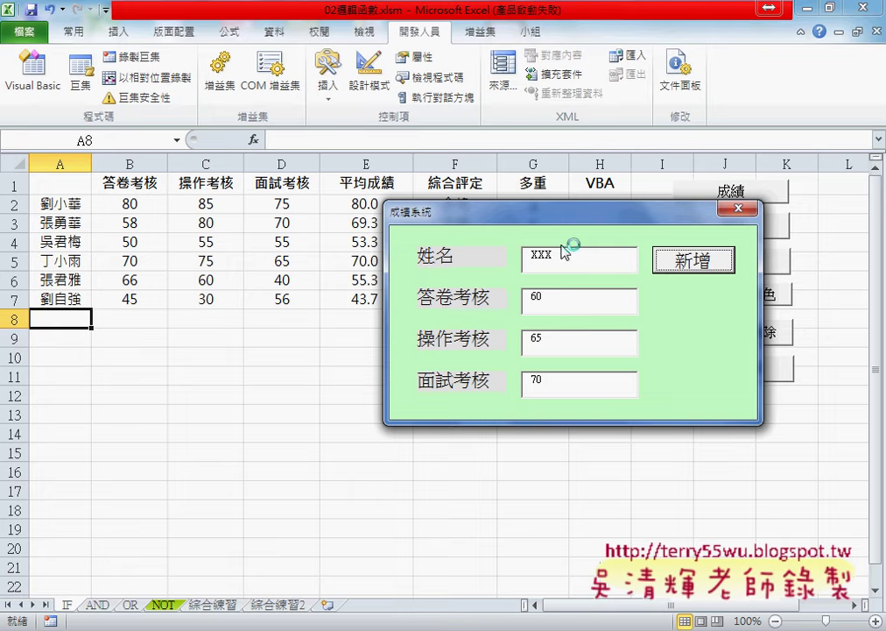
left_click_drag(561, 248, 529, 265)
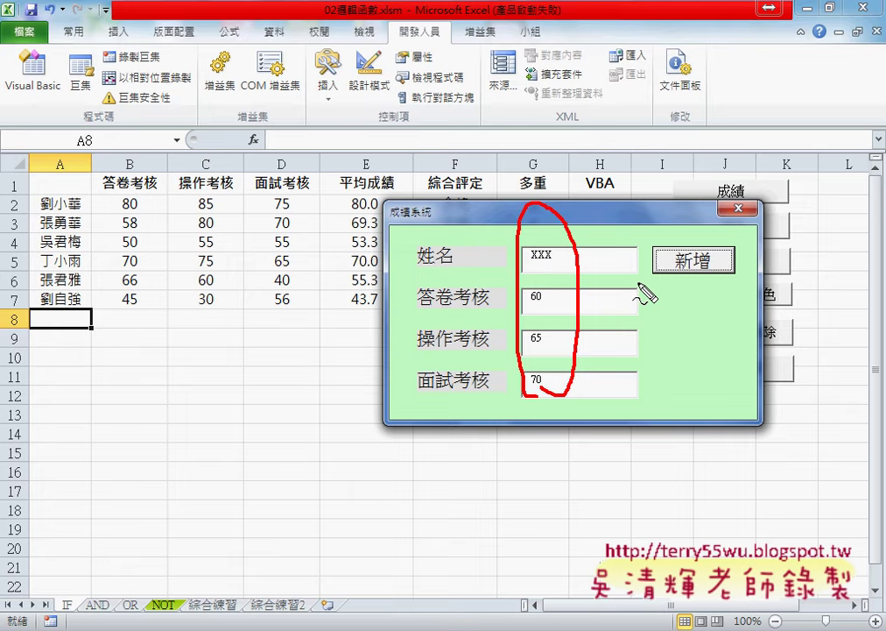
mouse_move(61, 201)
left_mouse_down()
mouse_move(69, 297)
mouse_move(68, 284)
left_mouse_up()
left_click_drag(17, 313, 16, 331)
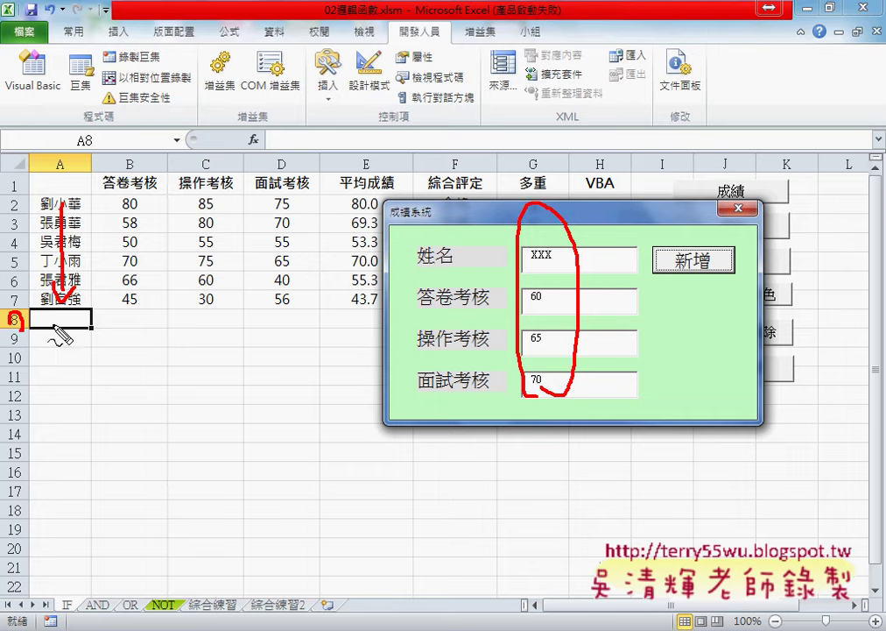
left_click_drag(68, 319, 288, 320)
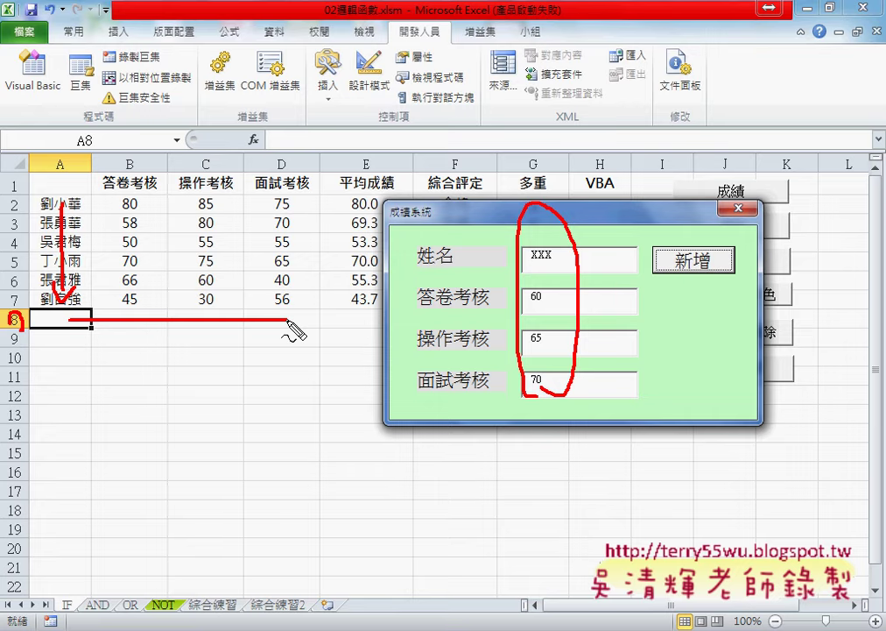
key("Escape")
Submit XXX, then rename the entry to YYY and ZZZ, submitting each into rows 9 and 10.
left_click(686, 268)
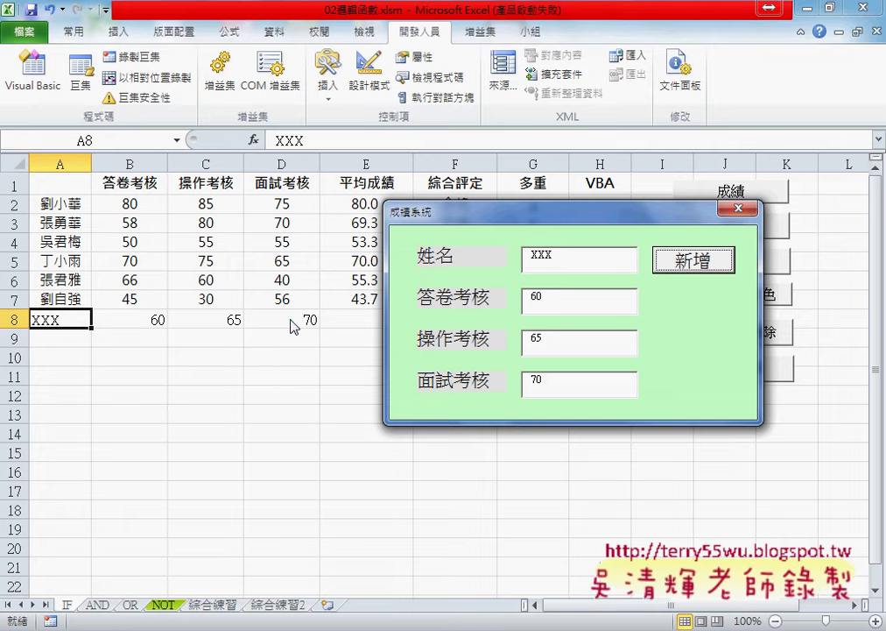
left_click_drag(556, 259, 514, 259)
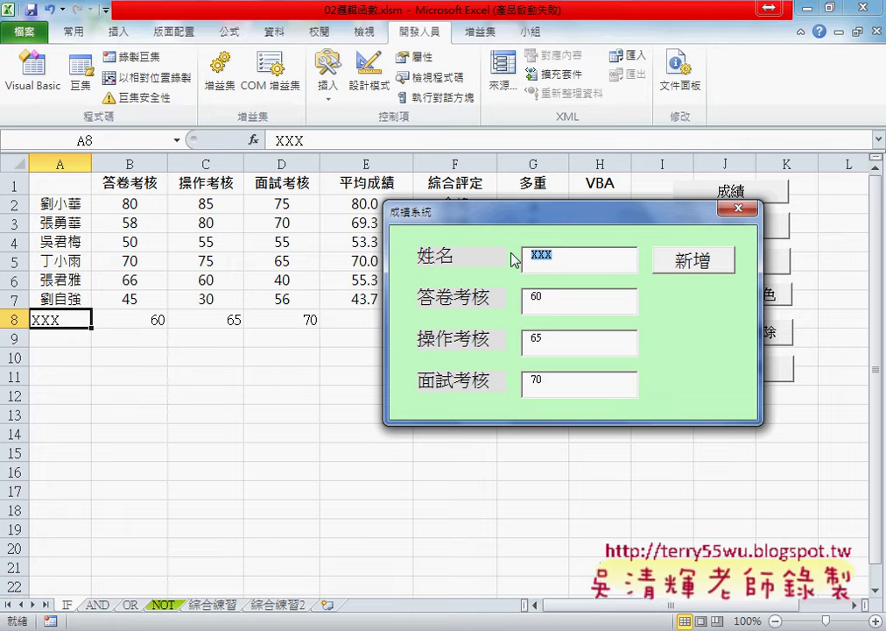
type("YYY")
left_click(712, 263)
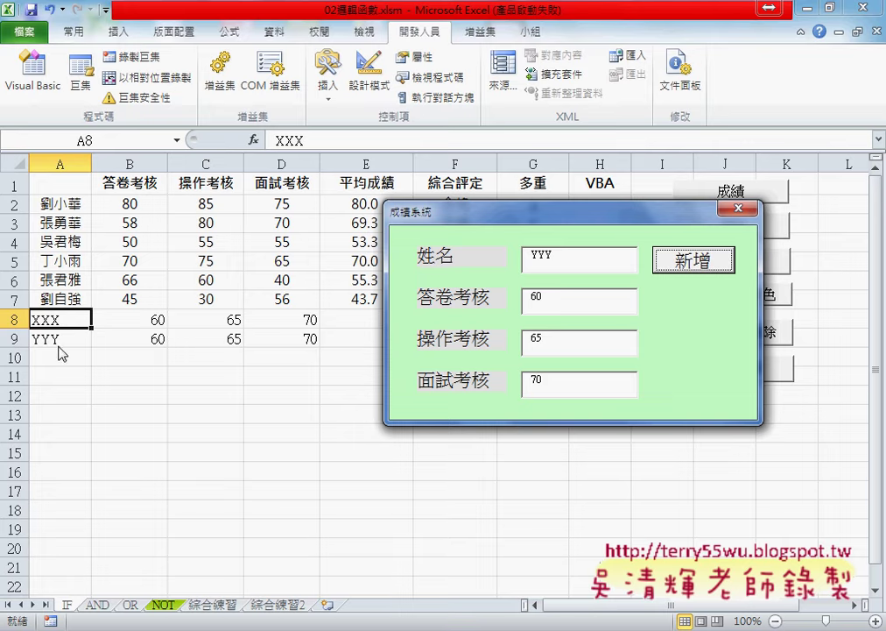
left_click_drag(619, 257, 477, 259)
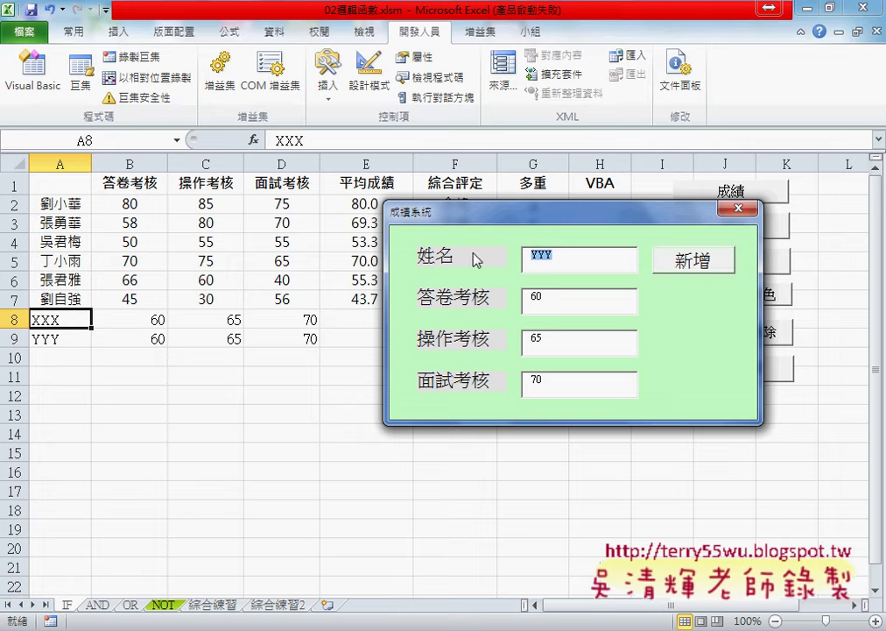
type("ZZZ")
left_click(704, 271)
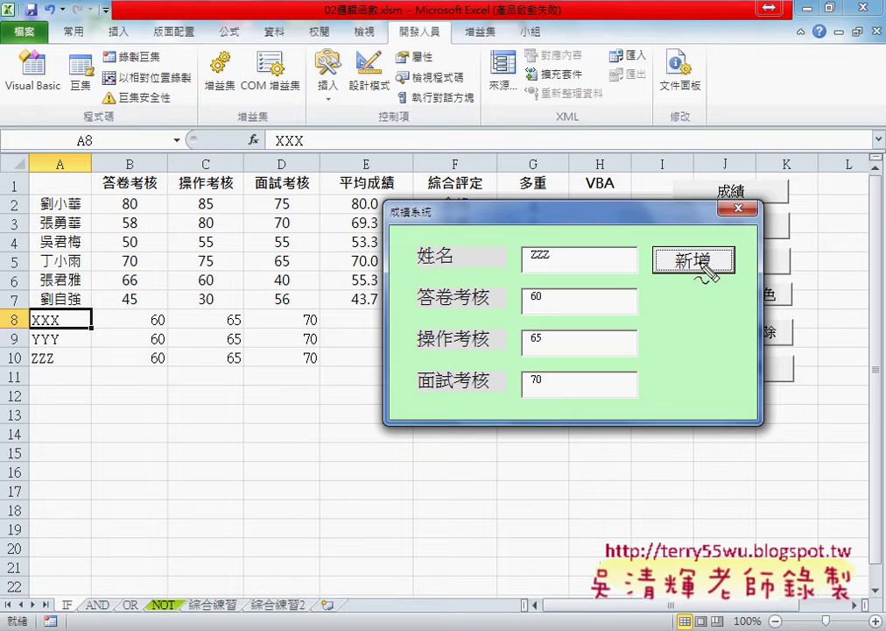
mouse_move(531, 395)
left_mouse_down()
mouse_move(526, 238)
mouse_move(564, 346)
mouse_move(537, 393)
left_mouse_up()
key("Escape")
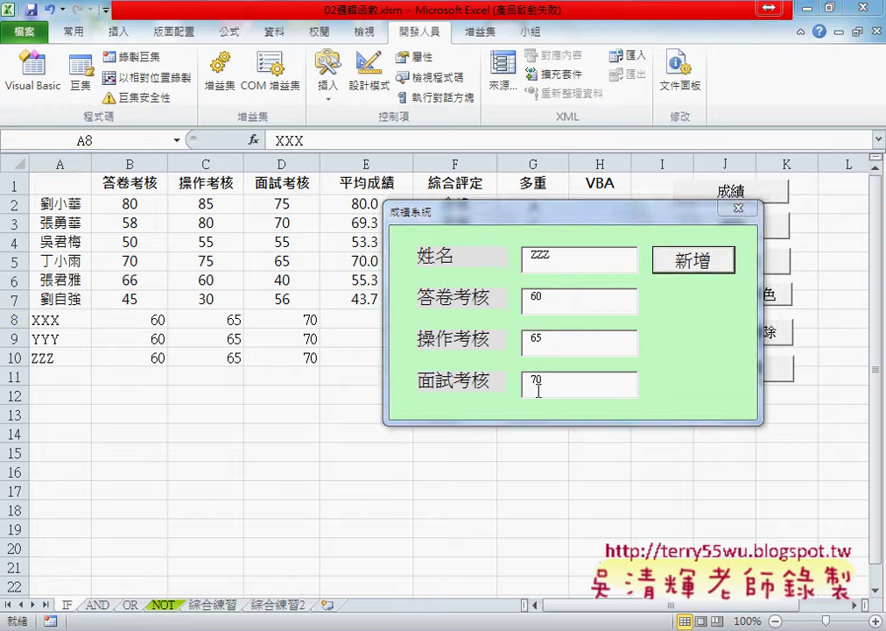
Close the running form and give all four text boxes the 新細明體 font at size 16.
left_click(738, 209)
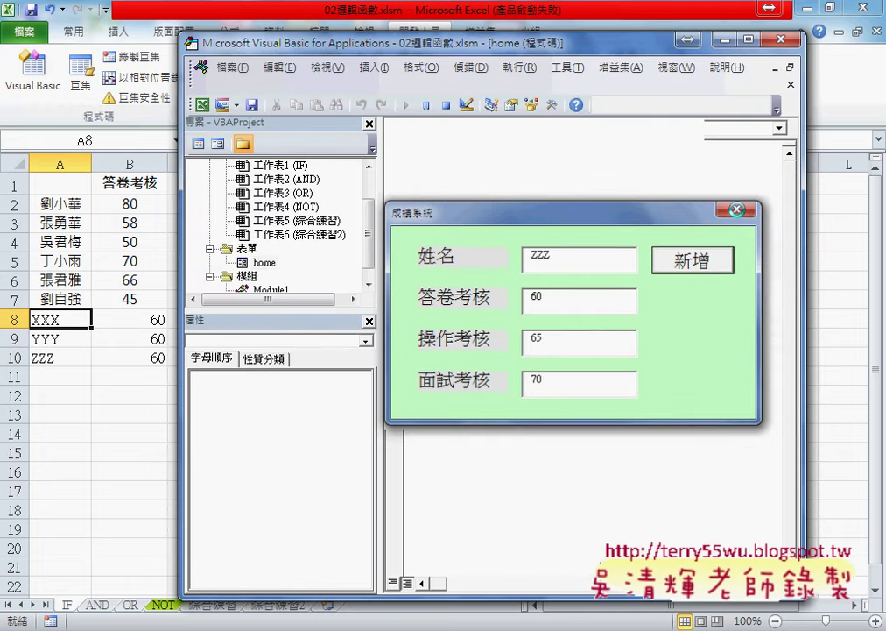
left_click(572, 184)
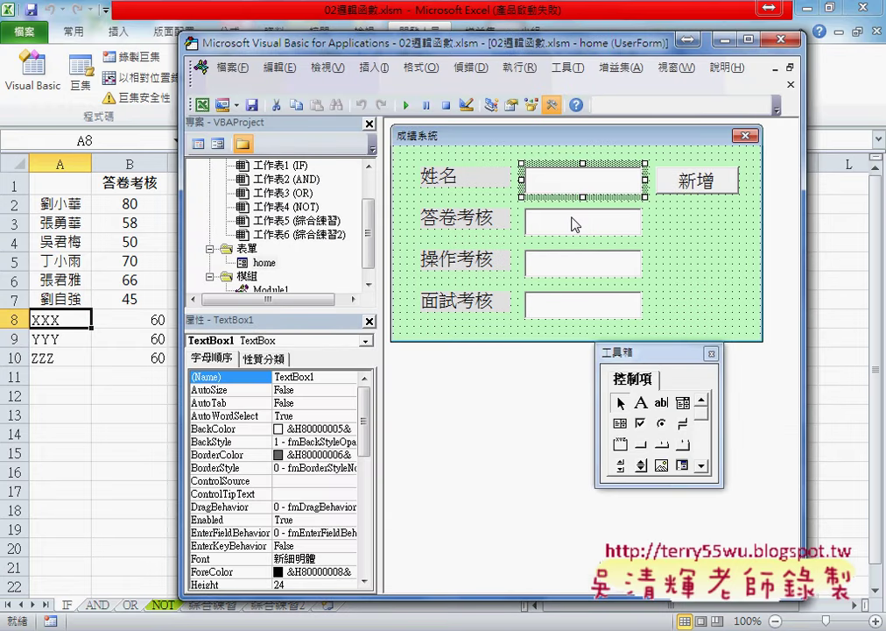
left_click(573, 224, "ctrl")
left_click(575, 267, "ctrl")
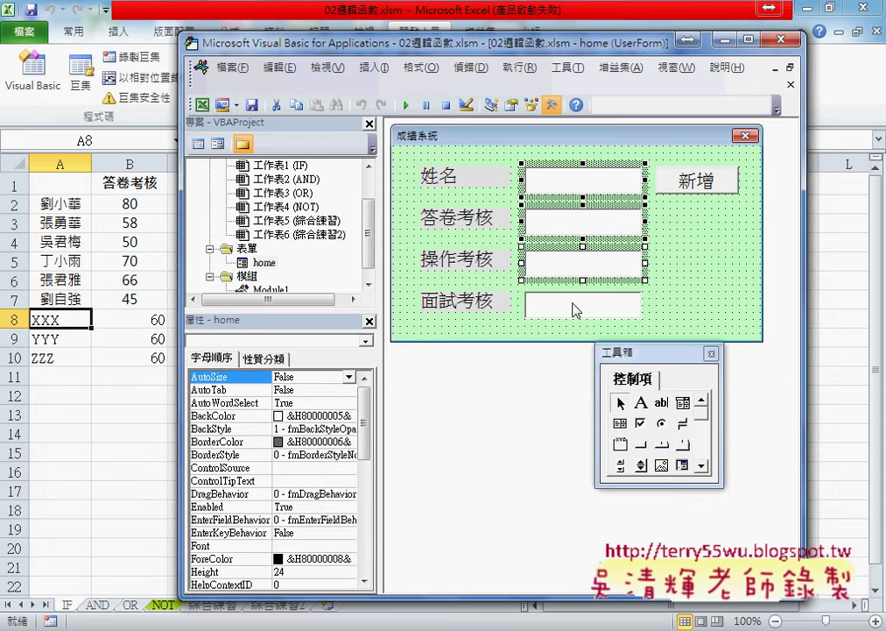
left_click(578, 305, "ctrl")
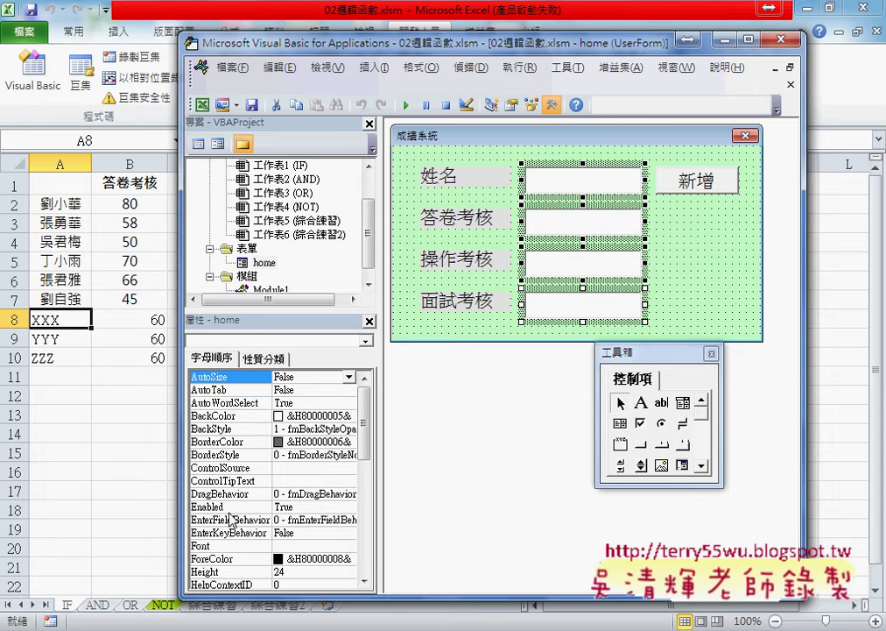
left_click(325, 547)
left_click(349, 546)
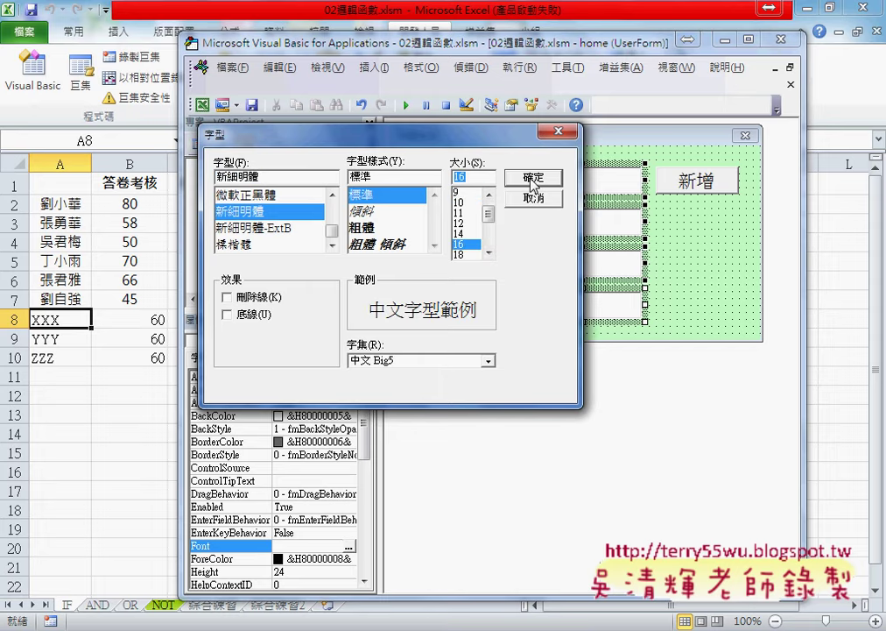
left_click(531, 178)
left_click(407, 106)
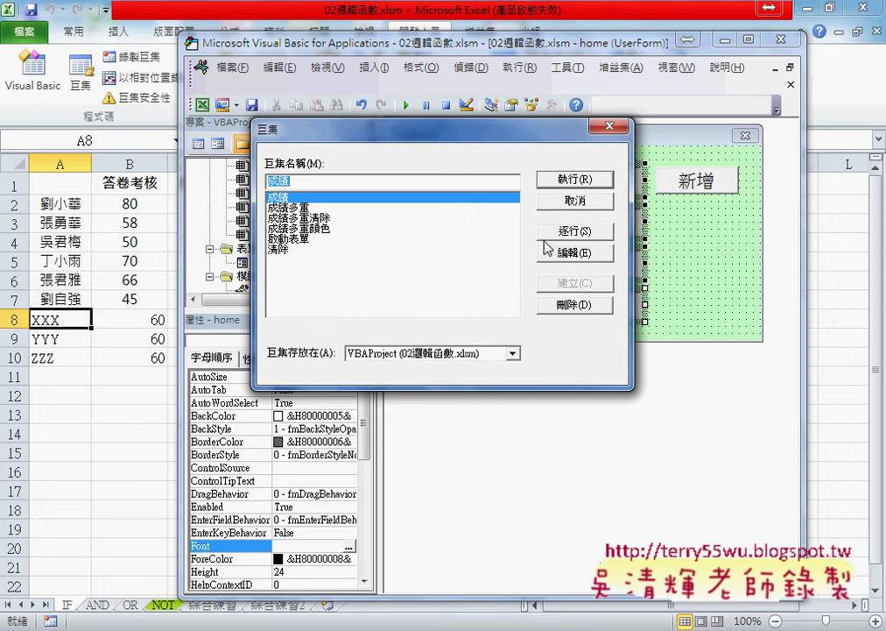
left_click(610, 129)
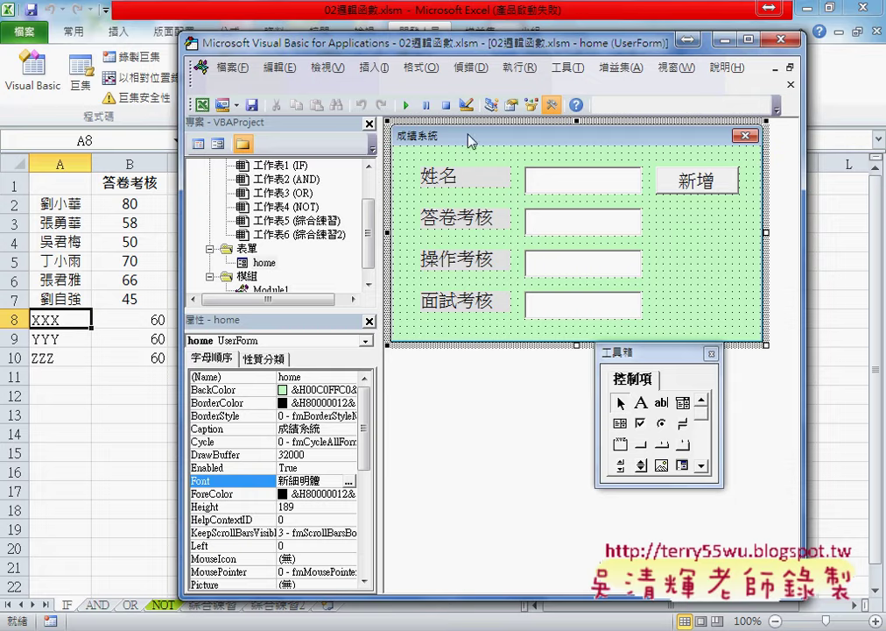
Run the form and add student AAA with scores 20, 50 and 60 as row 11.
key("F5")
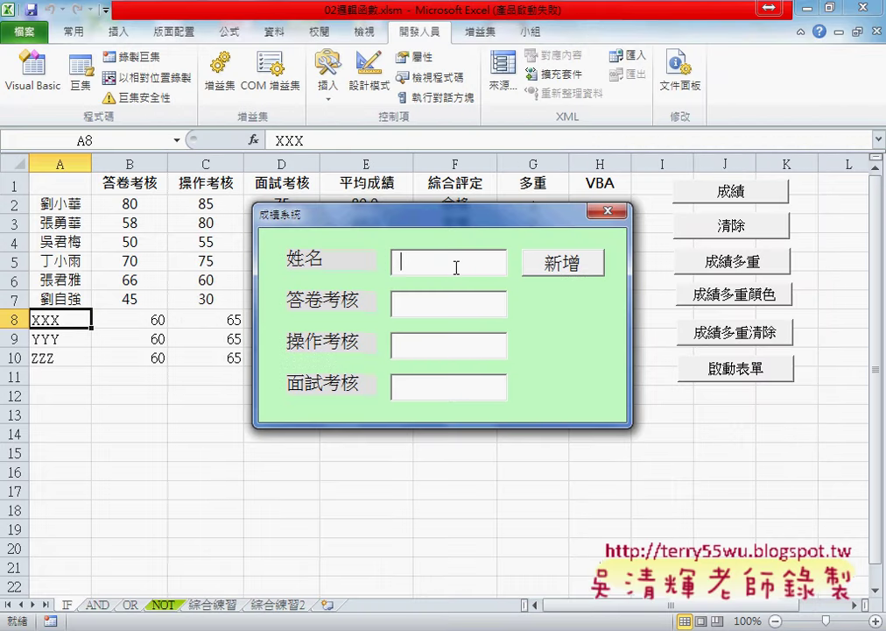
type("AA")
type("A")
left_click(421, 303)
type("20")
left_click(448, 345)
type("50")
left_click(449, 386)
type("60")
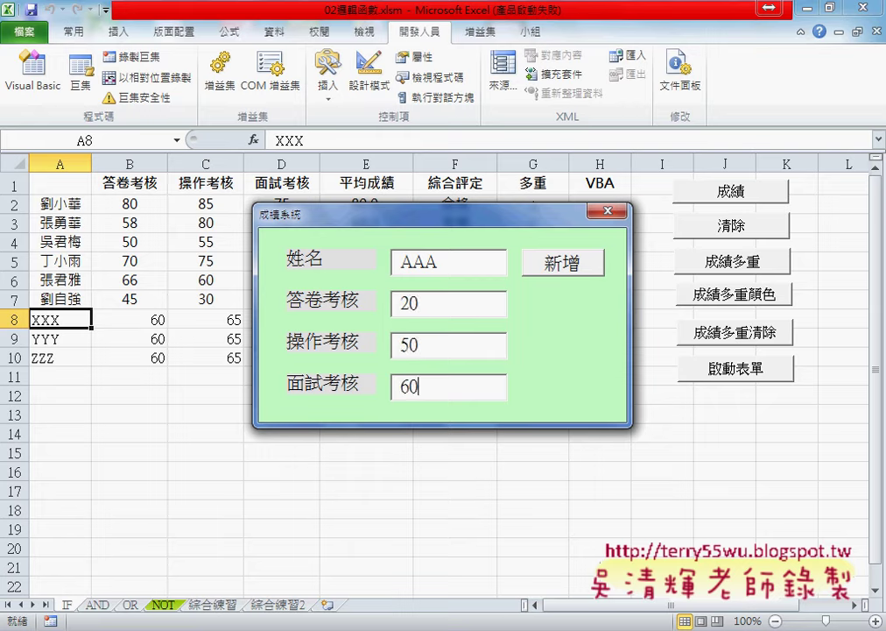
key("Tab")
key("Return")
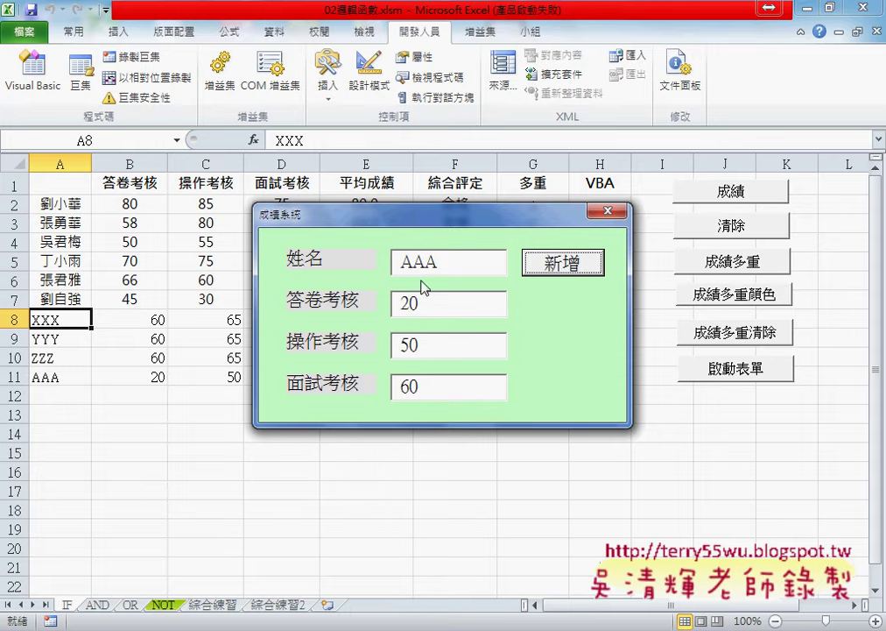
Move the form aside to check row 11's results, then close the form.
left_click_drag(458, 224, 670, 221)
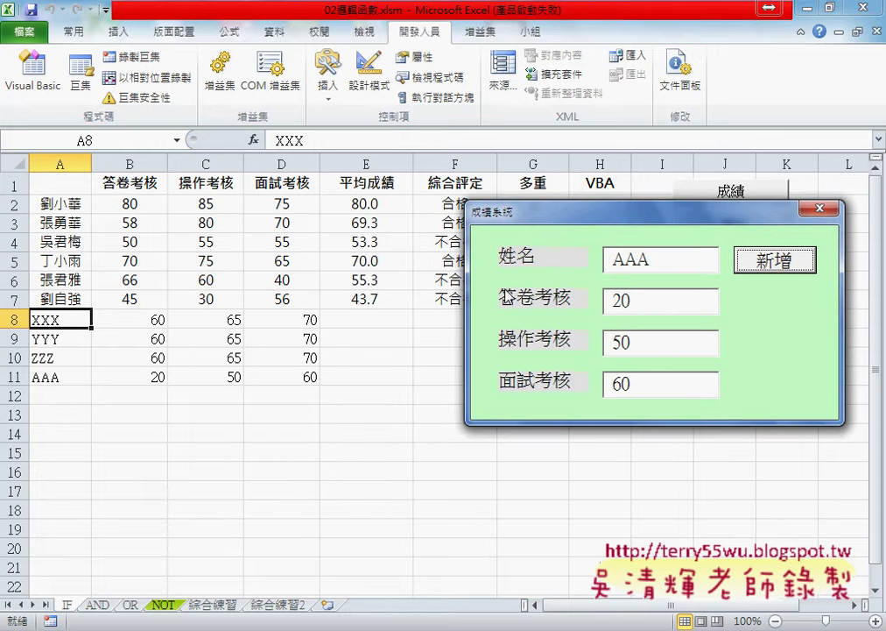
left_click_drag(535, 212, 646, 237)
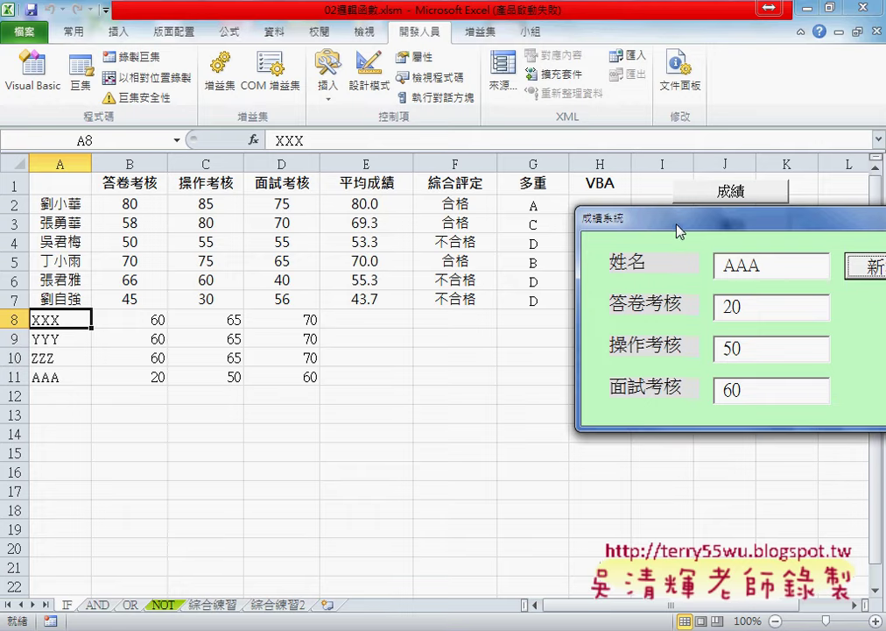
left_click_drag(778, 227, 610, 205)
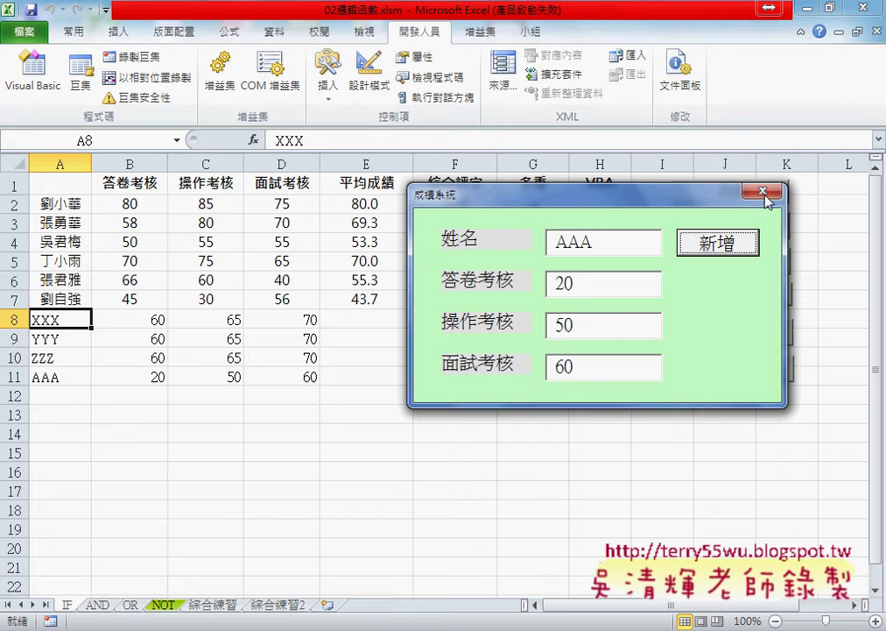
left_click(762, 191)
In the 新增 click code, start a new line Cells(r, "E") = after the column D assignment.
double_click(692, 182)
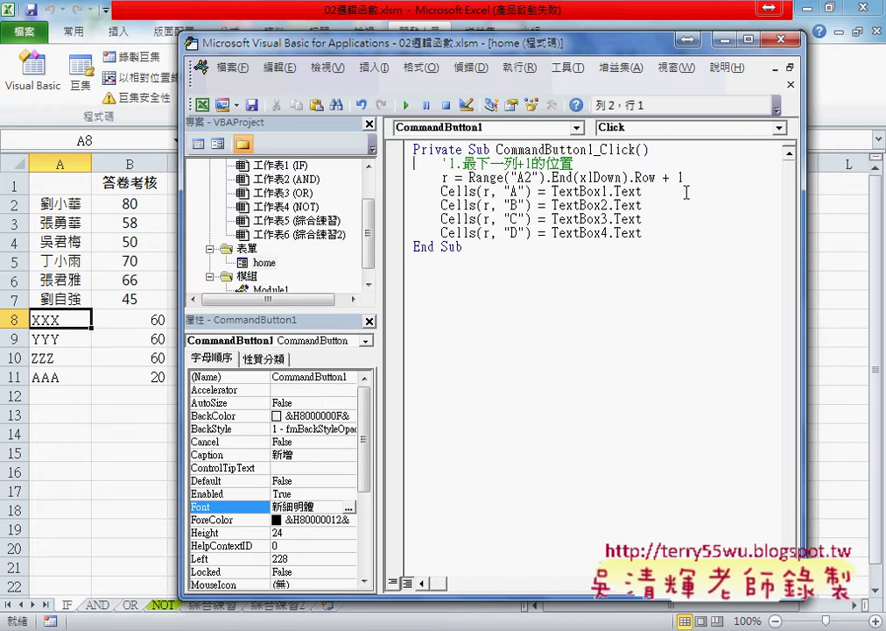
key("Return")
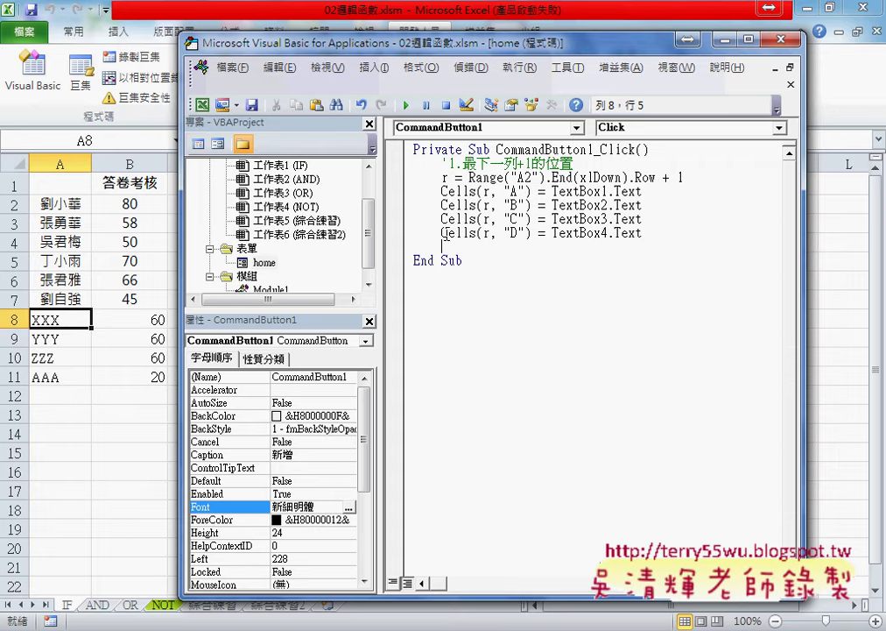
left_click_drag(440, 233, 529, 234)
key("ctrl+c")
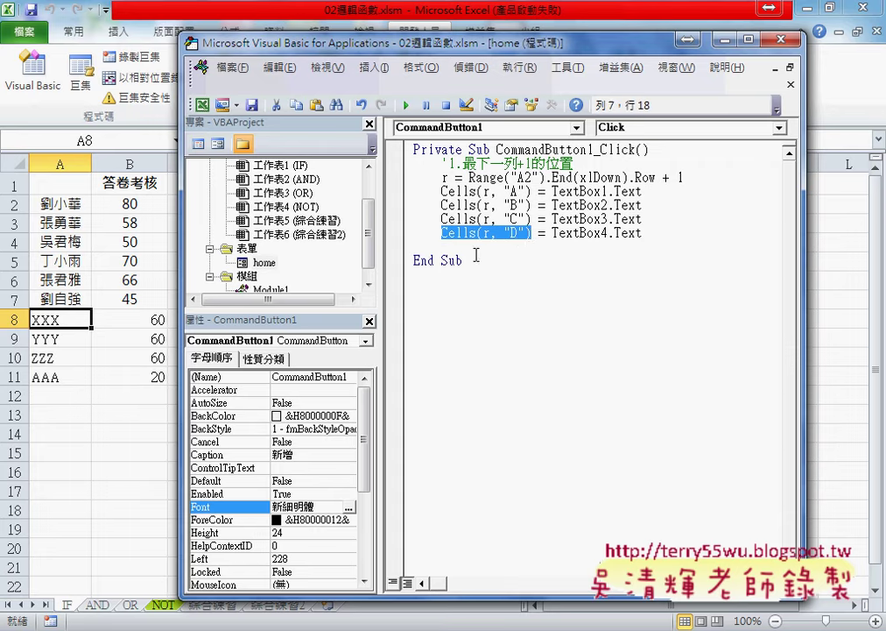
left_click(528, 249)
key("ctrl+v")
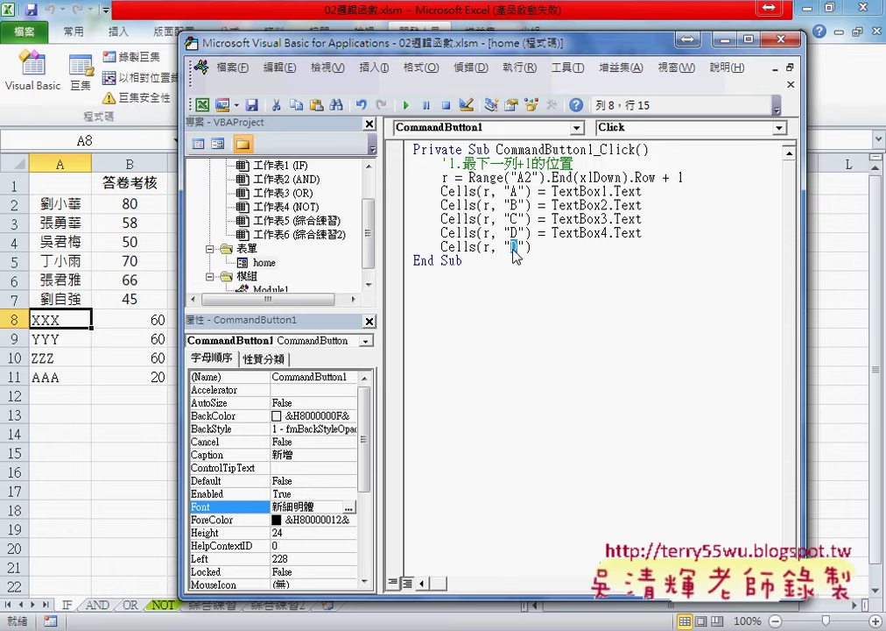
type("E")
left_click(554, 248)
type("=")
Dismiss the compile error and append TextBox2 + TextBox2 + TextBox2 after the equals sign.
left_click(443, 182)
key("Return")
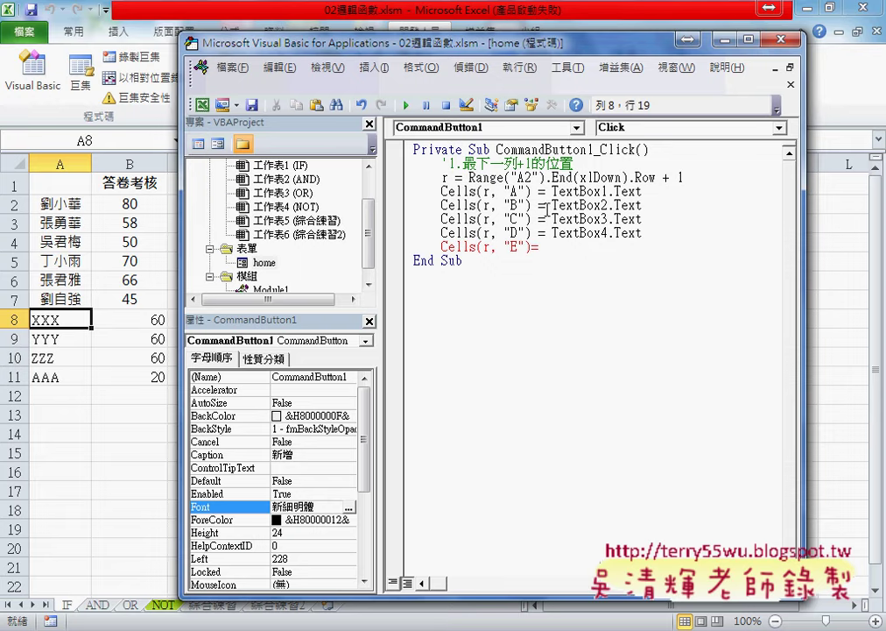
left_click_drag(551, 205, 609, 205)
key("ctrl+c")
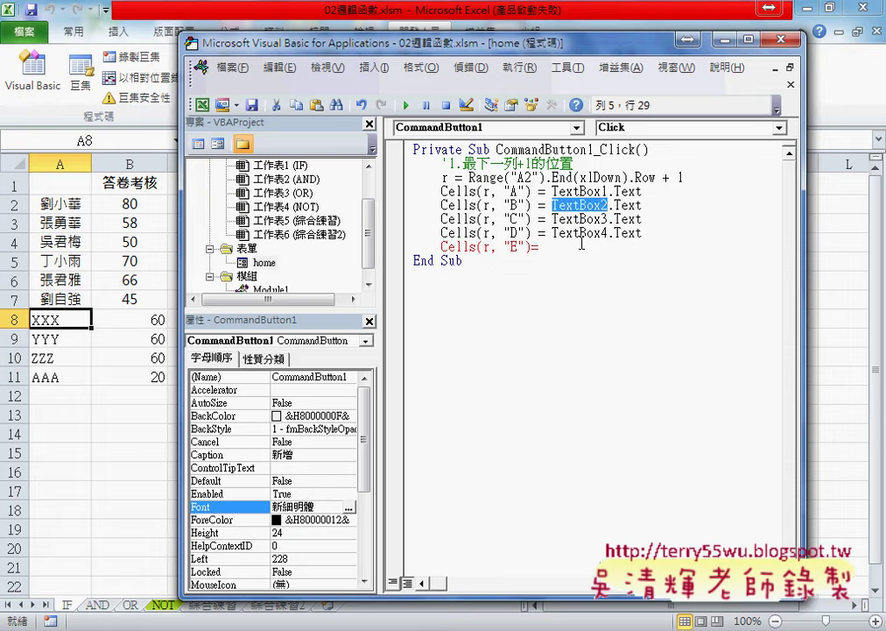
left_click(578, 247)
key("ctrl+v")
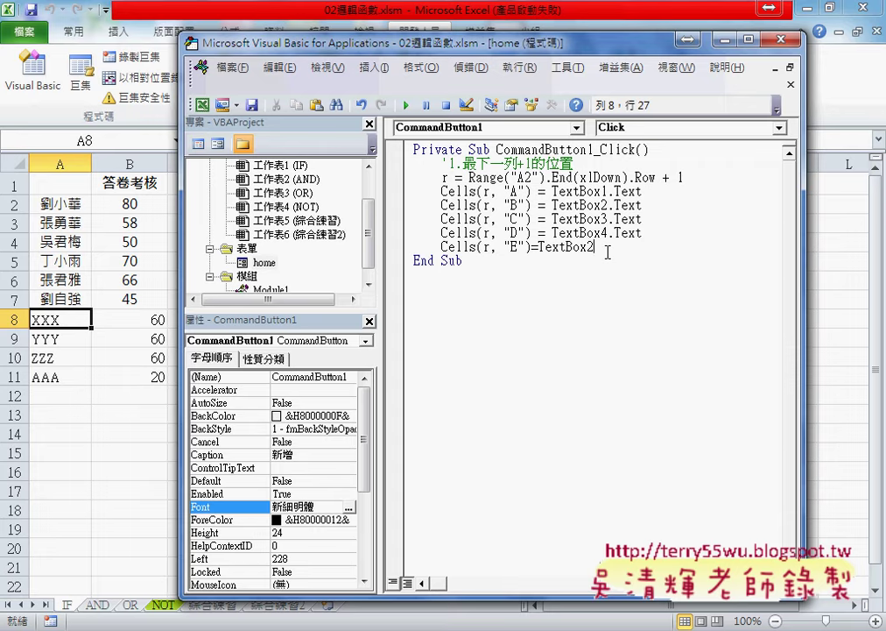
type("+")
key("ctrl+v")
type("+")
key("ctrl+v")
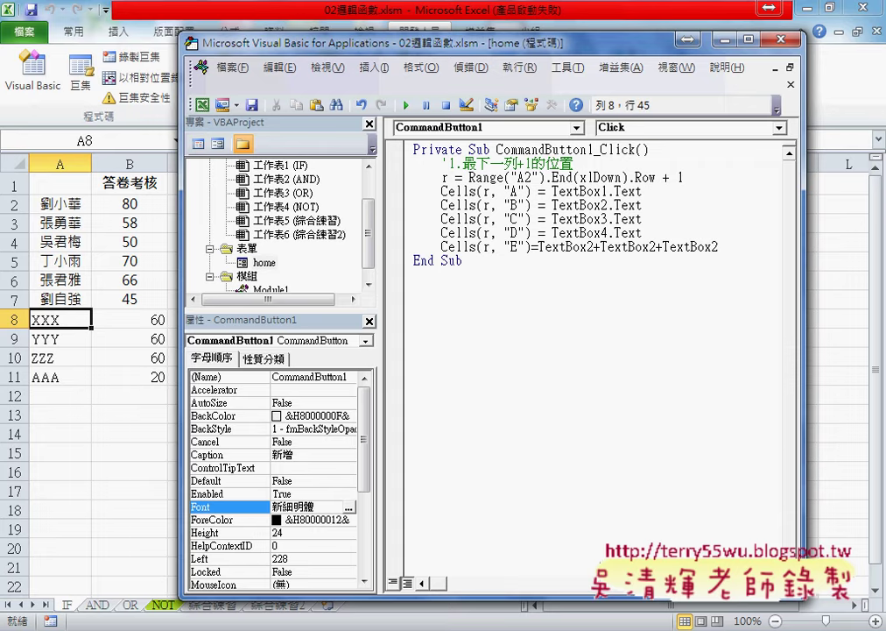
Renumber the second and third terms to TextBox3 and TextBox4.
left_click(658, 247)
key("BackSpace")
type("3")
left_click_drag(712, 247, 722, 248)
type("4")
Append .Text to TextBox2, TextBox3 and TextBox4 in the column E sum.
double_click(609, 205)
left_click_drag(641, 205, 610, 205)
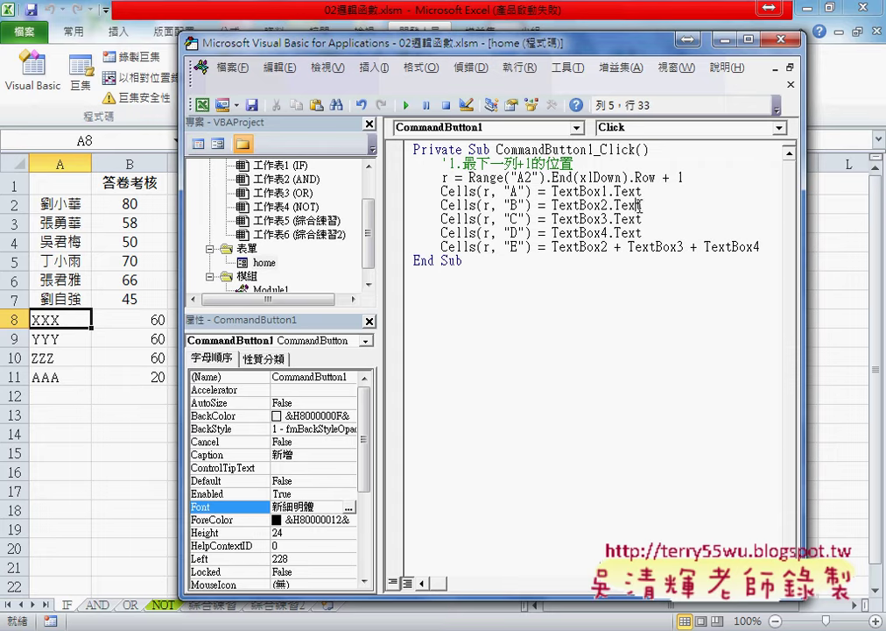
key("ctrl+c")
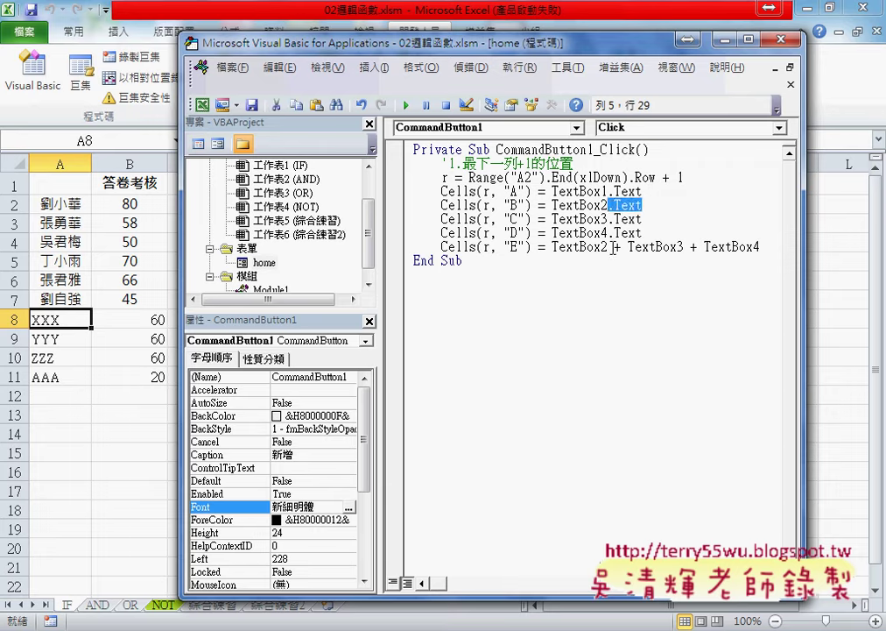
left_click(609, 247)
key("ctrl+v")
left_click(718, 247)
key("ctrl+v")
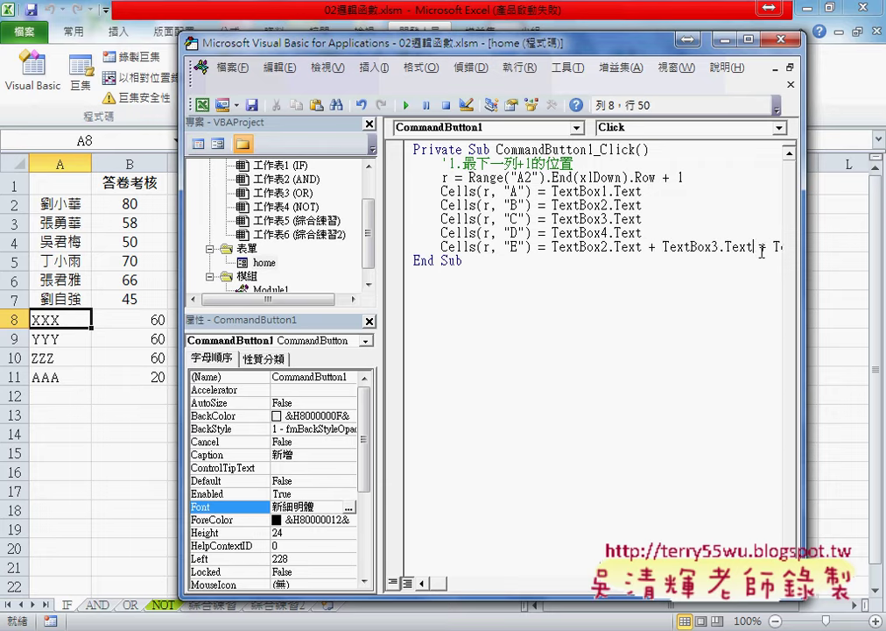
left_click_drag(449, 584, 459, 584)
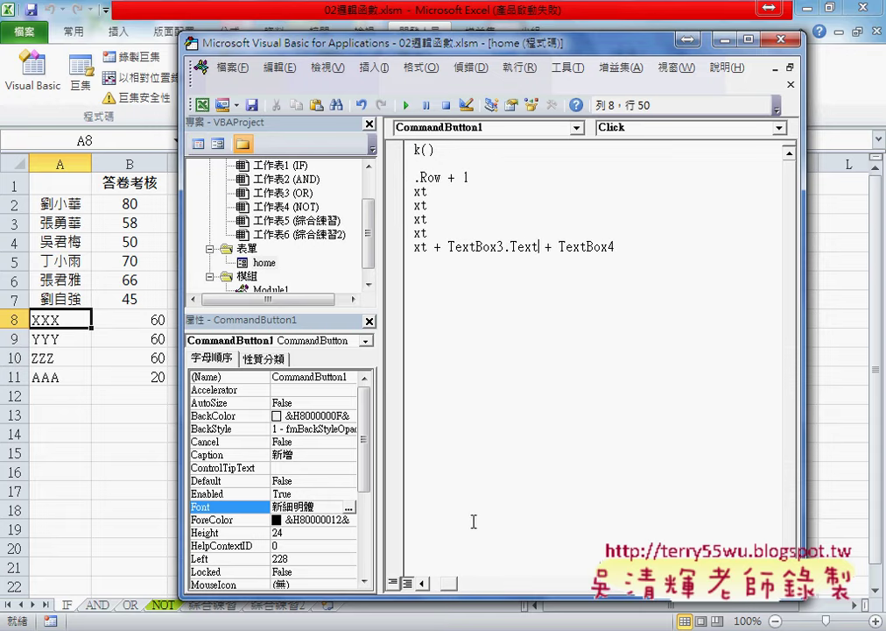
left_click(627, 247)
key("ctrl+v")
left_click_drag(457, 588, 438, 589)
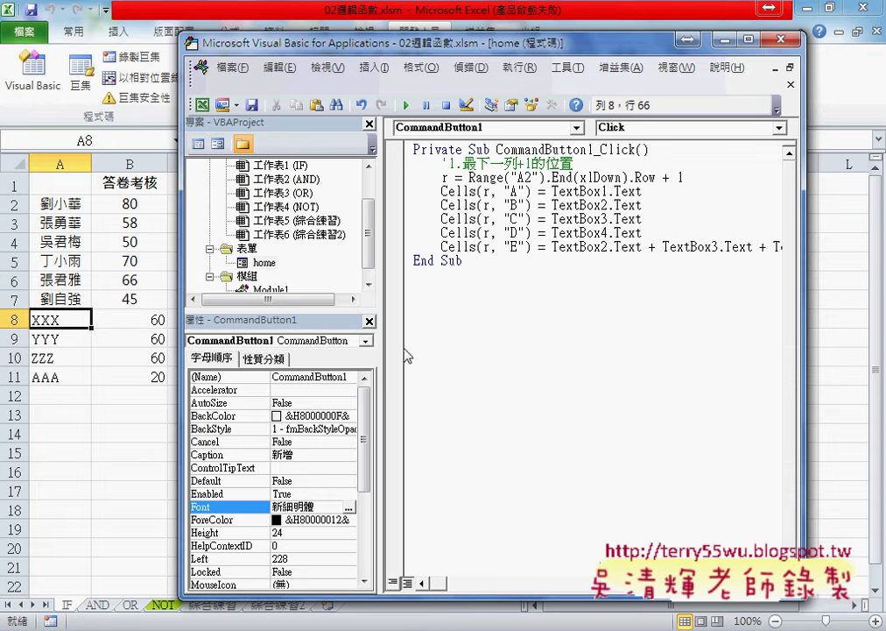
Widen the editor and wrap TextBox2.Text in cint() on the column E line.
left_click_drag(384, 309, 296, 309)
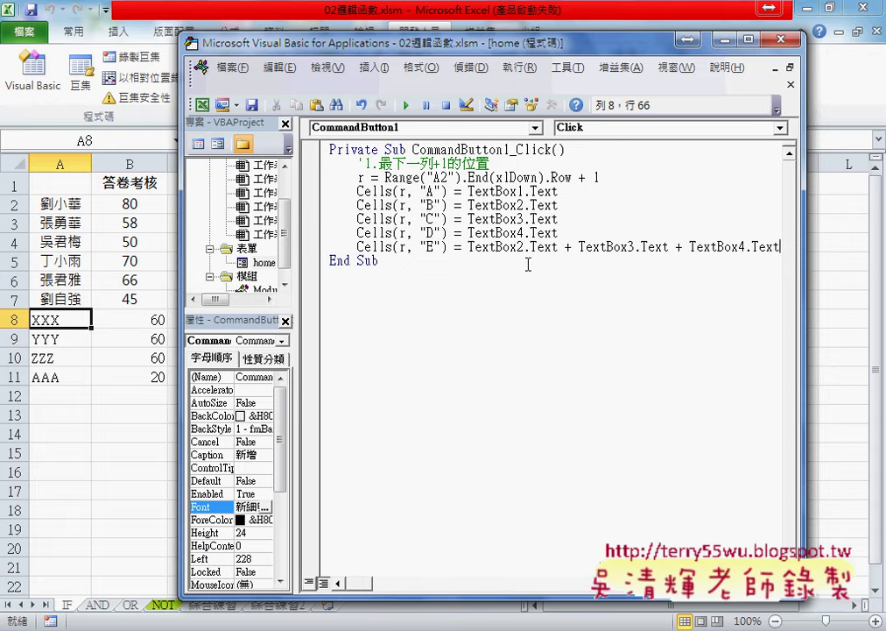
left_click_drag(468, 247, 559, 251)
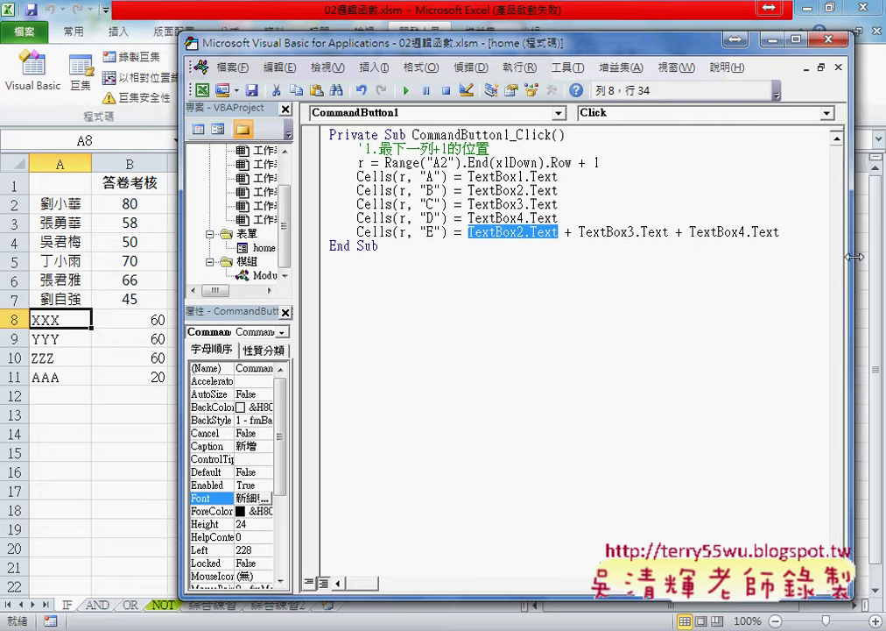
left_click_drag(804, 262, 858, 263)
left_click_drag(627, 44, 565, 49)
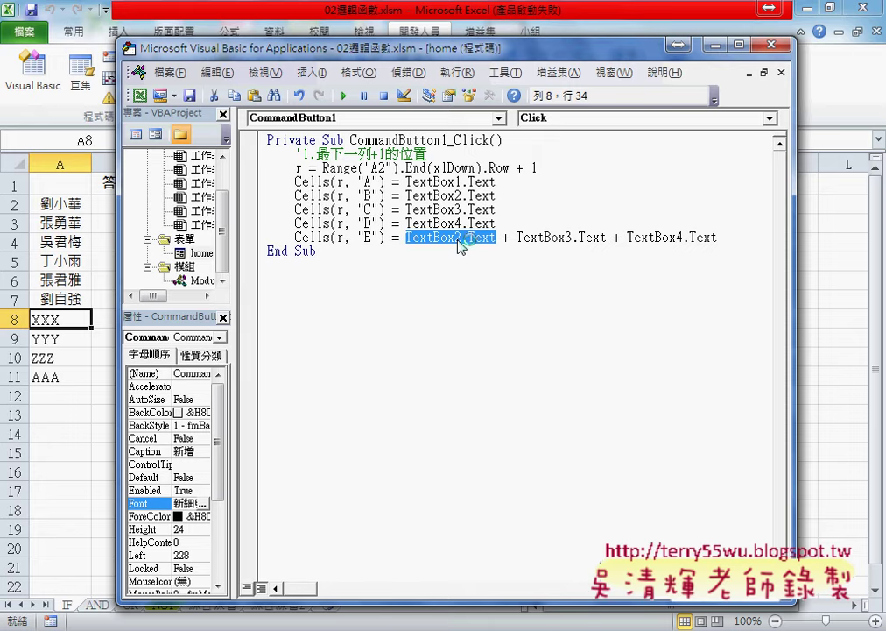
left_click(407, 237)
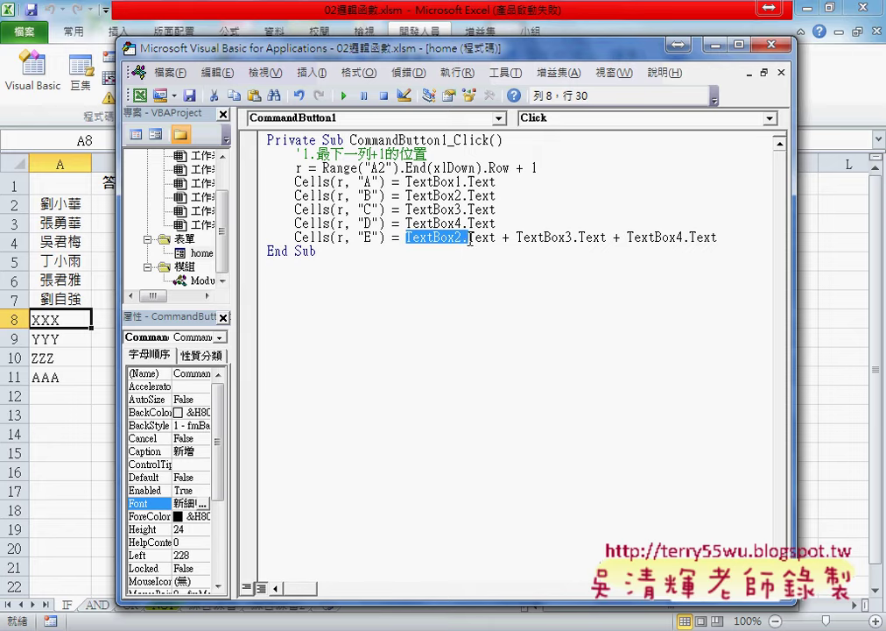
left_click_drag(407, 238, 495, 238)
left_click(408, 238)
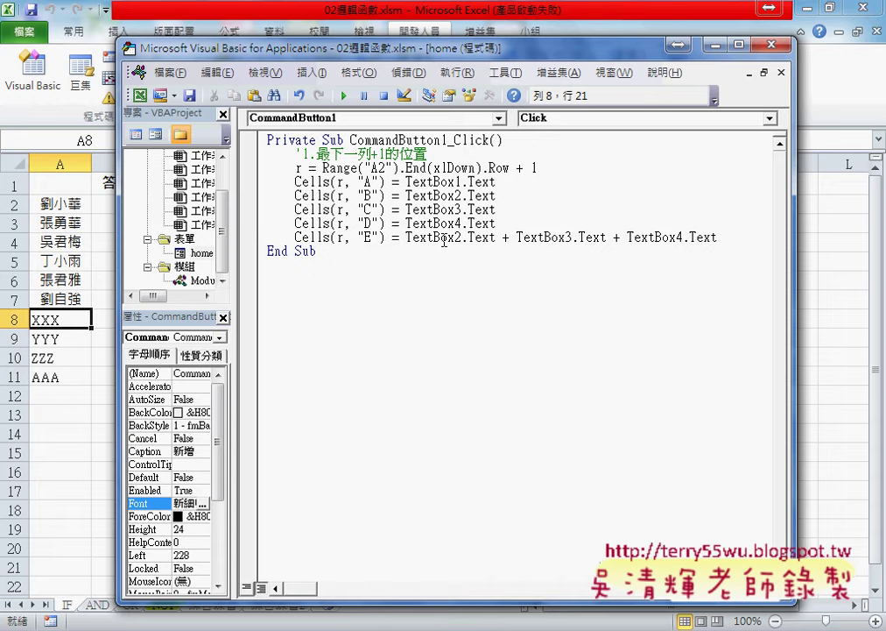
type("cin")
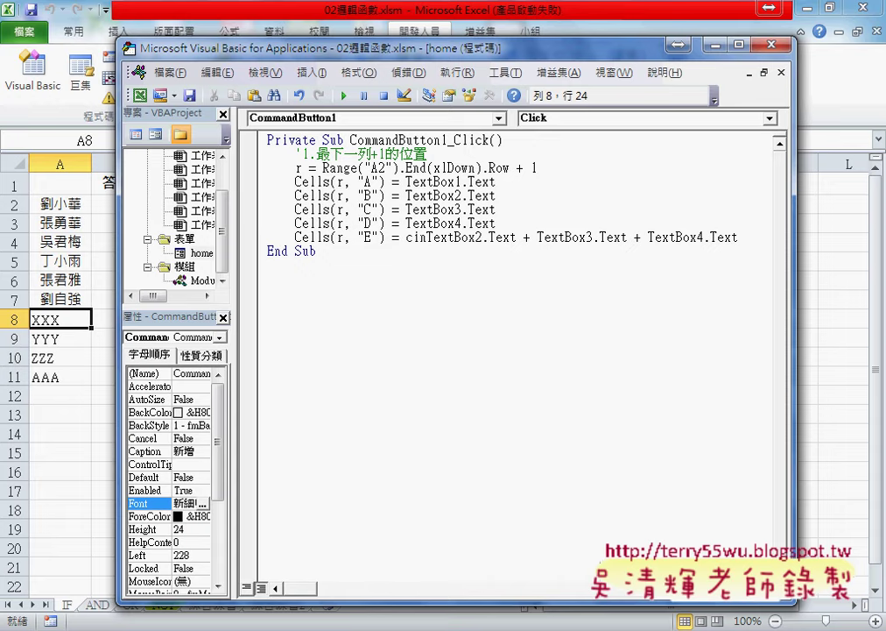
type("t")
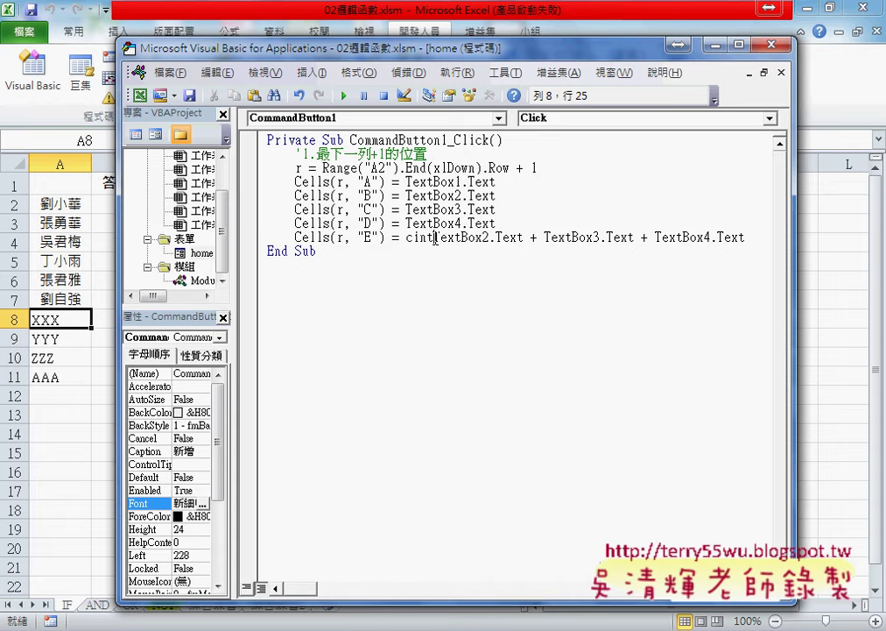
left_click_drag(433, 238, 408, 239)
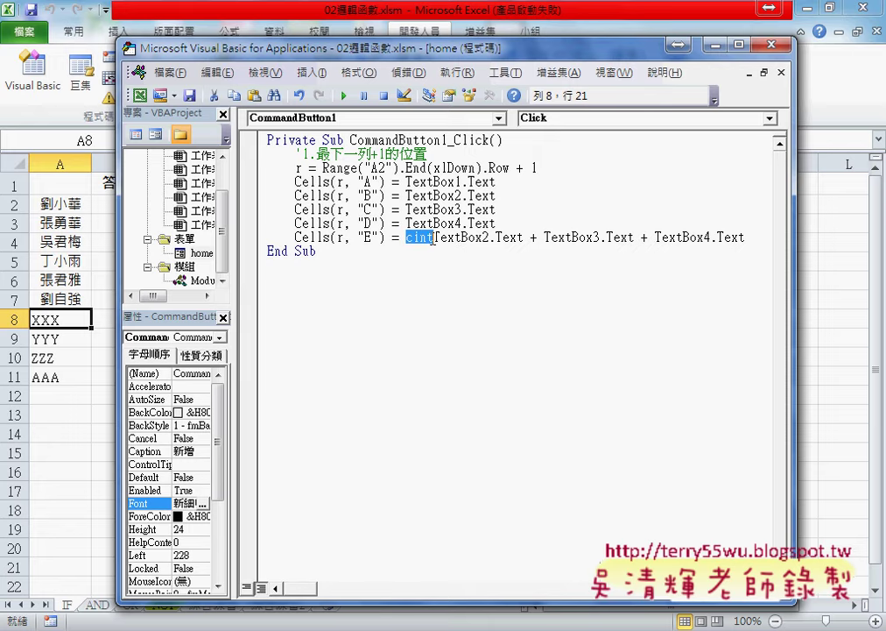
key("Right")
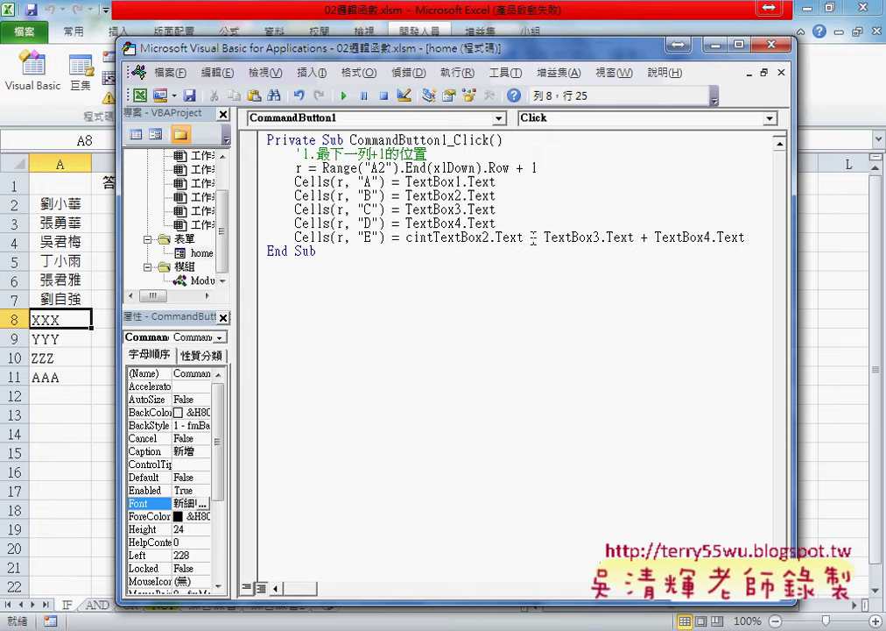
type("(")
left_click(531, 236)
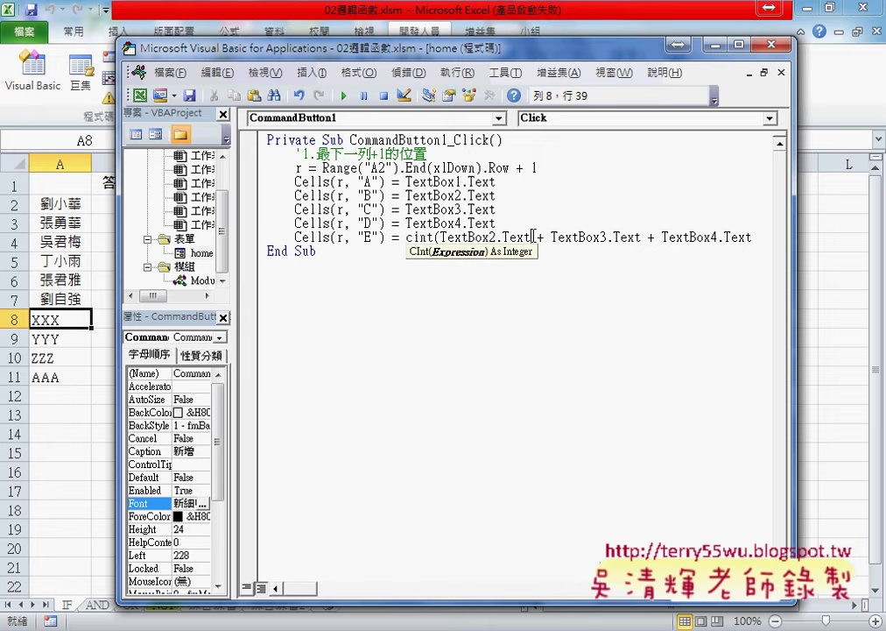
type(")")
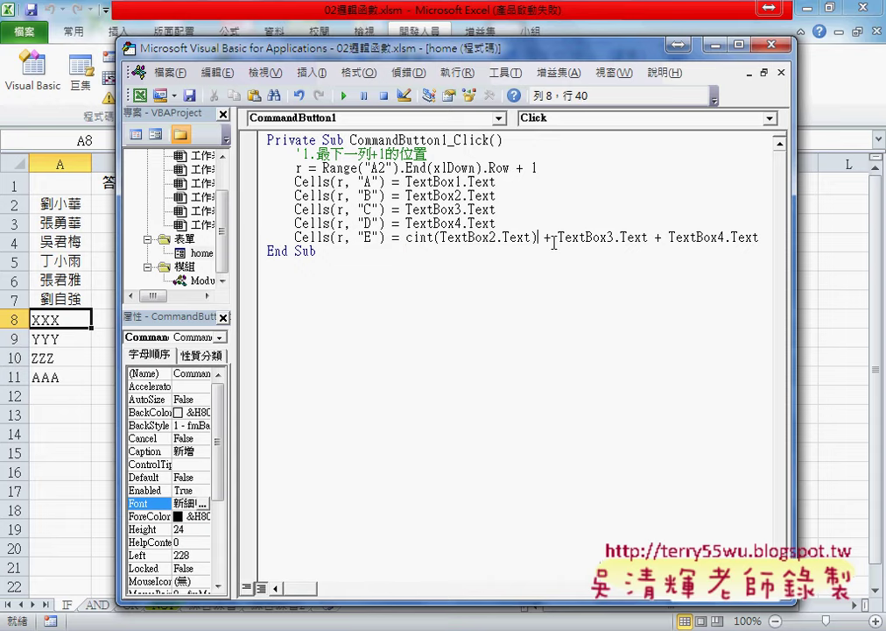
Wrap TextBox3.Text and TextBox4.Text in cint() as well.
key("Right")
key("Right")
key("Right")
type("cint(")
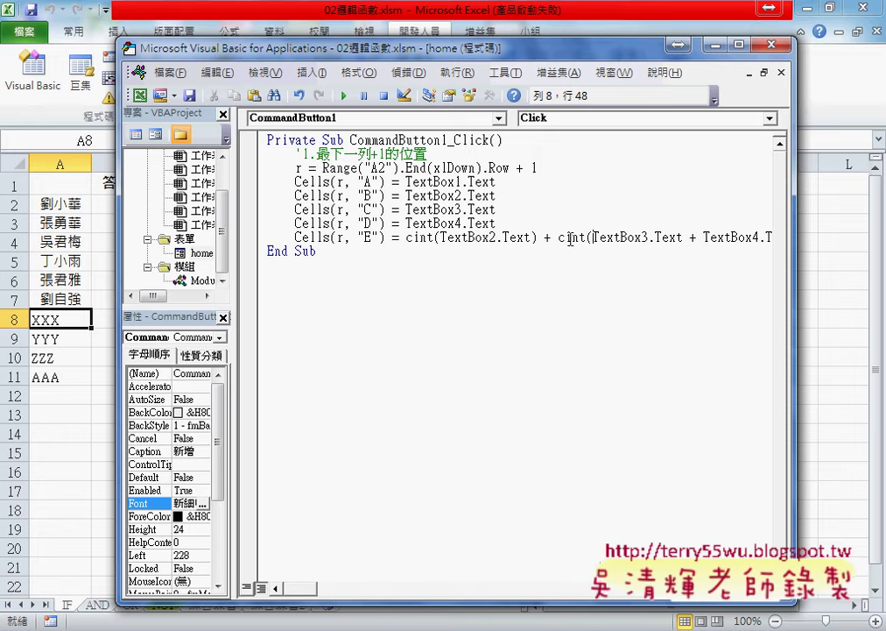
left_click(686, 238)
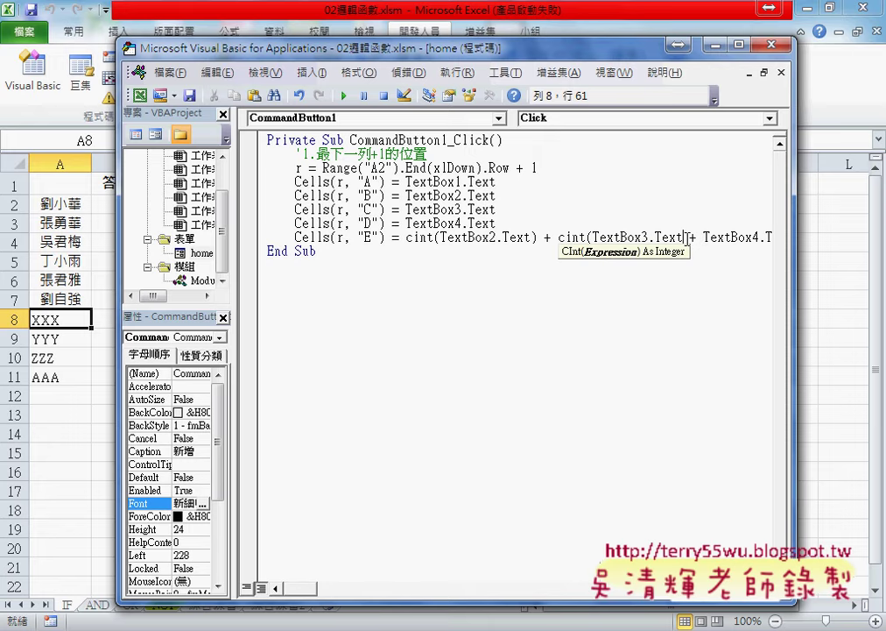
type(")")
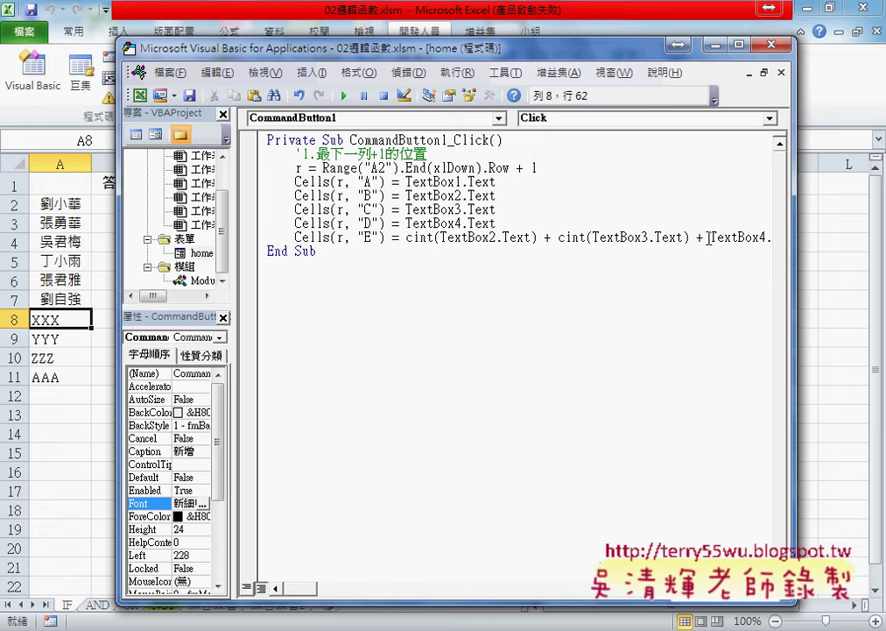
left_click(712, 238)
type("ci")
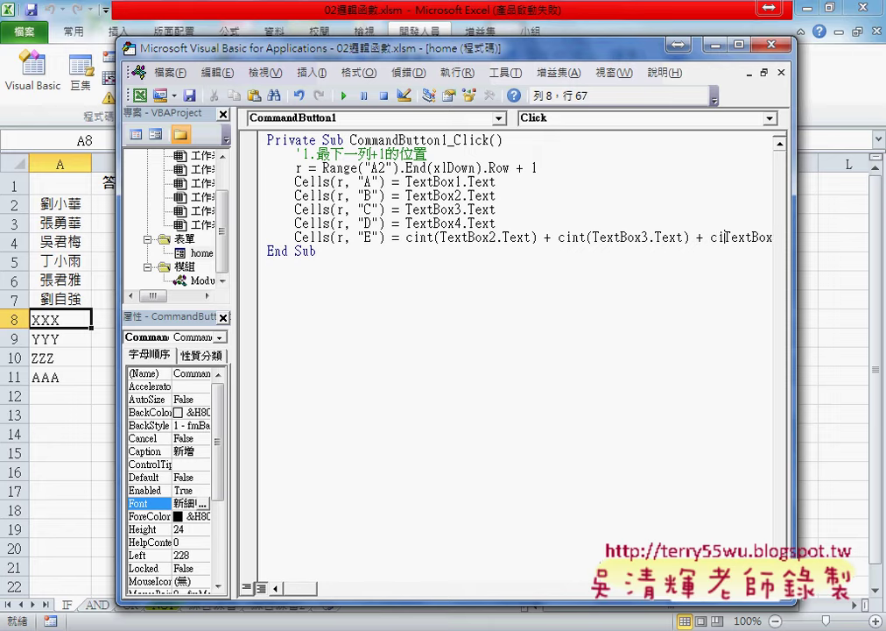
type("nt")
type("(")
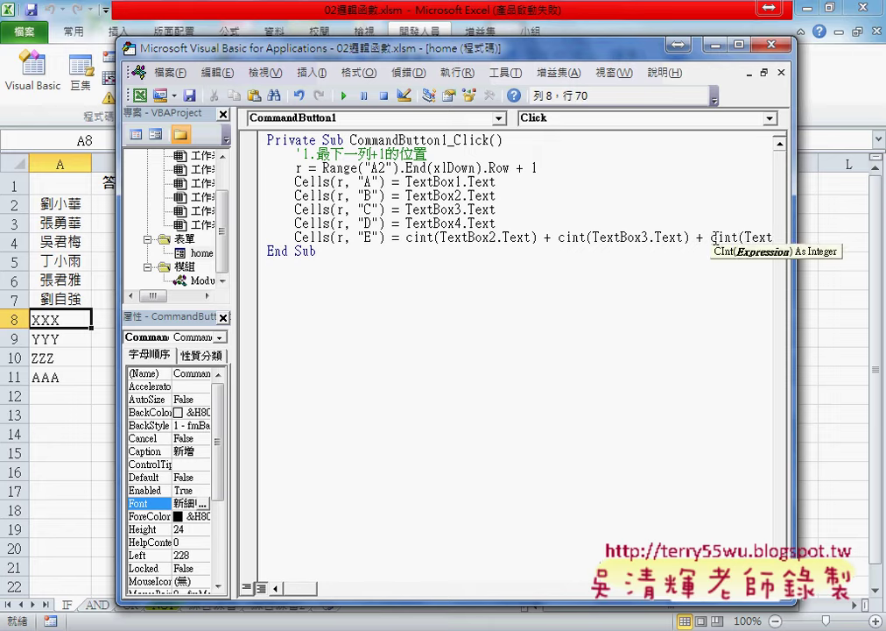
key("End")
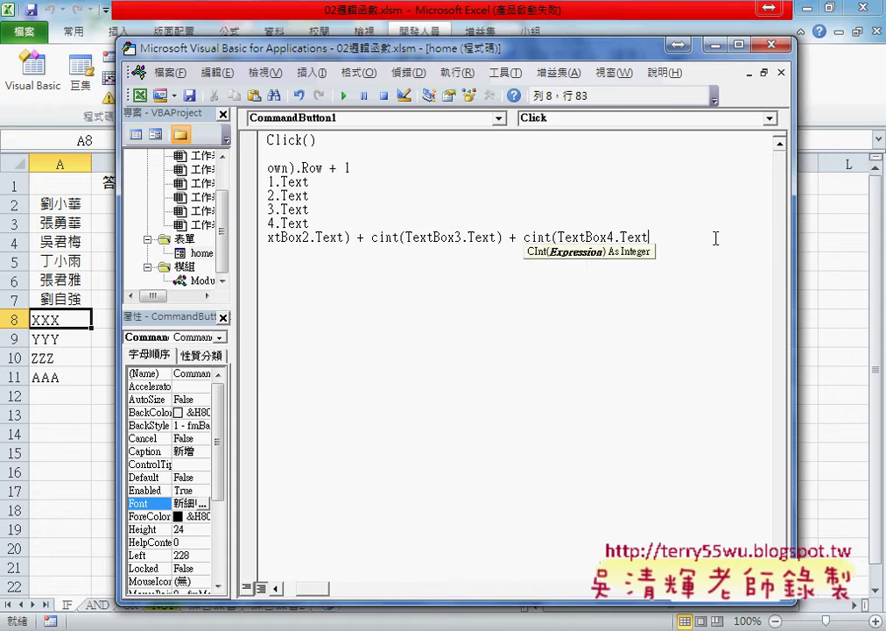
type(")")
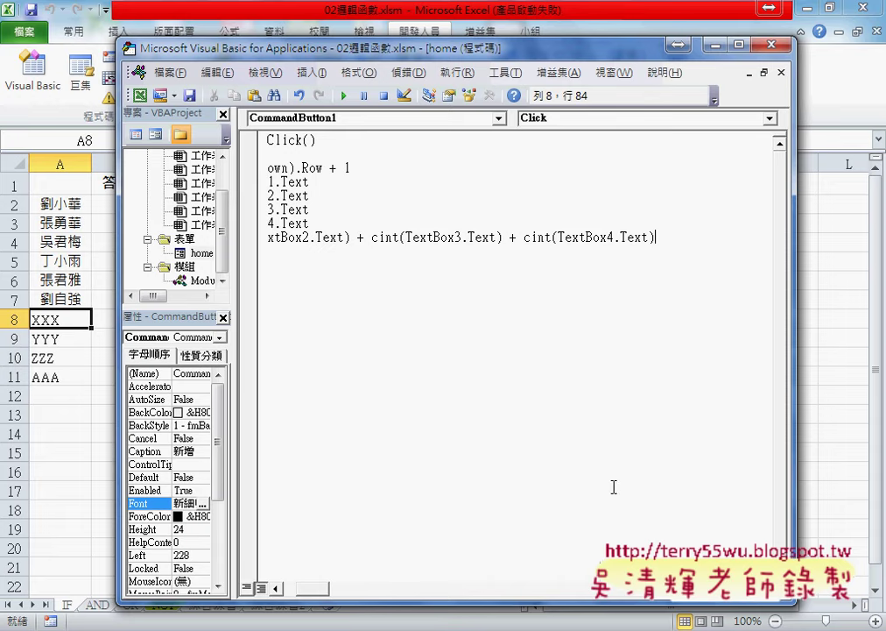
Bracket the three-score sum and divide it by 3 to get the average.
left_click_drag(316, 588, 311, 588)
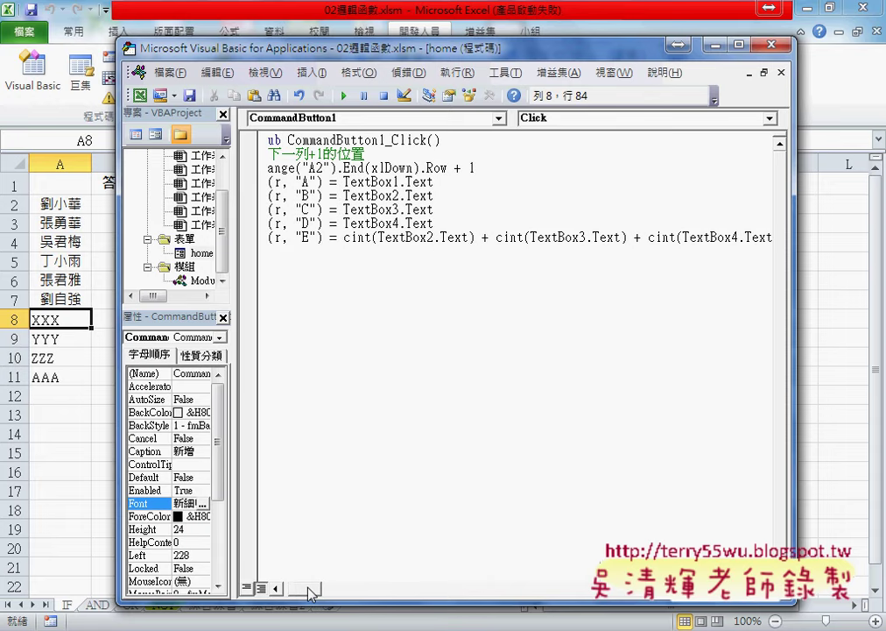
left_click(344, 239)
type("(")
key("End")
type(")")
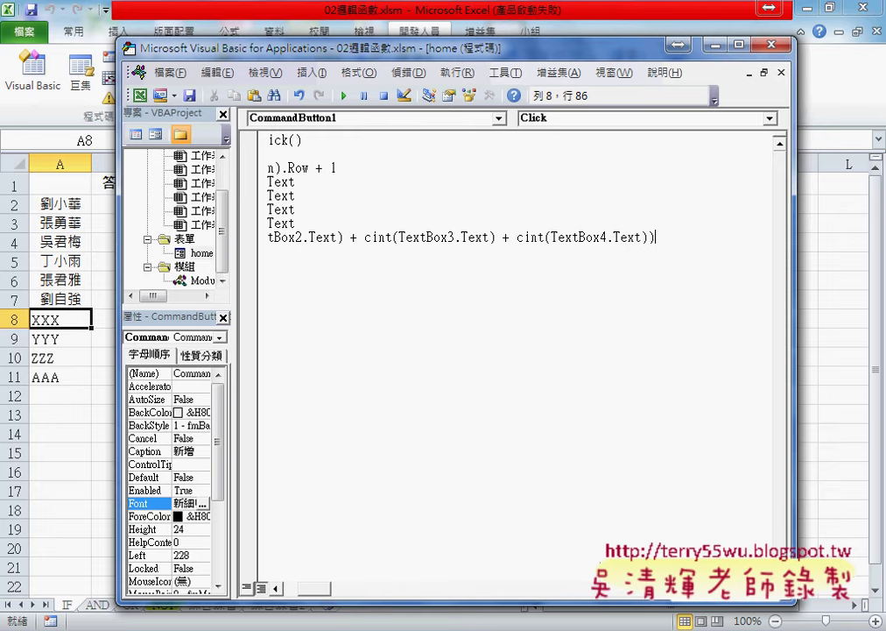
type("/")
type("3")
Wrap the column E average in round(…, 1) so it shows one decimal place.
left_click_drag(322, 588, 294, 587)
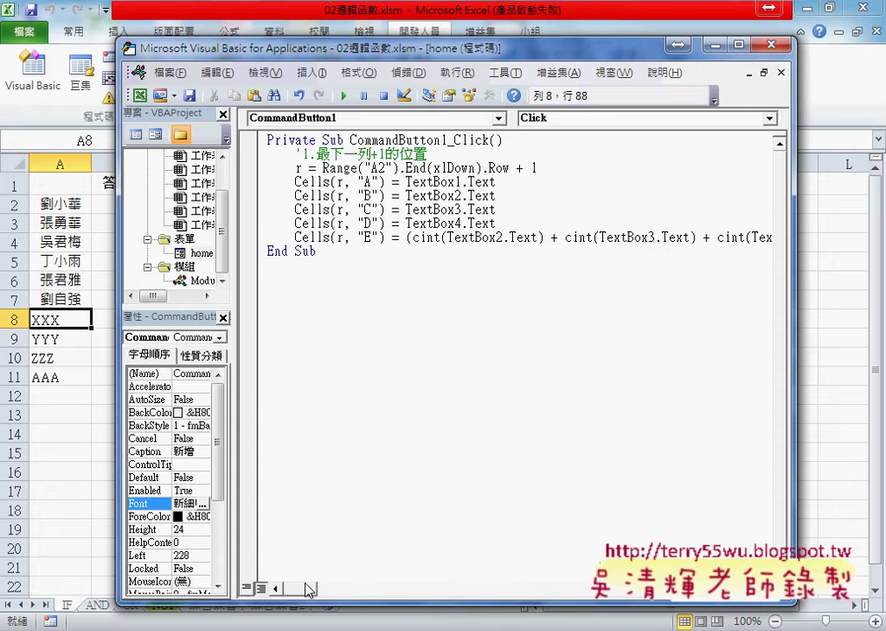
left_click(407, 237)
type("ro")
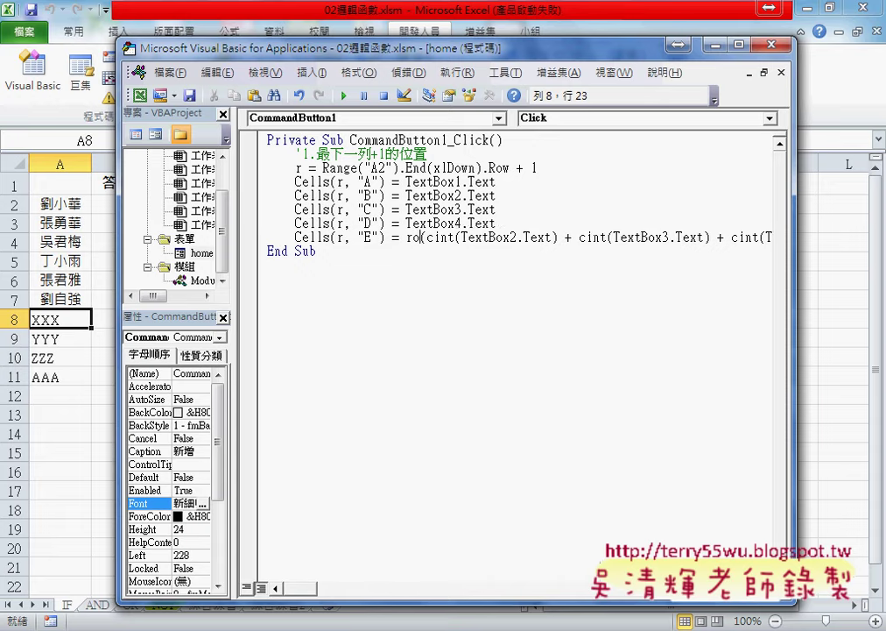
type("un")
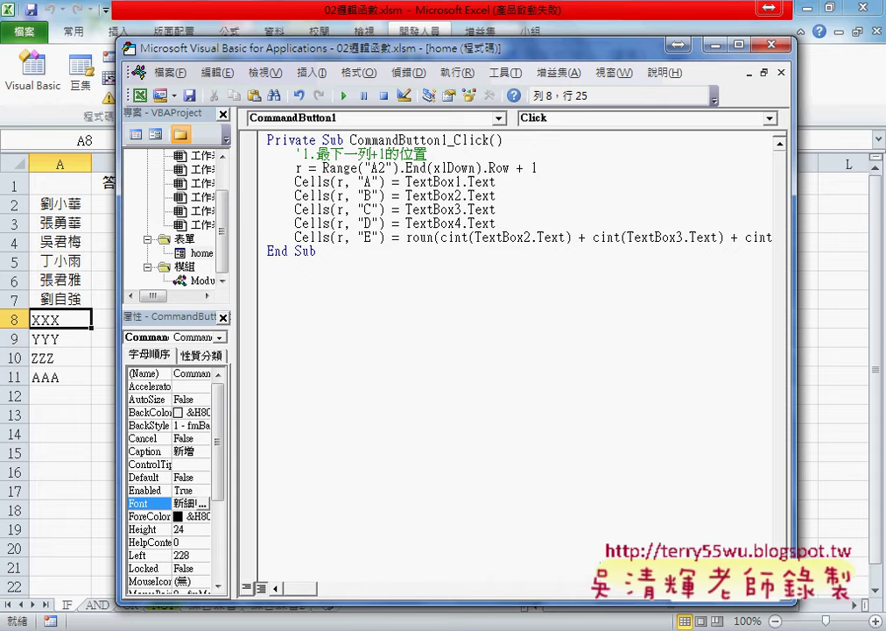
type("d(")
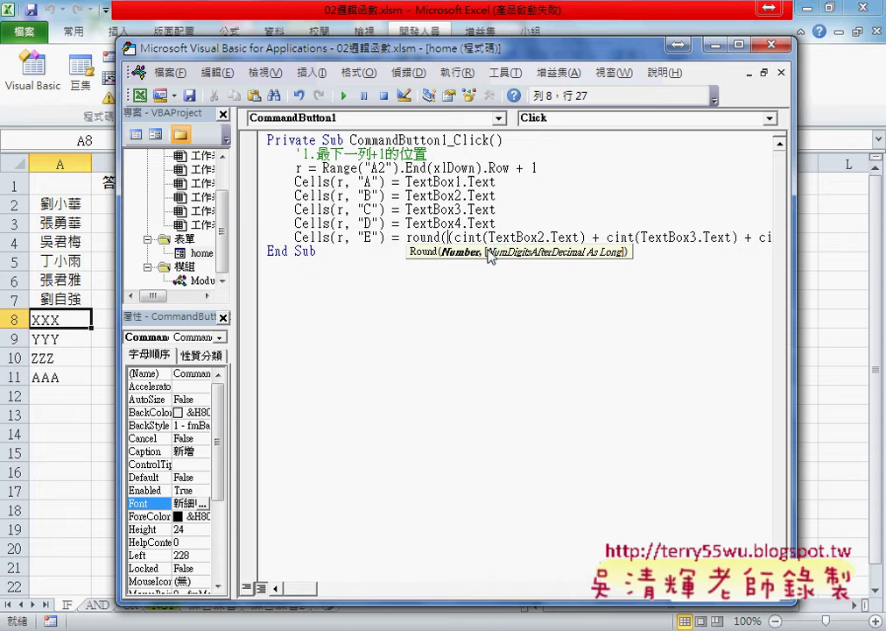
key("End")
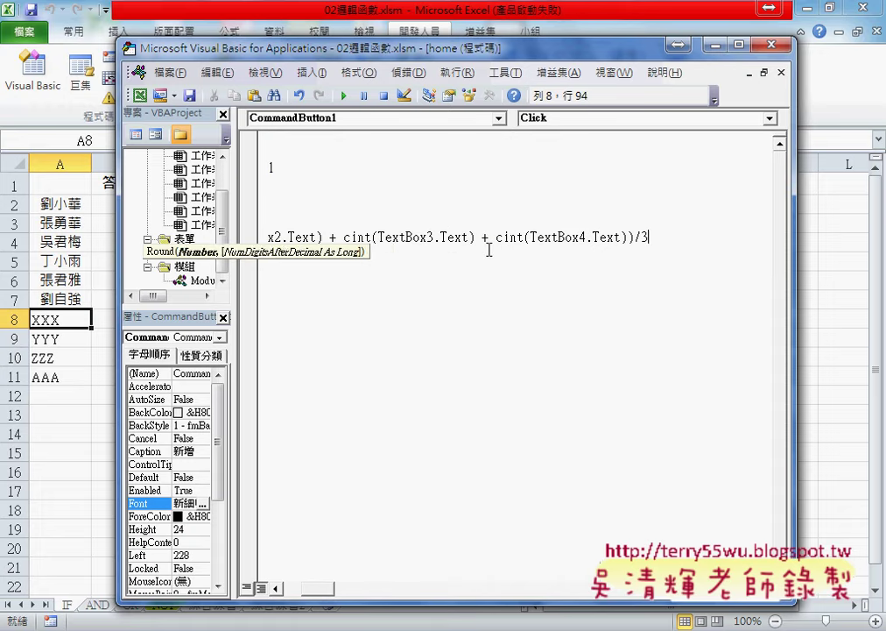
type(",")
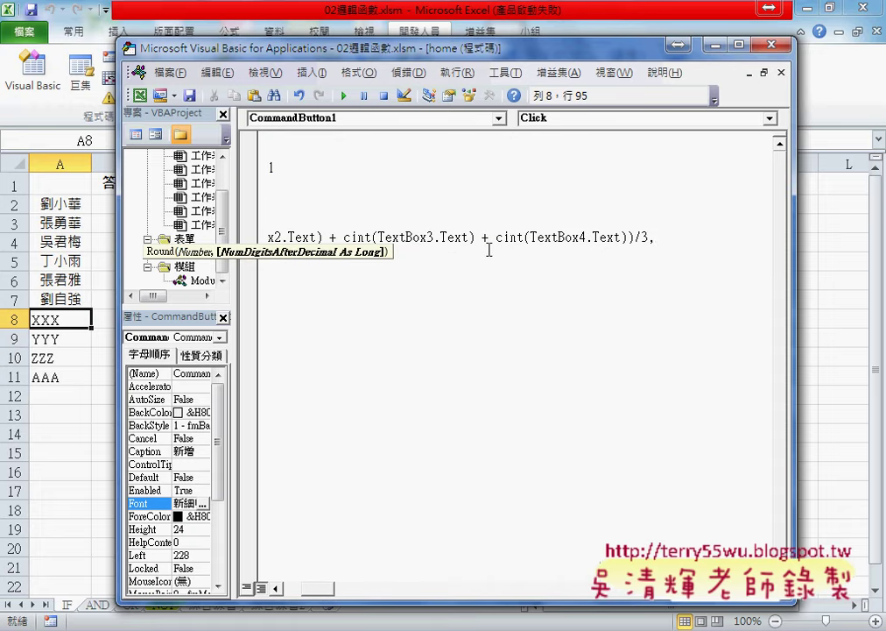
type("1)")
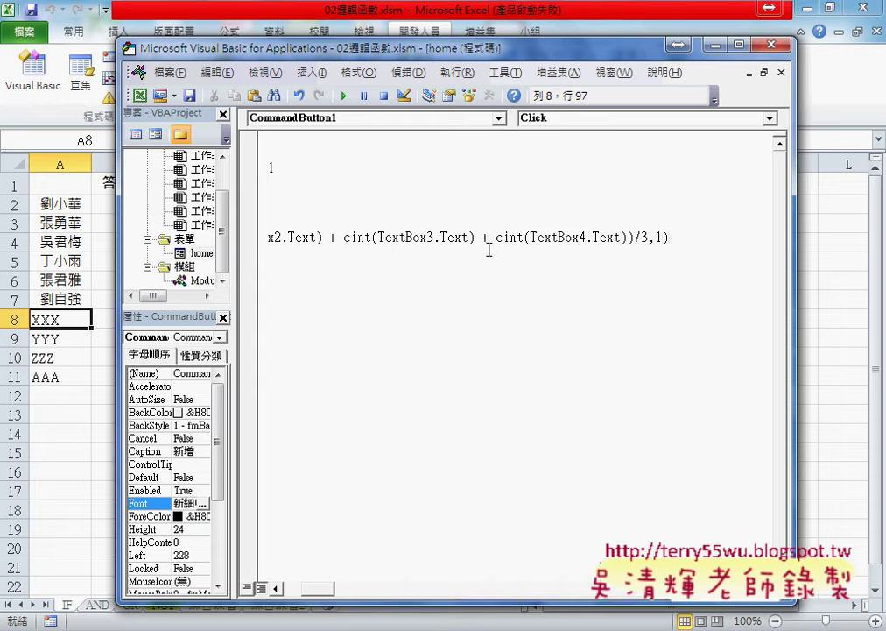
left_click(490, 330)
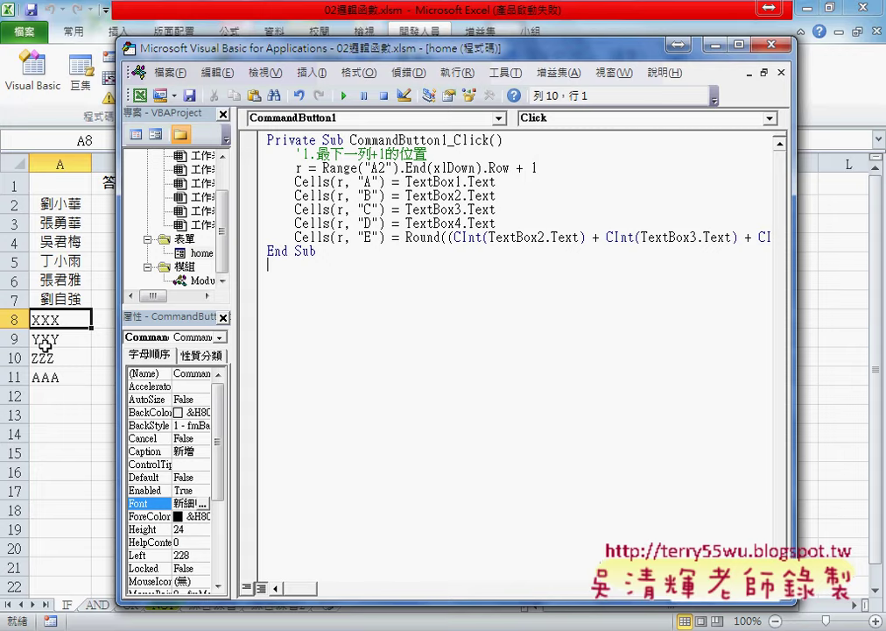
Clear test rows 8–11 and set a breakpoint on the column E average line.
left_click_drag(14, 320, 15, 376)
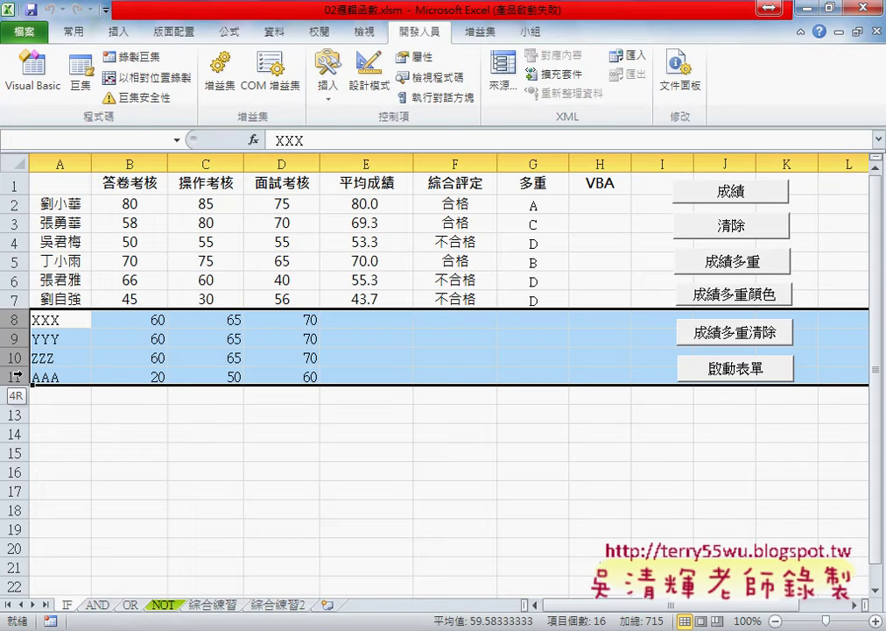
key("Delete")
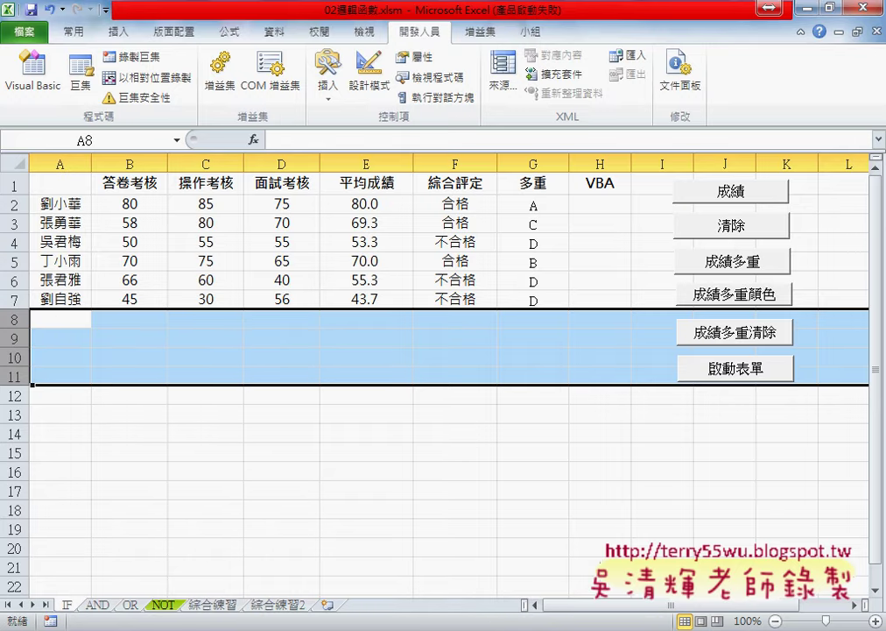
key("alt+F11")
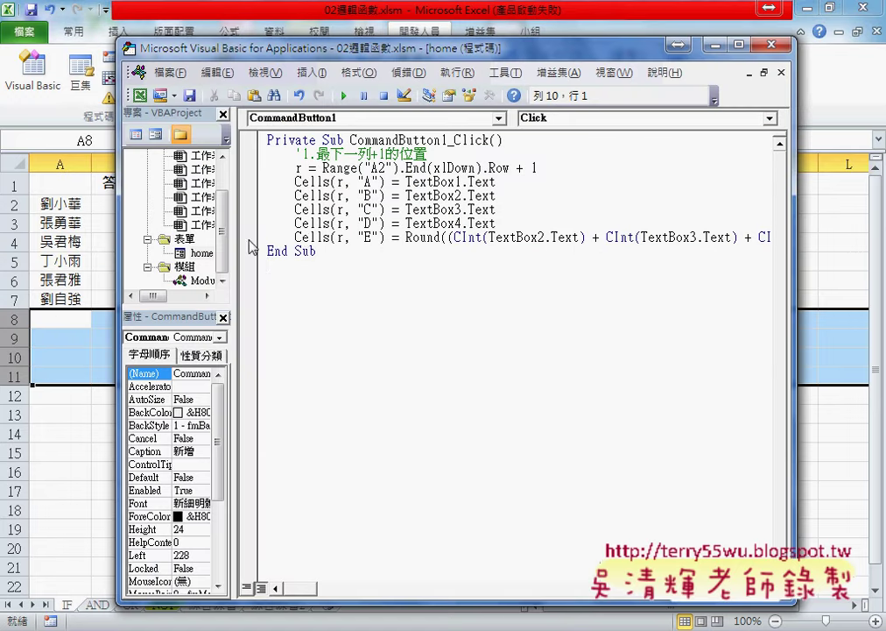
left_click(252, 236)
Run the form and submit student XXX with scores 50, 50 and 60.
left_click(343, 95)
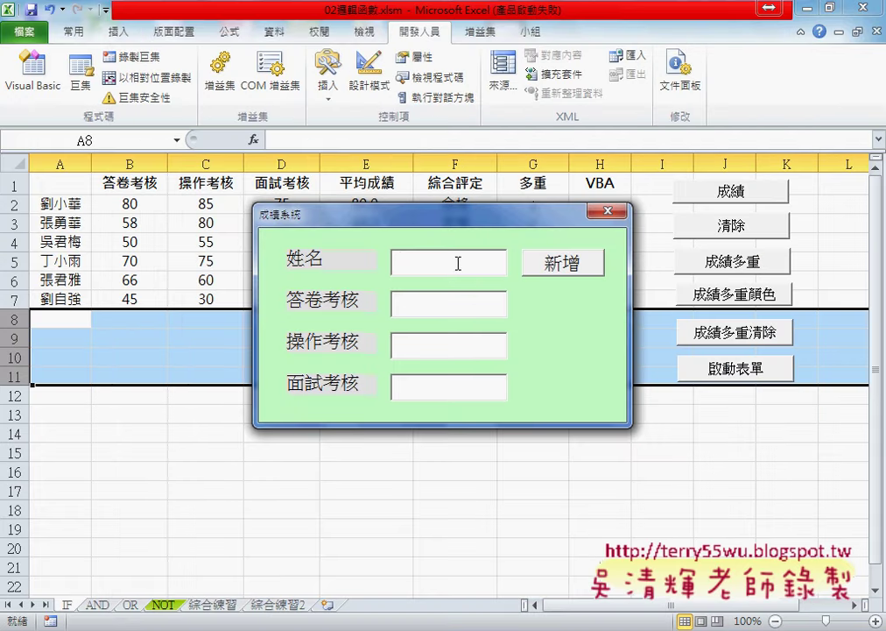
type("XXX")
type("50")
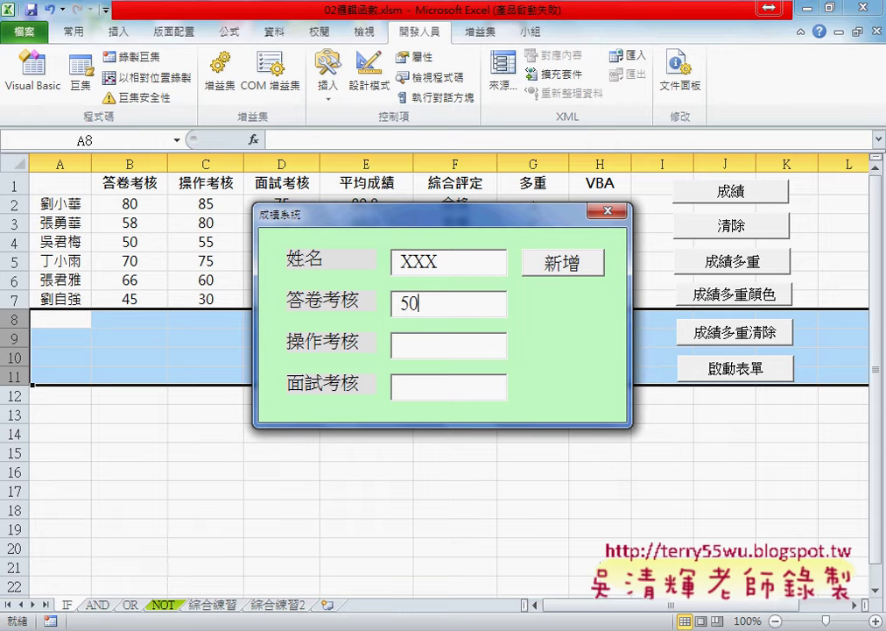
key("Tab")
type("50")
key("Tab")
type("6")
type("0")
key("Tab")
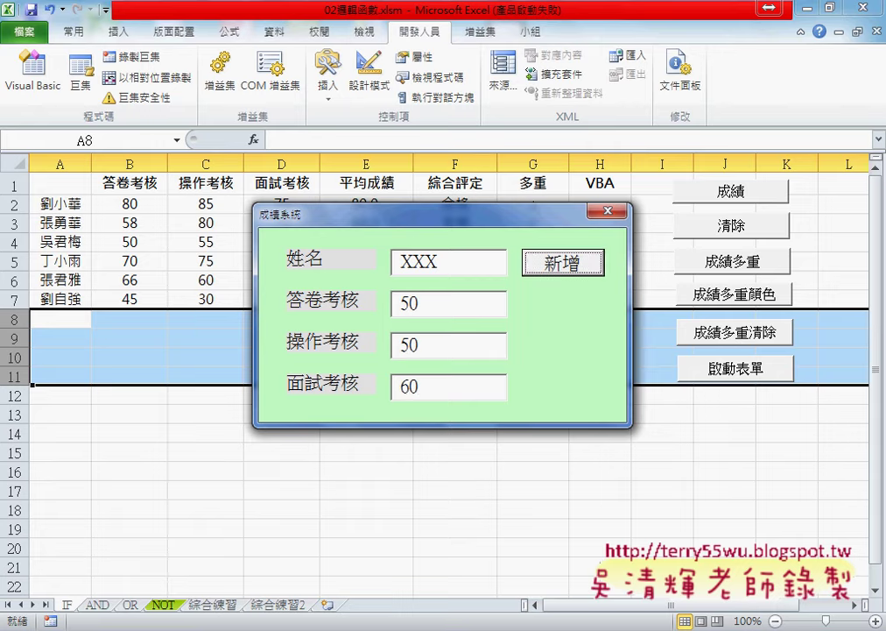
key("Return")
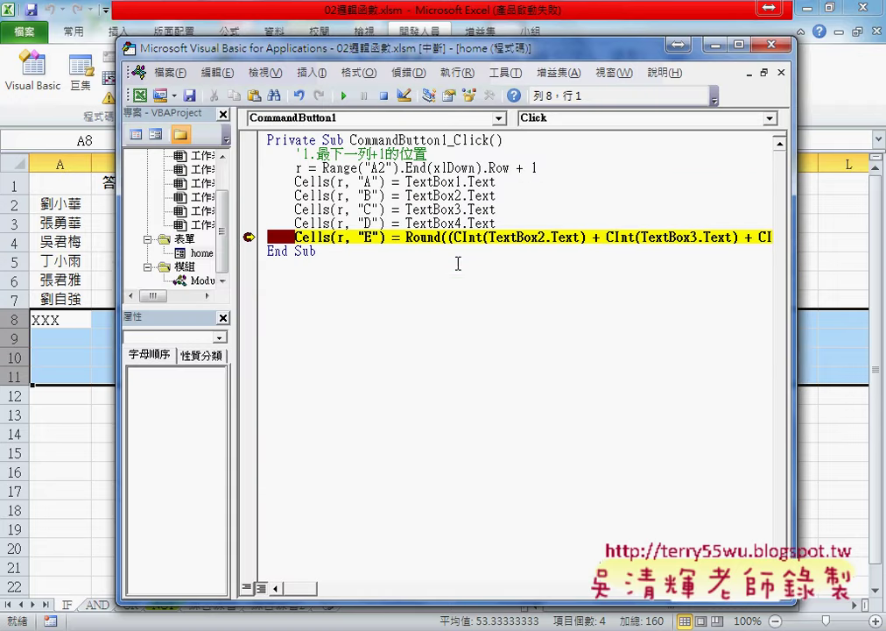
Inspect the CInt score values on the paused average line and step past it.
mouse_move(120, 225)
left_mouse_down()
mouse_move(366, 273)
mouse_move(76, 277)
left_mouse_up()
mouse_move(470, 237)
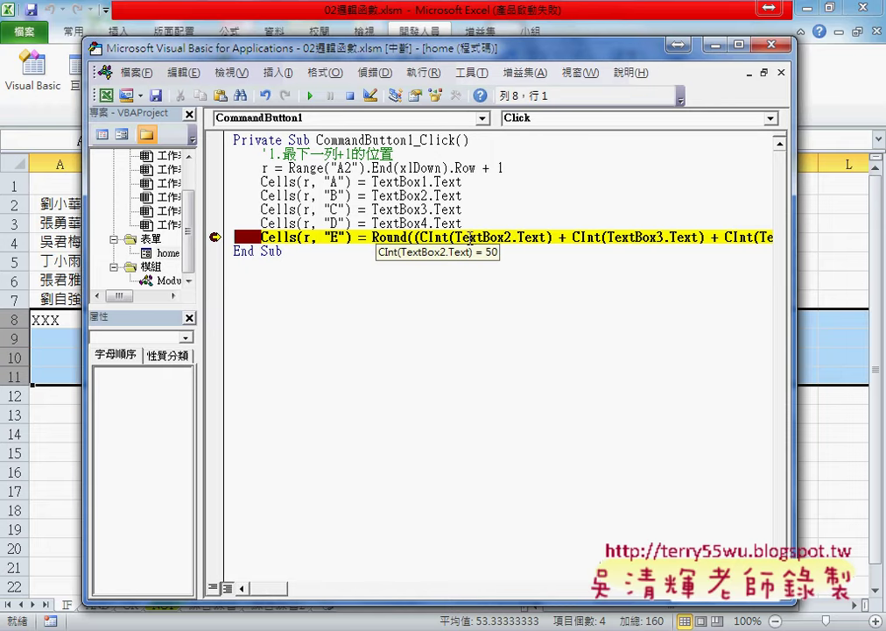
mouse_move(412, 198)
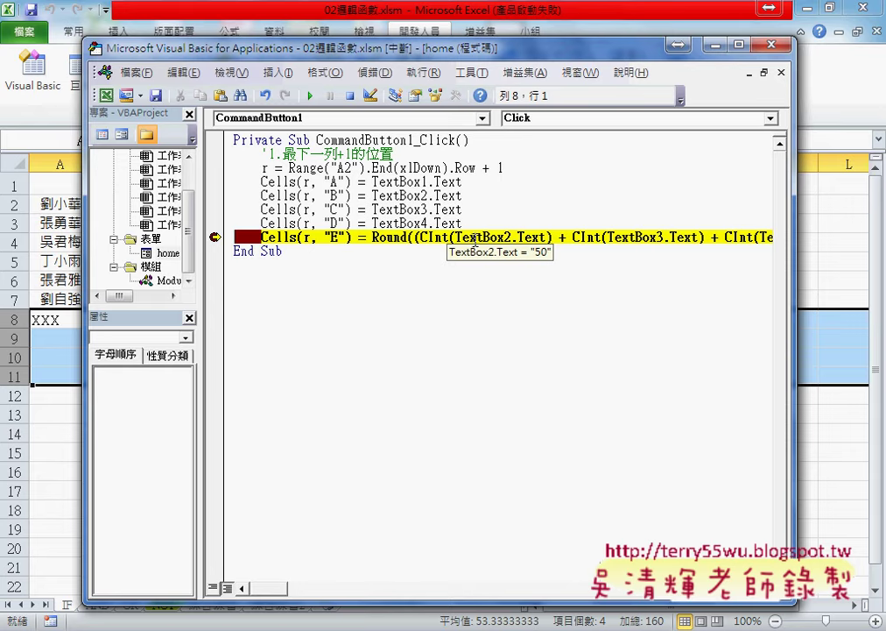
left_click(441, 237)
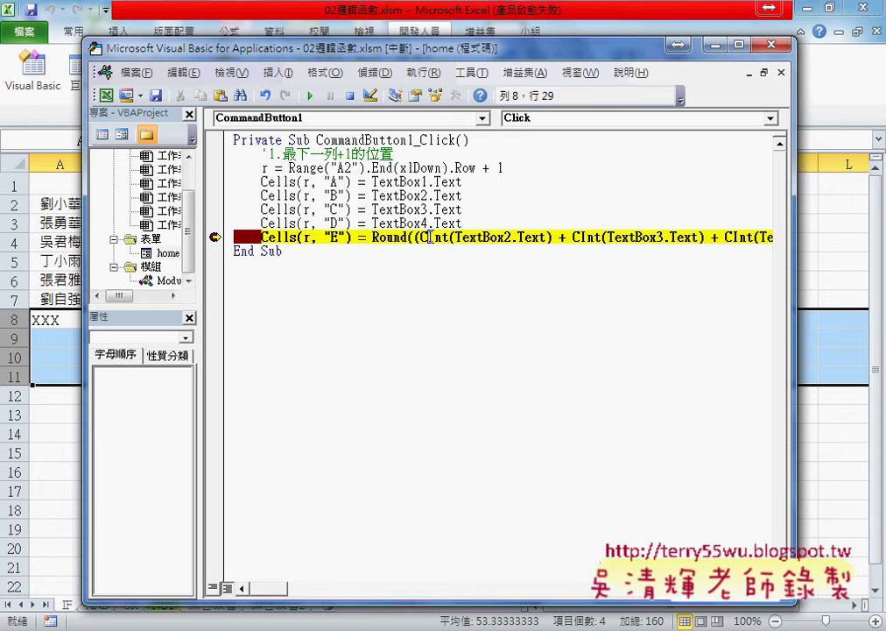
mouse_move(442, 236)
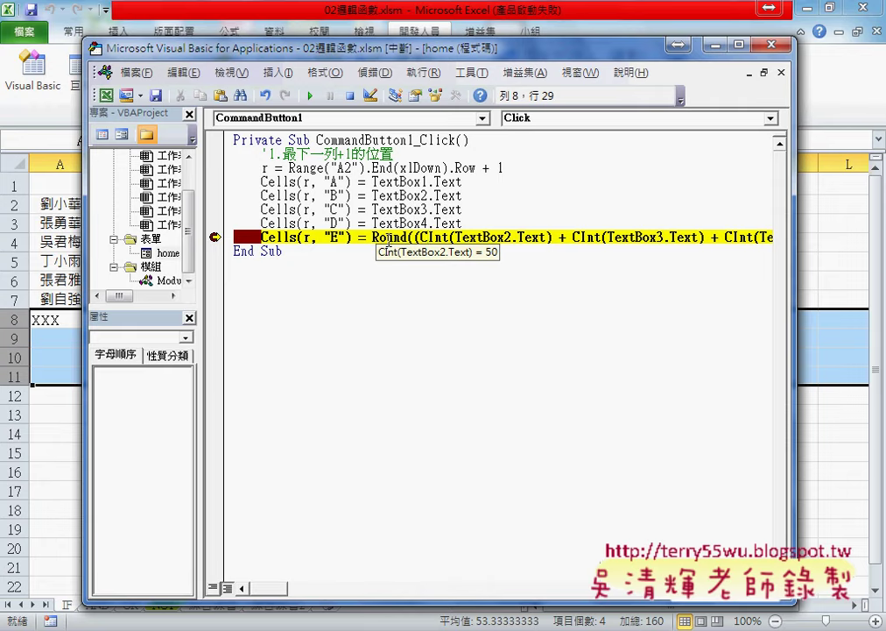
key("F8")
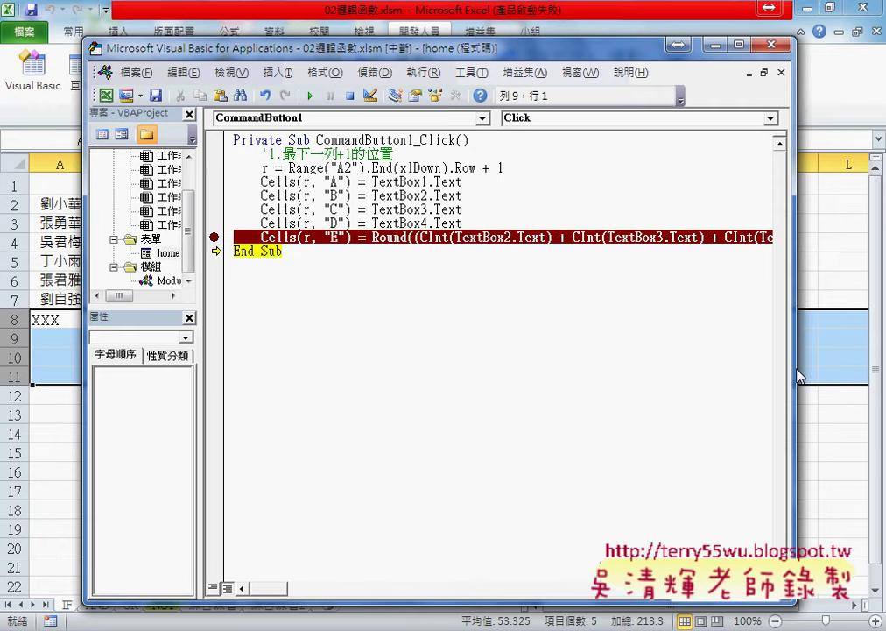
Continue the run, confirm row 8 shows the 53.3 average, and return to the editor.
left_click(310, 95)
left_click_drag(487, 215, 622, 389)
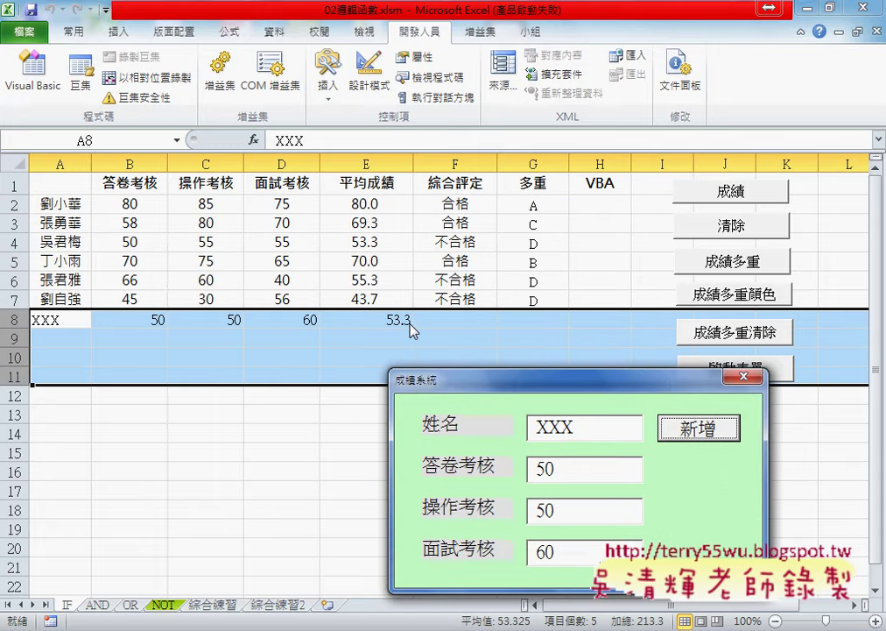
left_click_drag(473, 388, 348, 377)
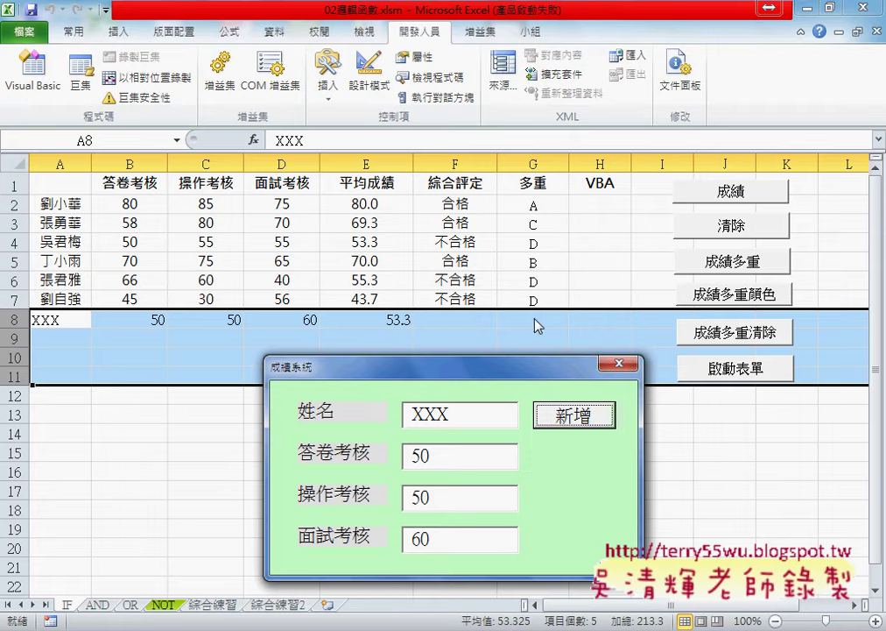
key("alt+F11")
Add a new Cells(r, "F") line below the rounded-average line in the 新增 code.
left_click(521, 177)
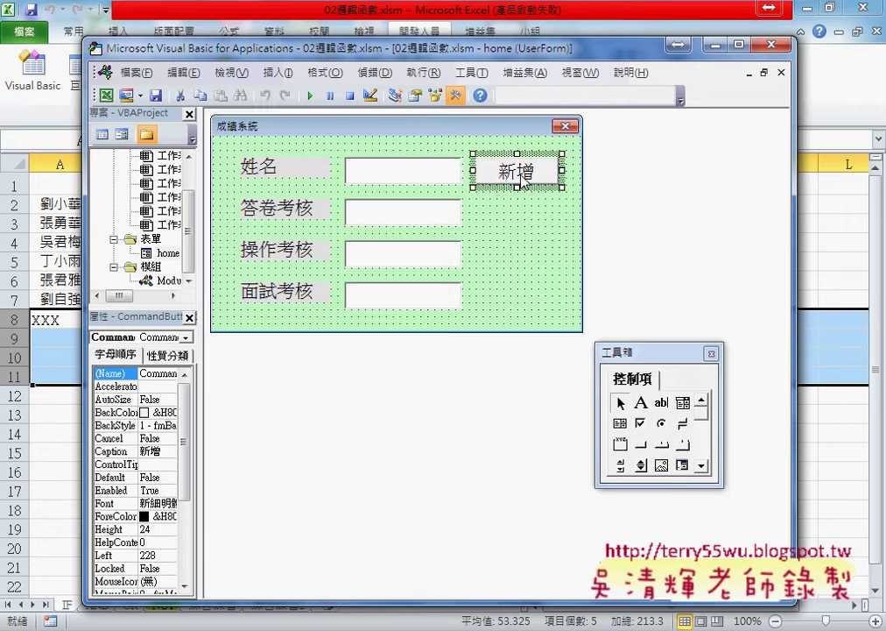
double_click(521, 175)
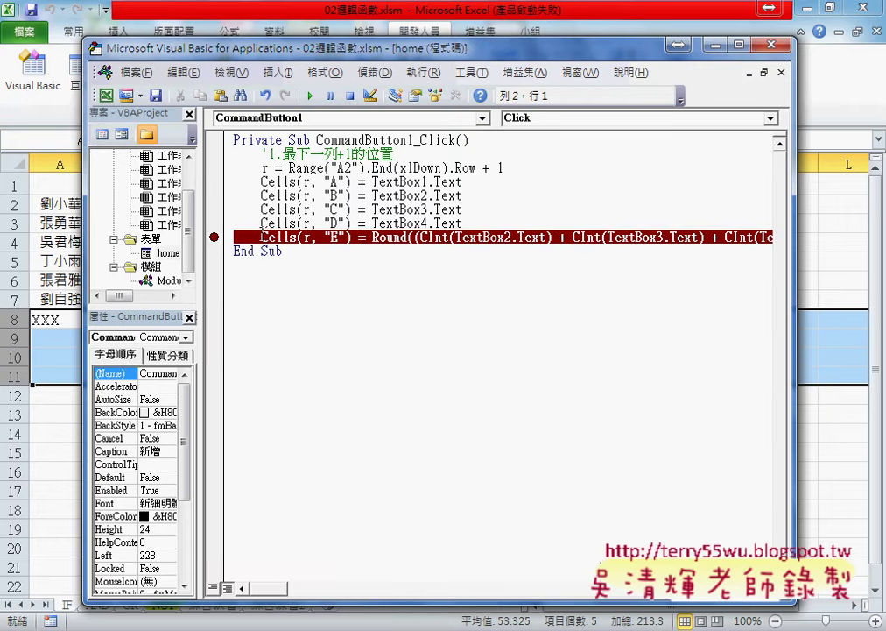
left_click_drag(261, 235, 351, 237)
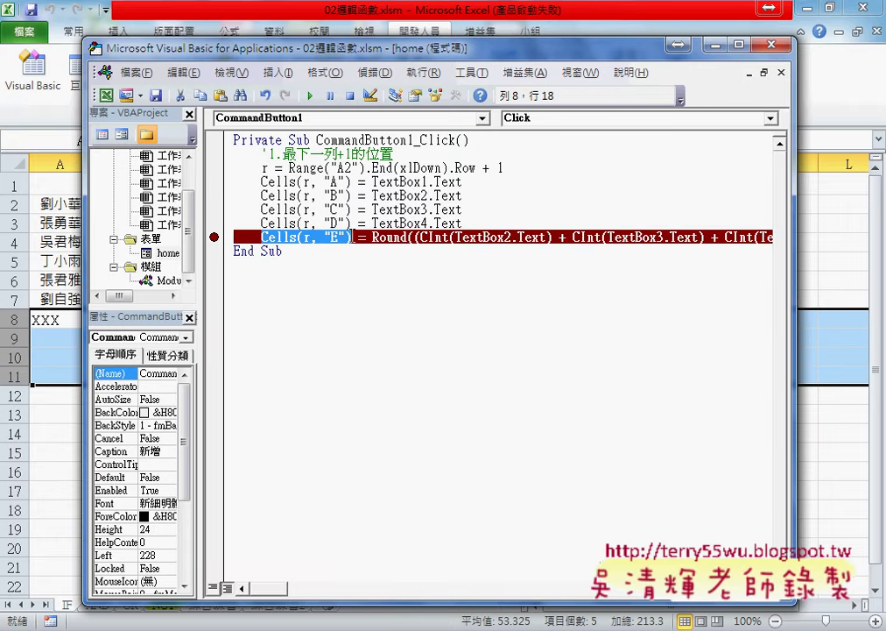
key("ctrl+c")
key("End")
key("Return")
key("ctrl+v")
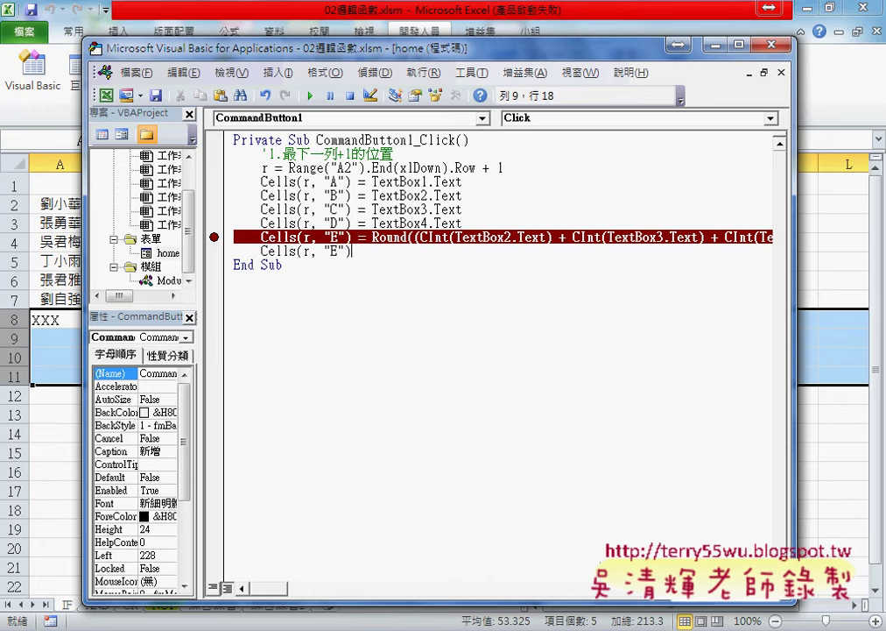
key("Left")
key("Left")
type("F")
Copy the 成績函數 function name from Module1 and return to the 新增 click code.
double_click(175, 323)
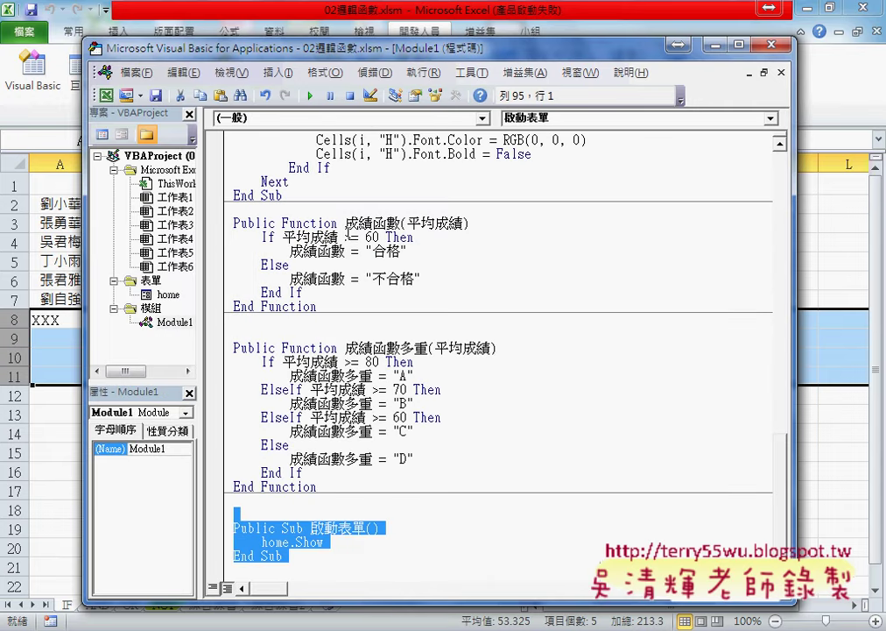
double_click(372, 223)
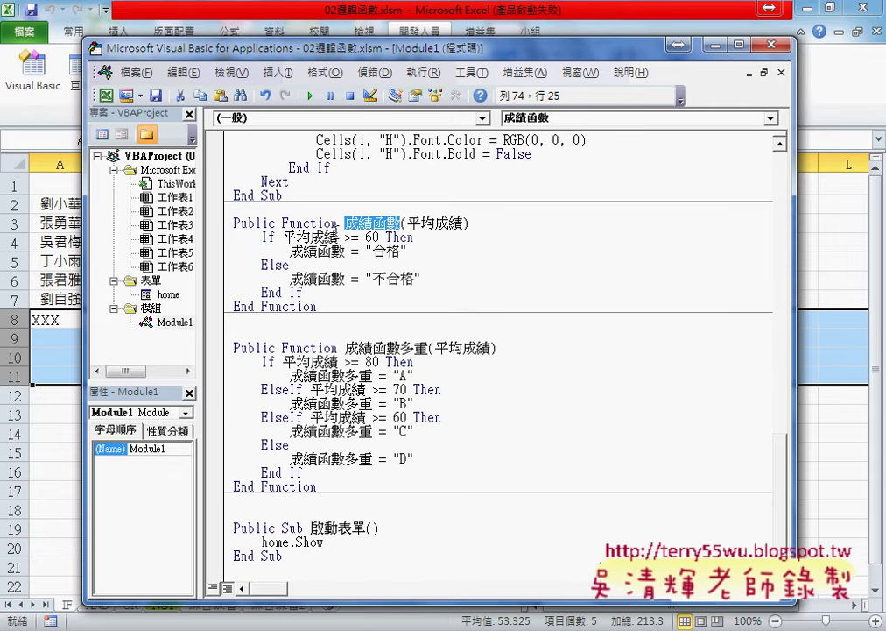
right_click(389, 226)
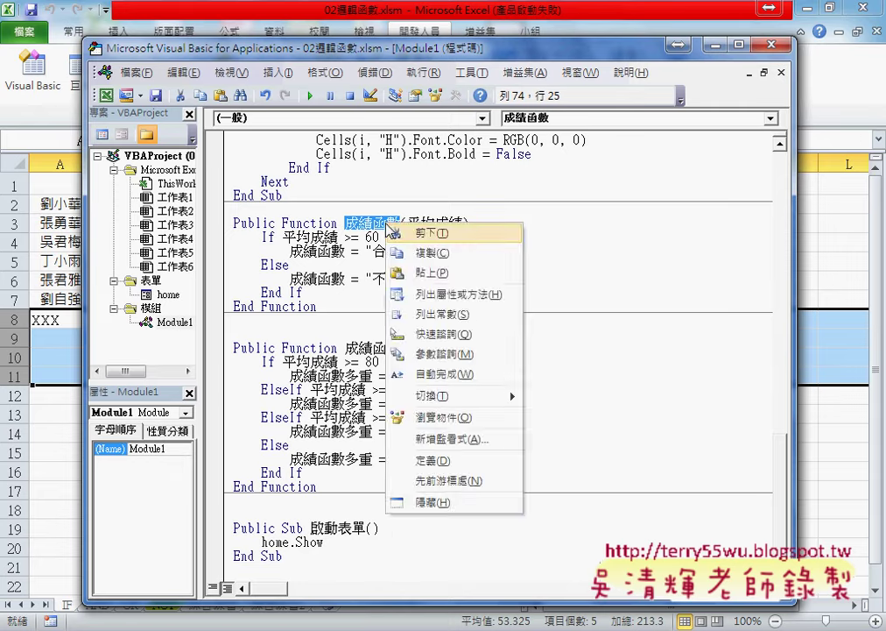
key("Escape")
double_click(168, 295)
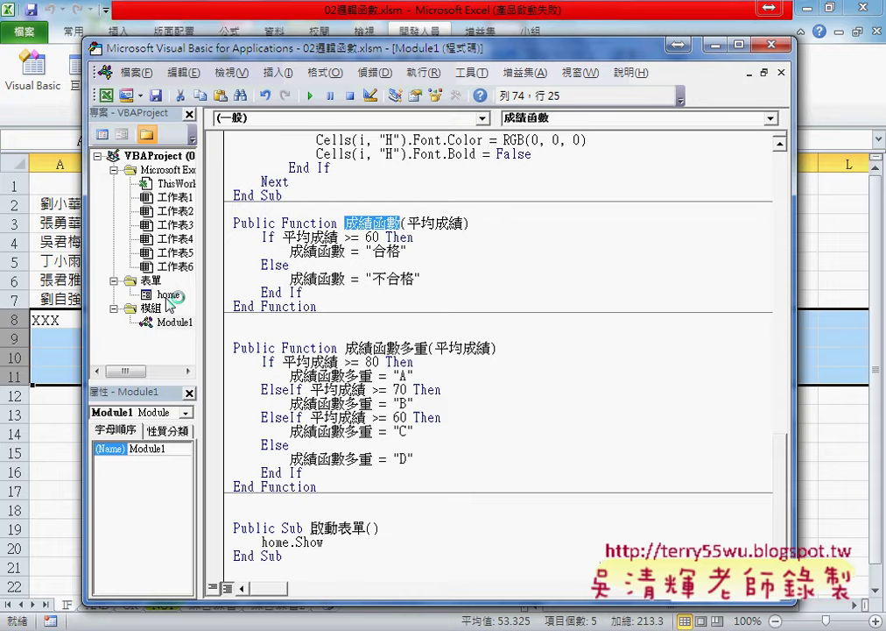
left_click(515, 167)
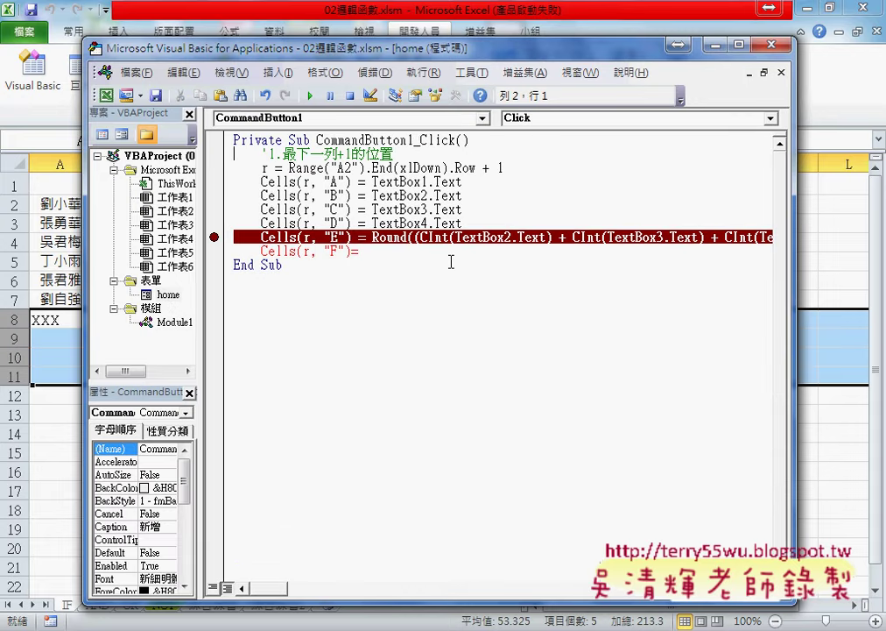
Paste 成績函數( after the equals sign on the column F line.
left_click(397, 252)
key("ctrl+v")
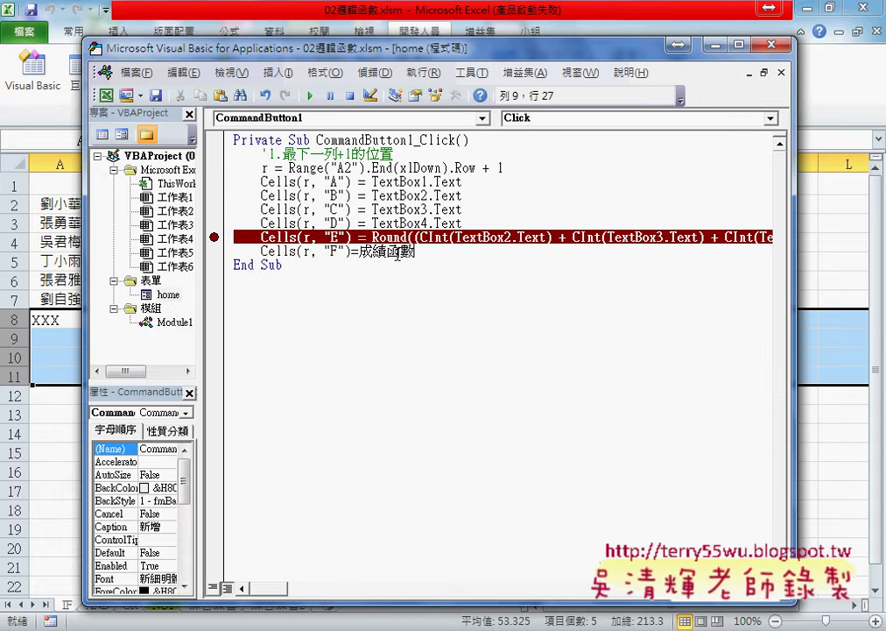
type("(")
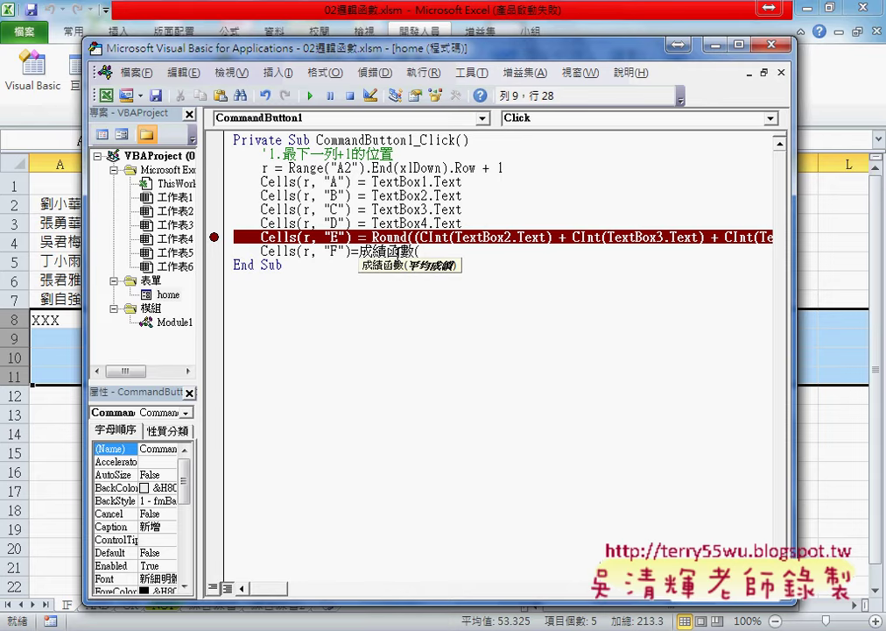
left_click(277, 186)
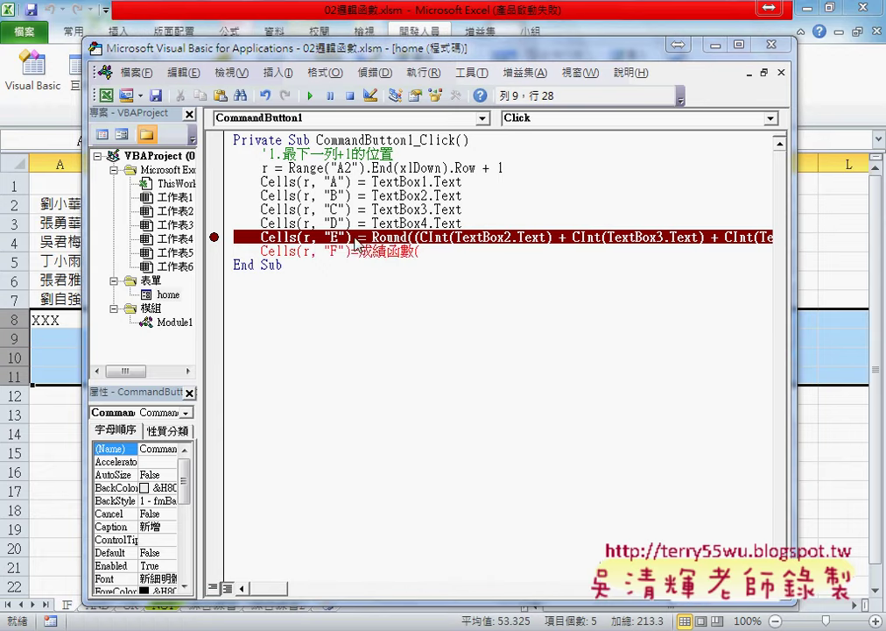
left_click(414, 391)
Pass Cells(r, "E") as the argument, completing Cells(r, "F") = 成績函數(Cells(r, "E")).
left_click_drag(351, 238, 263, 238)
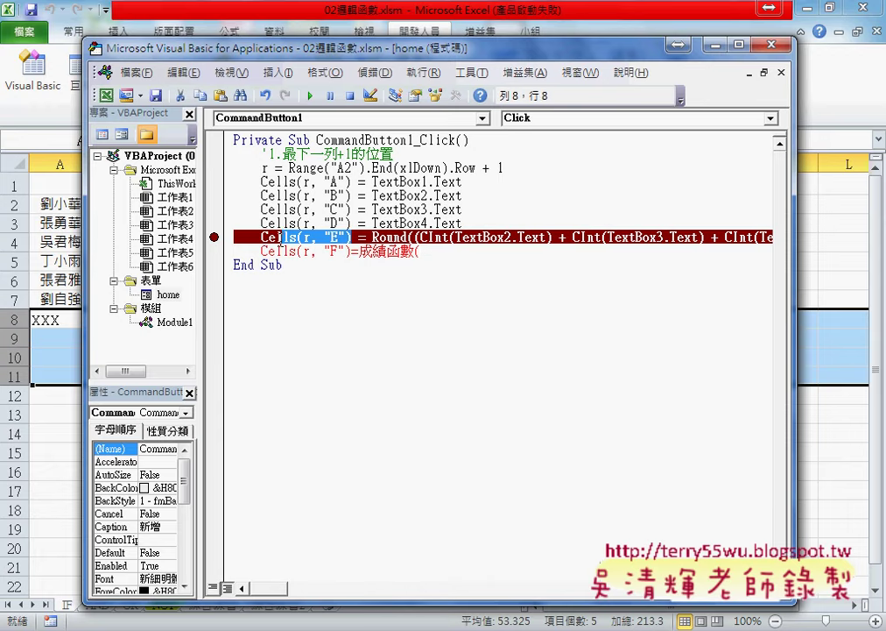
key("ctrl+c")
left_click(427, 252)
key("ctrl+v")
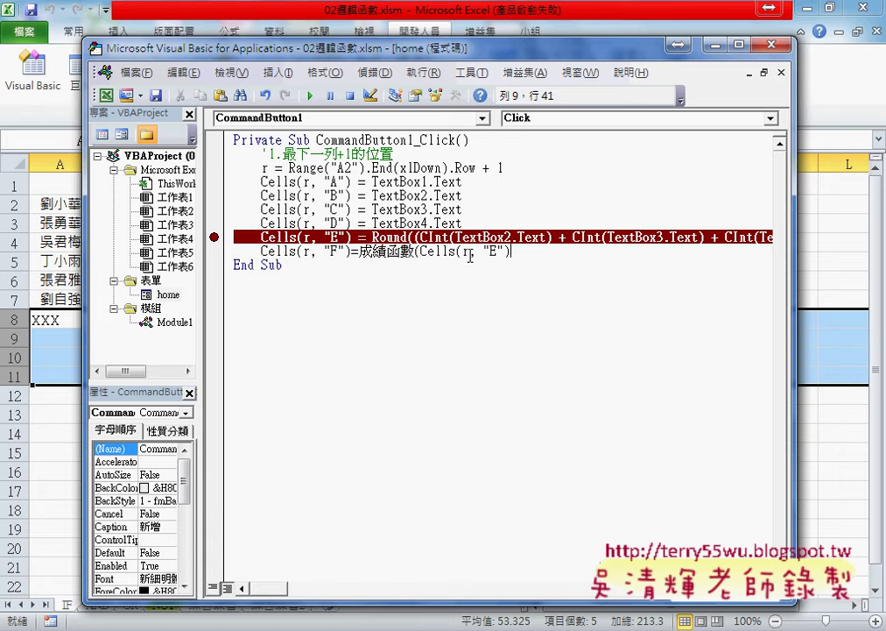
type(")")
left_click(567, 346)
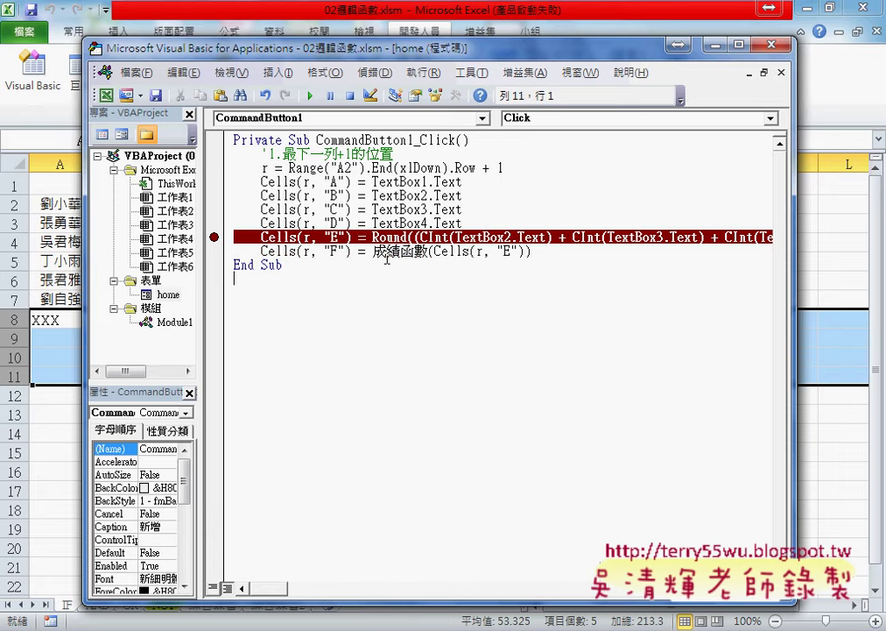
left_click_drag(373, 252, 428, 252)
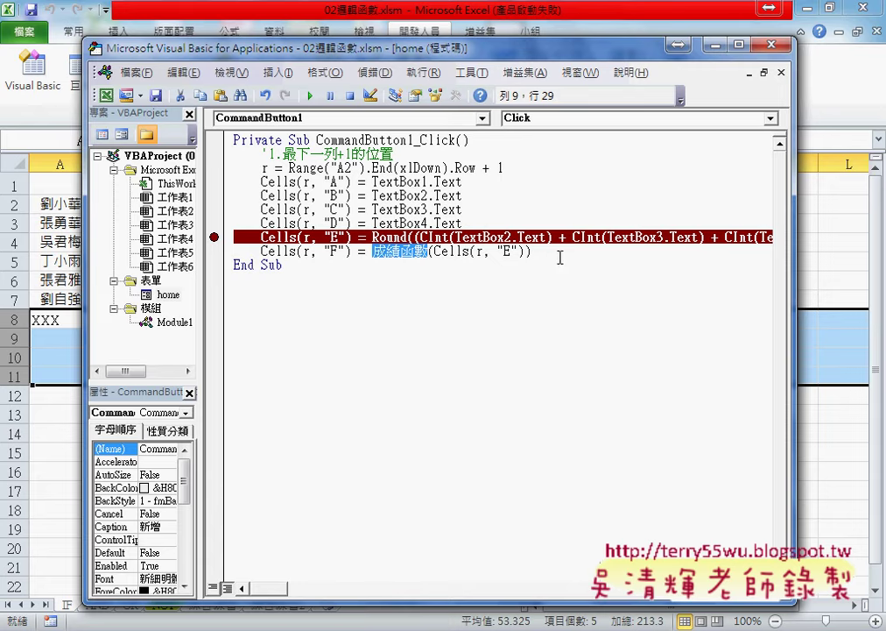
left_click_drag(358, 252, 261, 252)
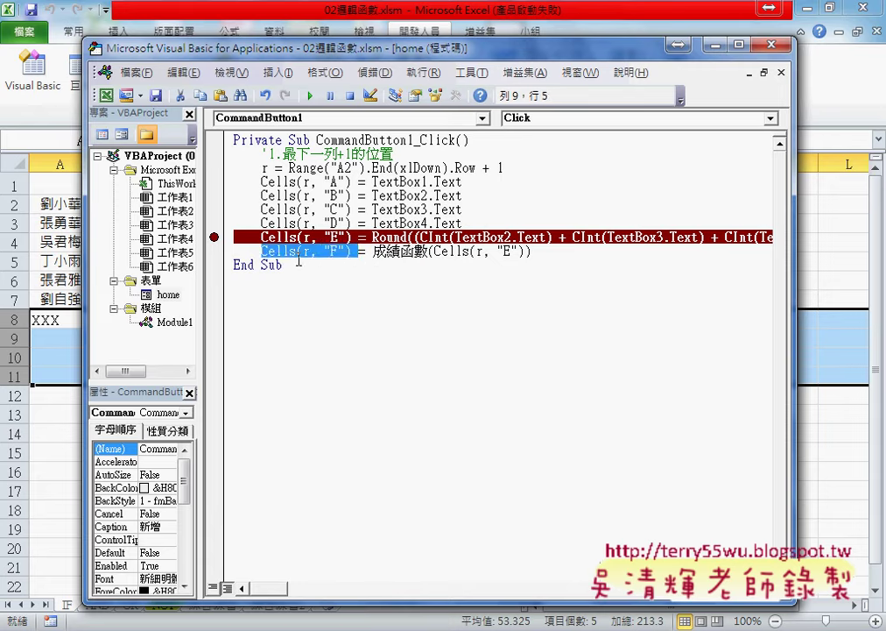
Add a line below the F line: Cells(r, "F") = 成績函數多重(Cells(r, "E")).
key("ctrl+c")
left_click(573, 251)
key("Return")
key("ctrl+v")
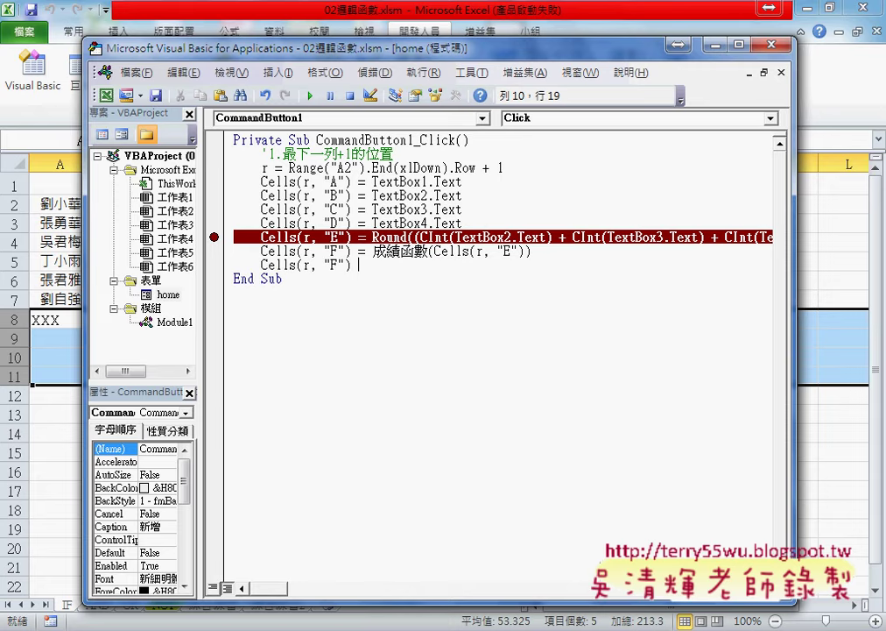
type("=")
left_click(373, 256)
key("Return")
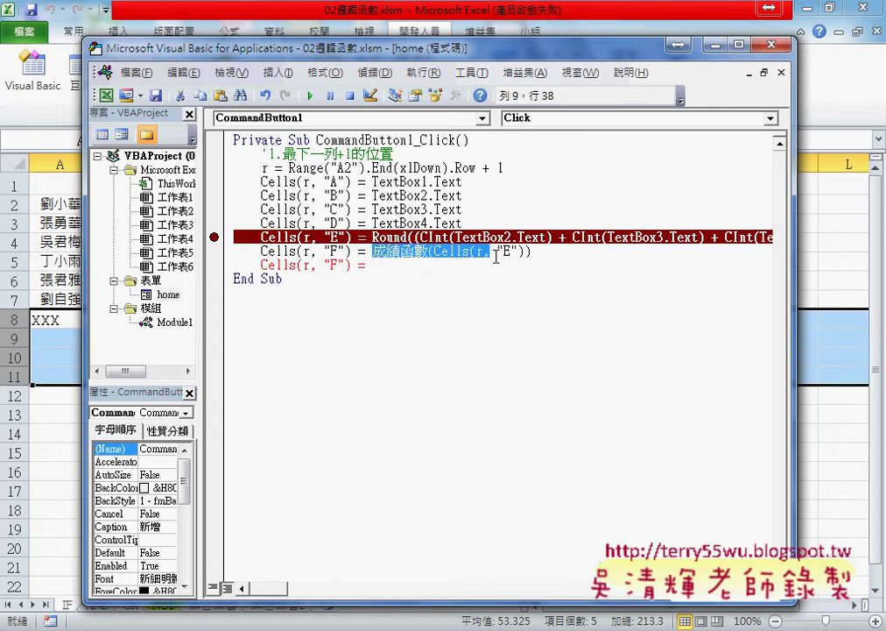
mouse_move(373, 251)
left_mouse_down()
mouse_move(531, 252)
mouse_move(468, 265)
left_mouse_up()
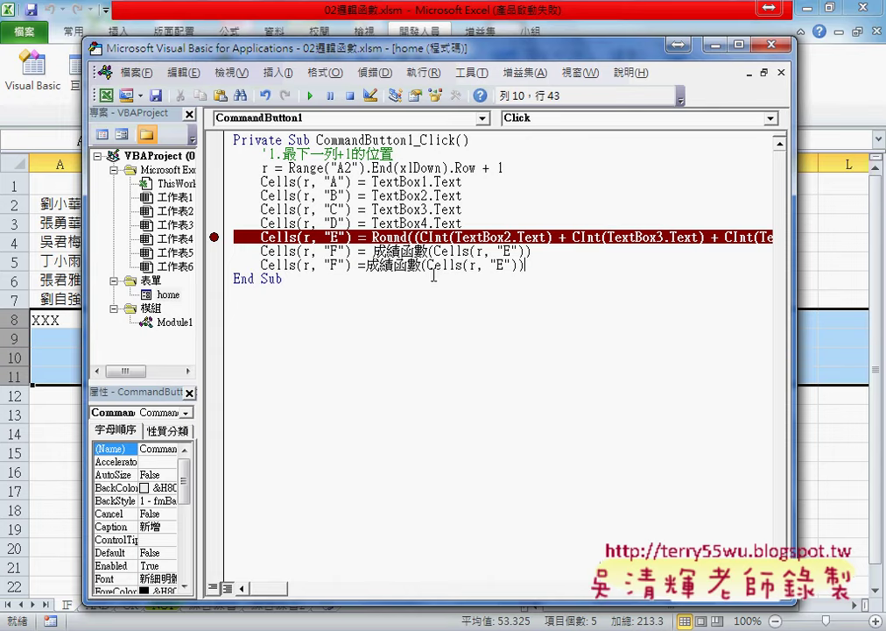
left_click(429, 266)
type("多")
type("重")
key("Return")
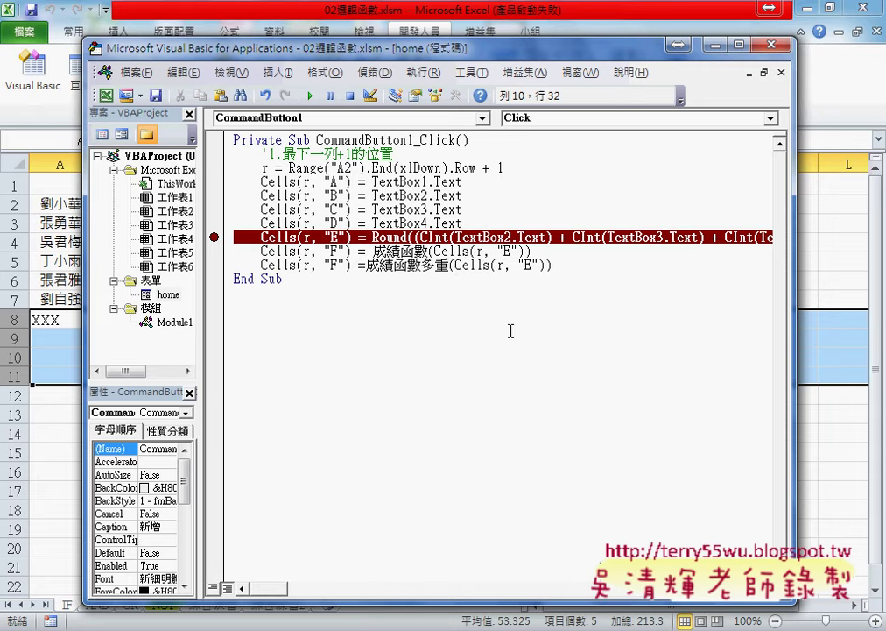
left_click(513, 297)
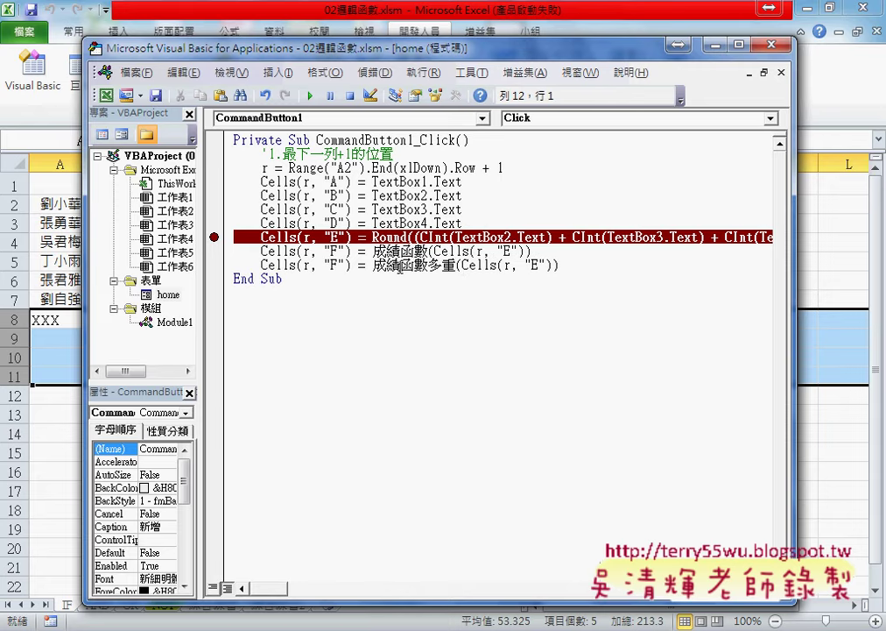
Jump to the 成績函數多重 definition with Shift+F2 to confirm the function exists.
left_click(400, 250)
key("shift+F2")
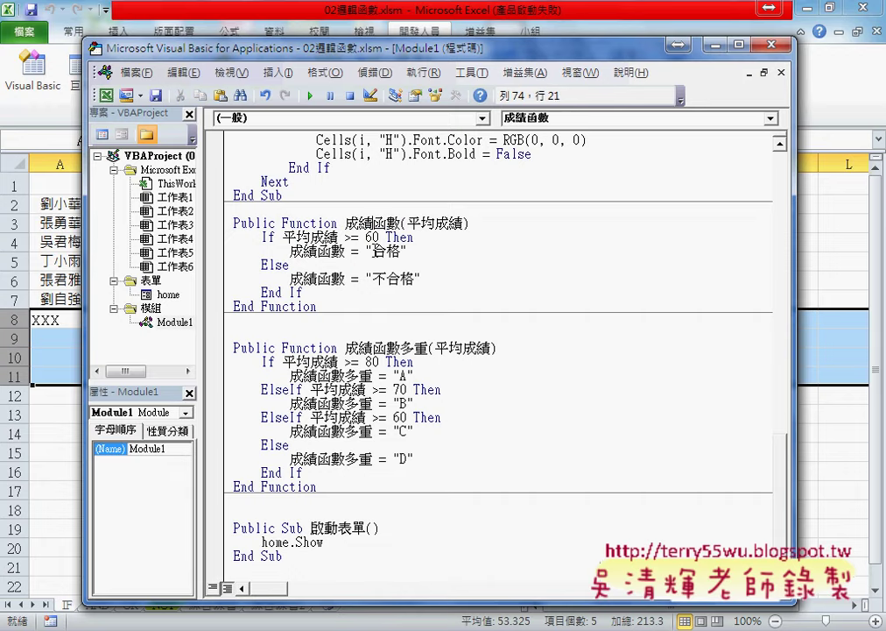
left_click(397, 348)
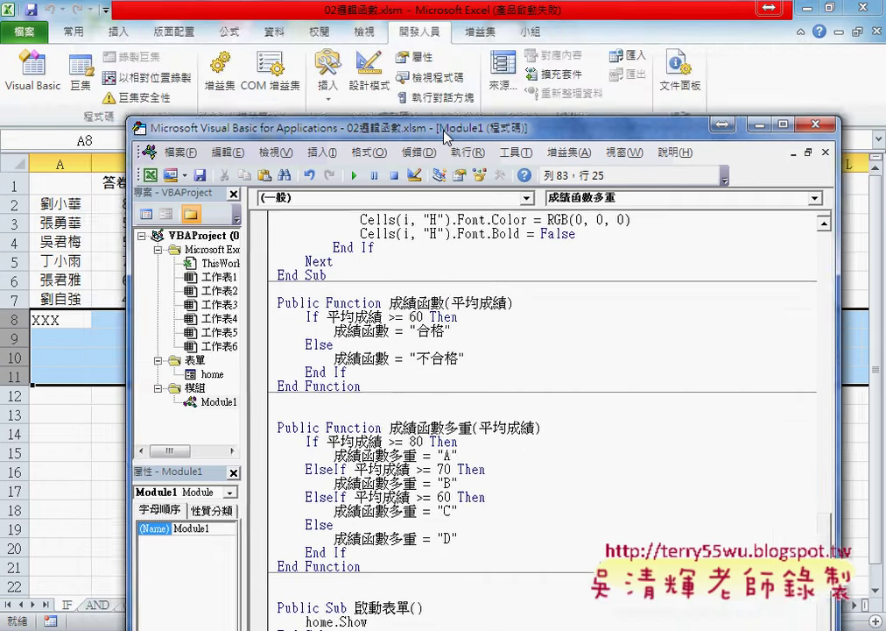
left_click_drag(401, 53, 458, 164)
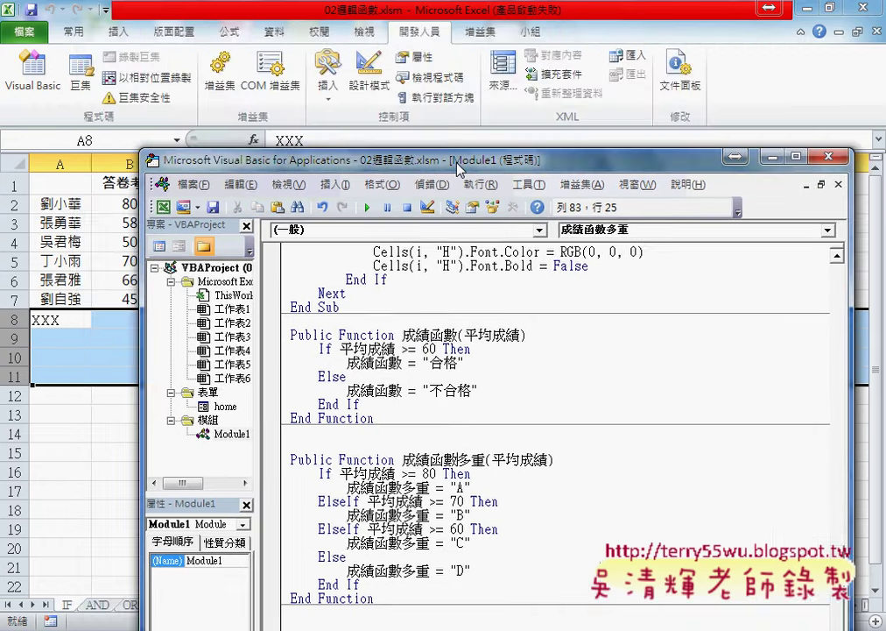
left_click_drag(274, 162, 254, 46)
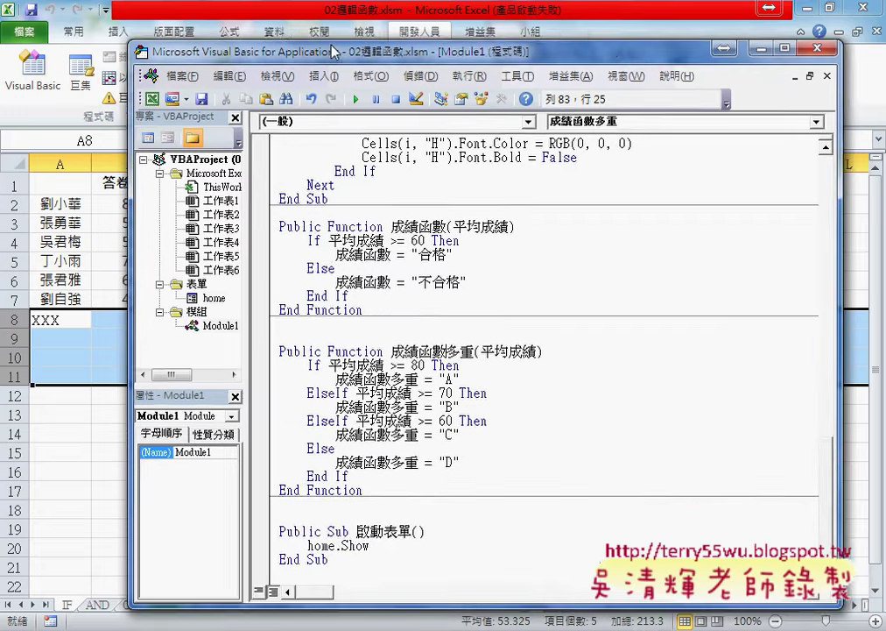
Remove the breakpoint from the average line in the 新增 click code and return to Excel.
left_click(211, 291)
double_click(210, 291)
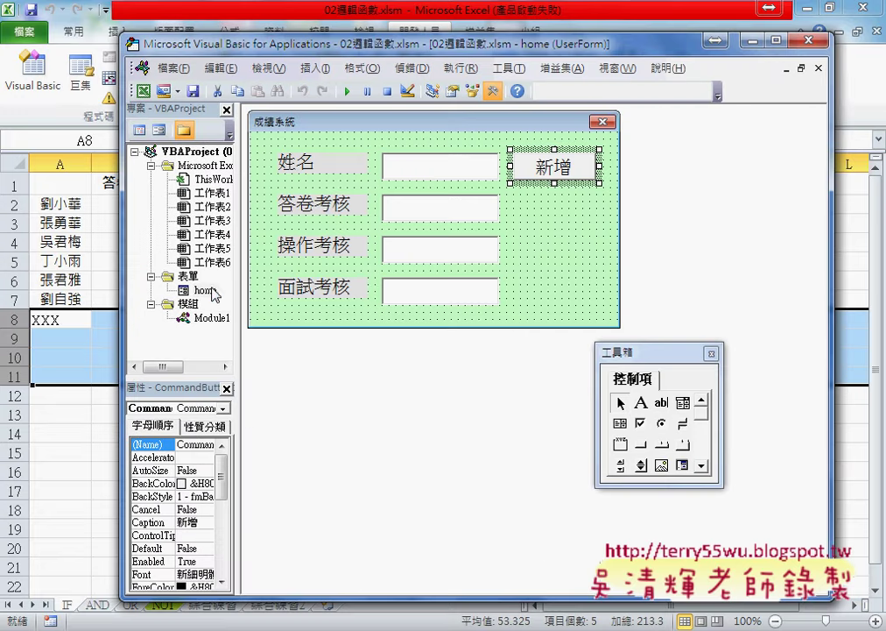
double_click(557, 174)
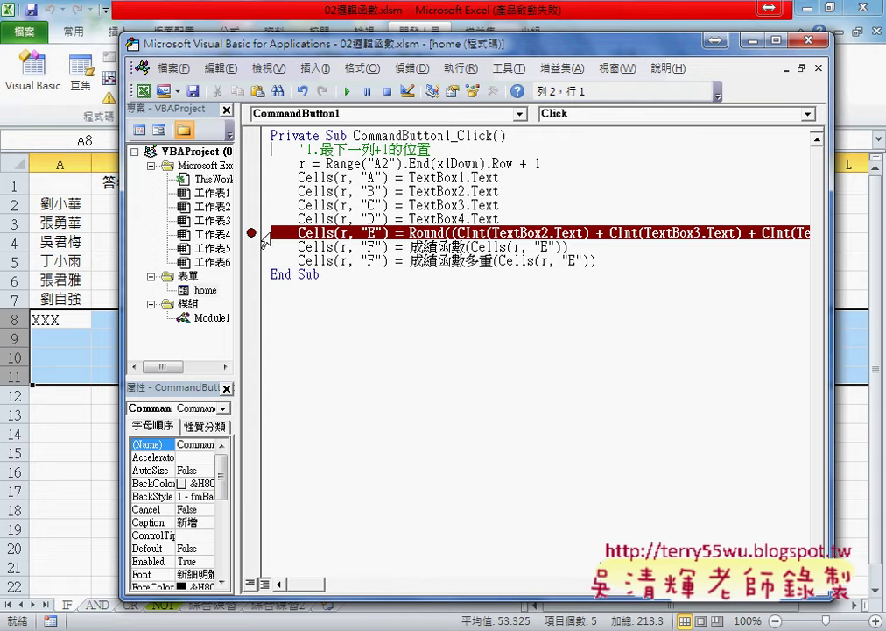
left_click(252, 232)
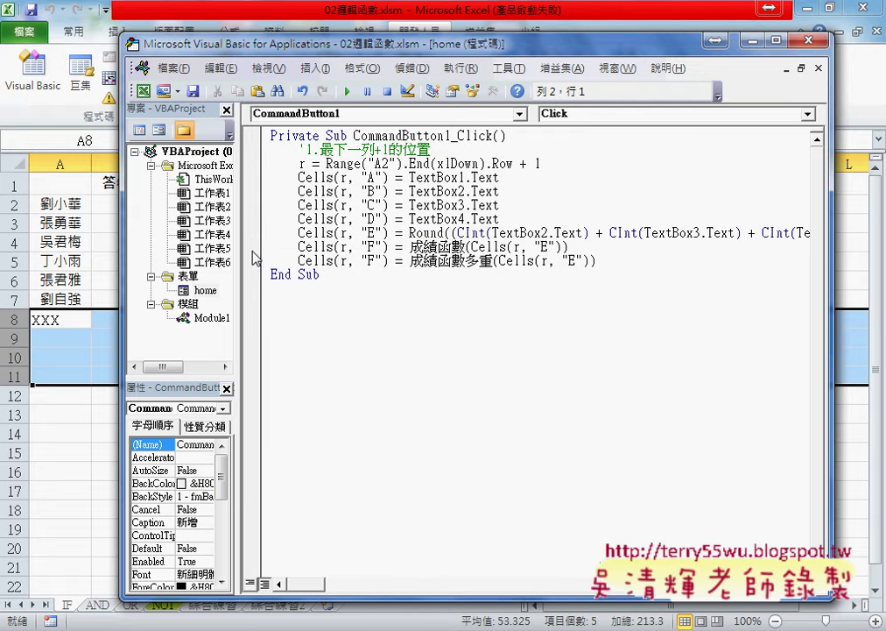
left_click(582, 9)
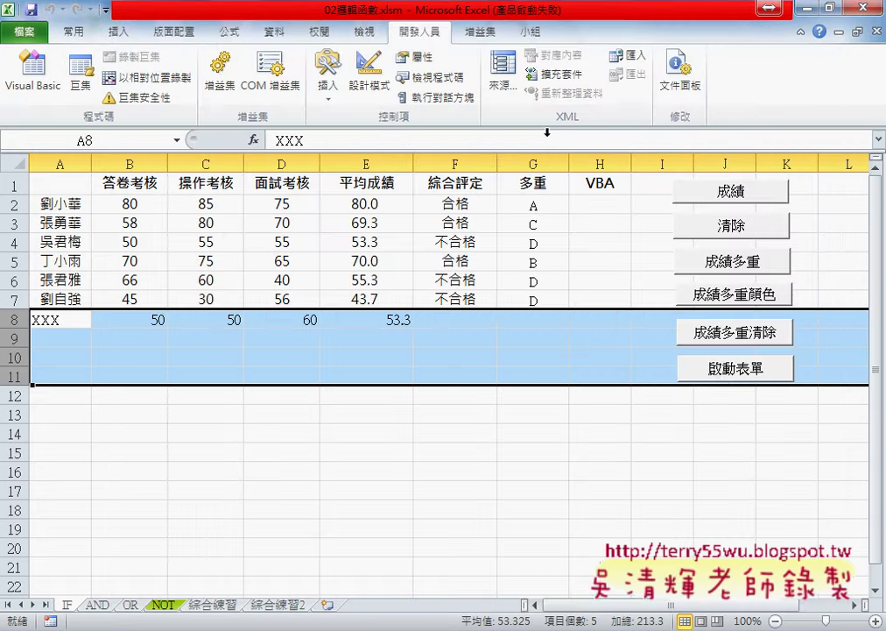
Launch the 成績系統 form and enter name YYY with 答卷考核 score 50.
left_click(734, 375)
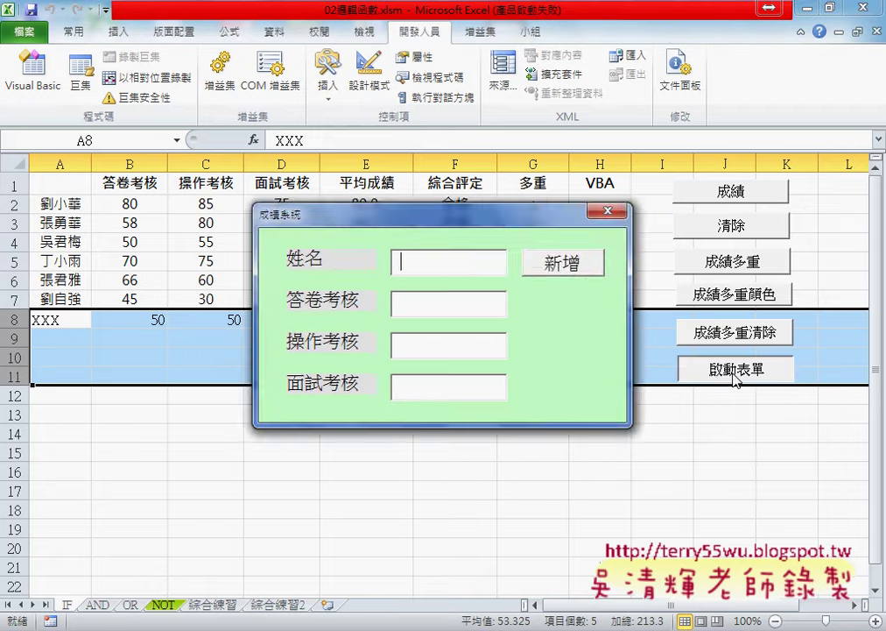
left_click_drag(504, 219, 693, 158)
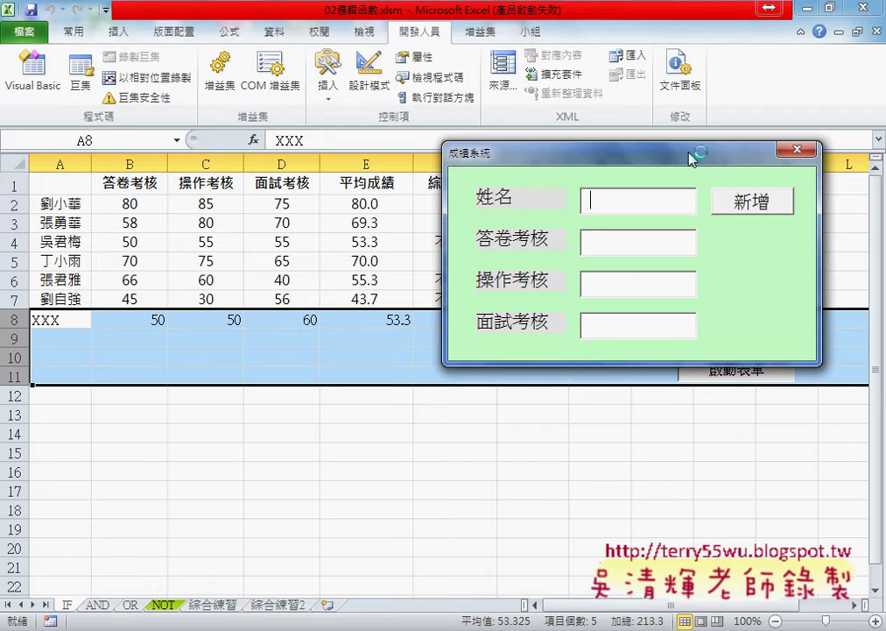
type("YYY")
key("Tab")
type("5060")
key("BackSpace")
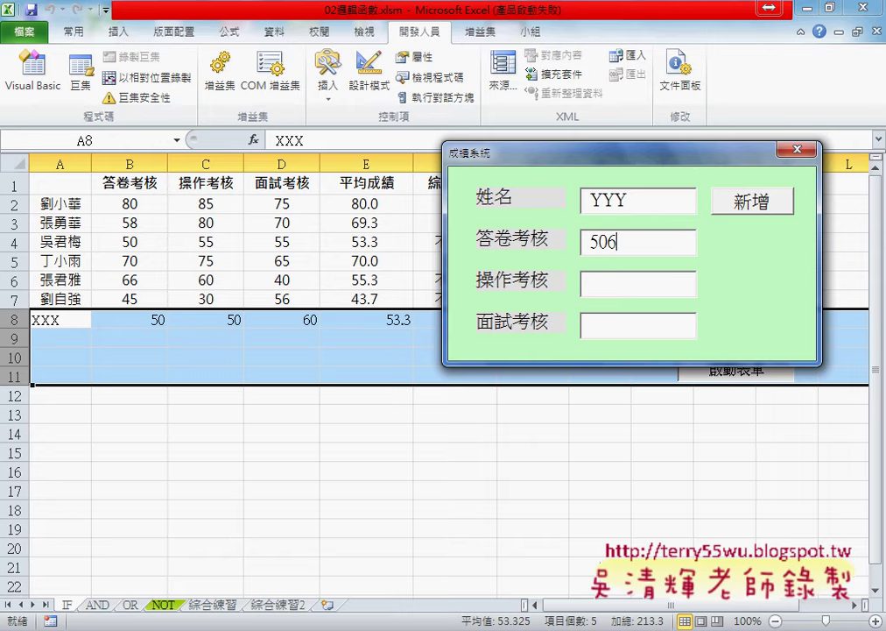
key("BackSpace")
Enter 操作考核 40 and 面試考核 50, add YYY as row 9, then close the form.
key("Tab")
type("40")
key("Tab")
type("50")
key("Tab")
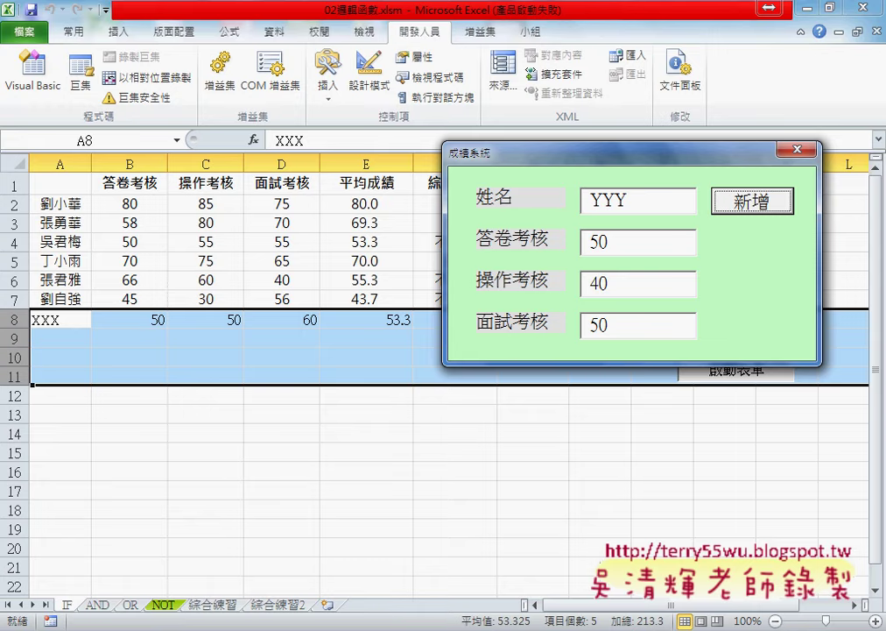
key("Return")
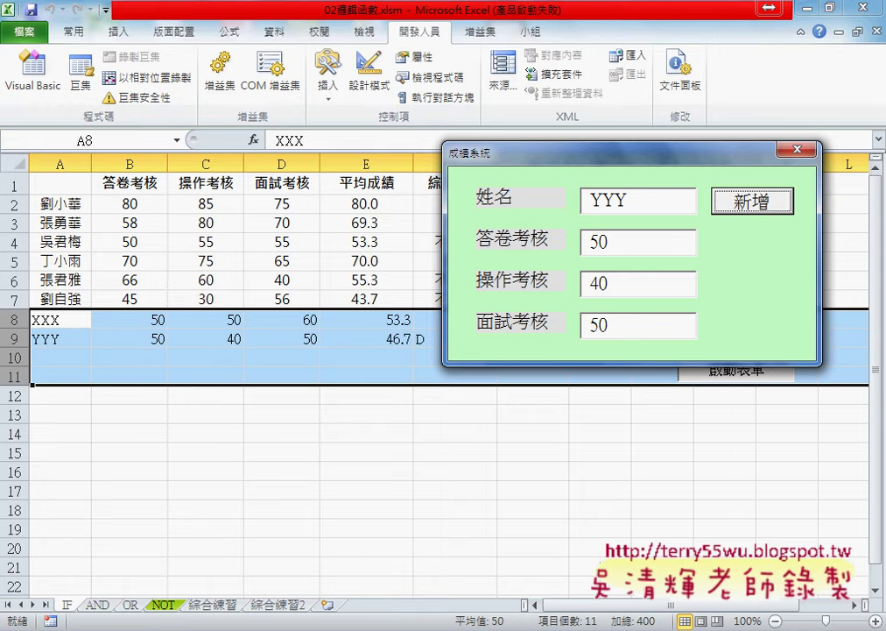
left_click_drag(724, 163, 756, 391)
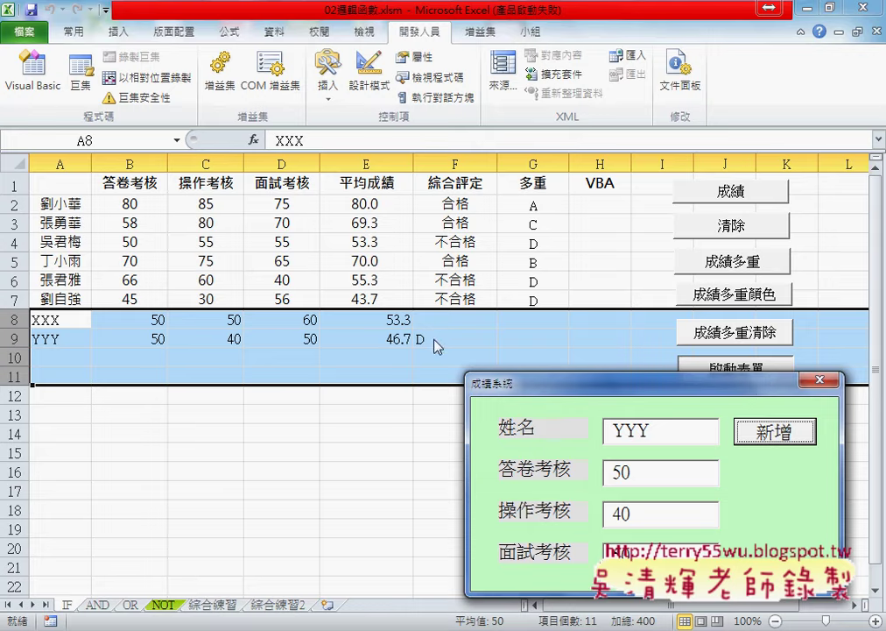
left_click(820, 380)
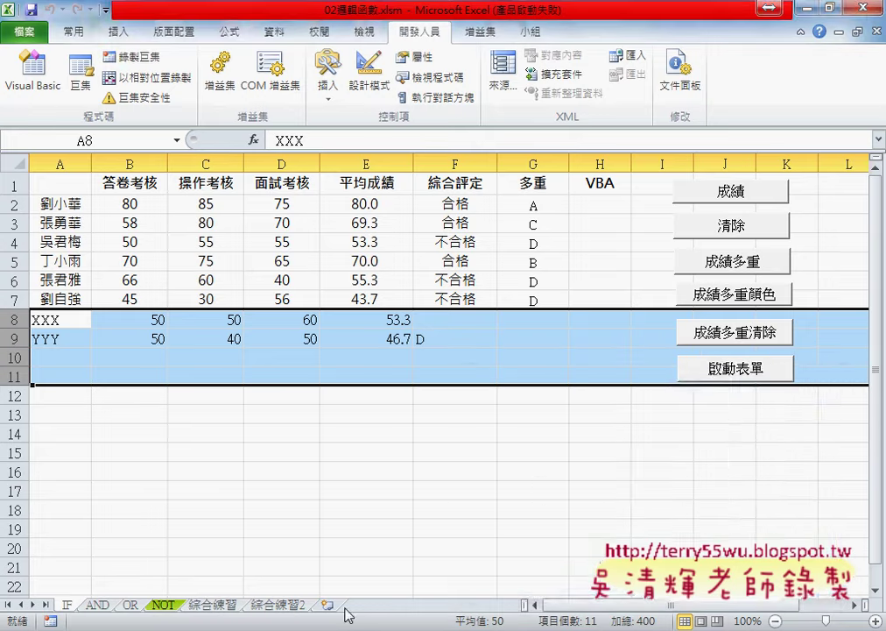
key("alt+F11")
Change the 成績函數多重 line's target from Cells(r, "F") to Cells(r, "G") and rerun the form.
double_click(529, 165)
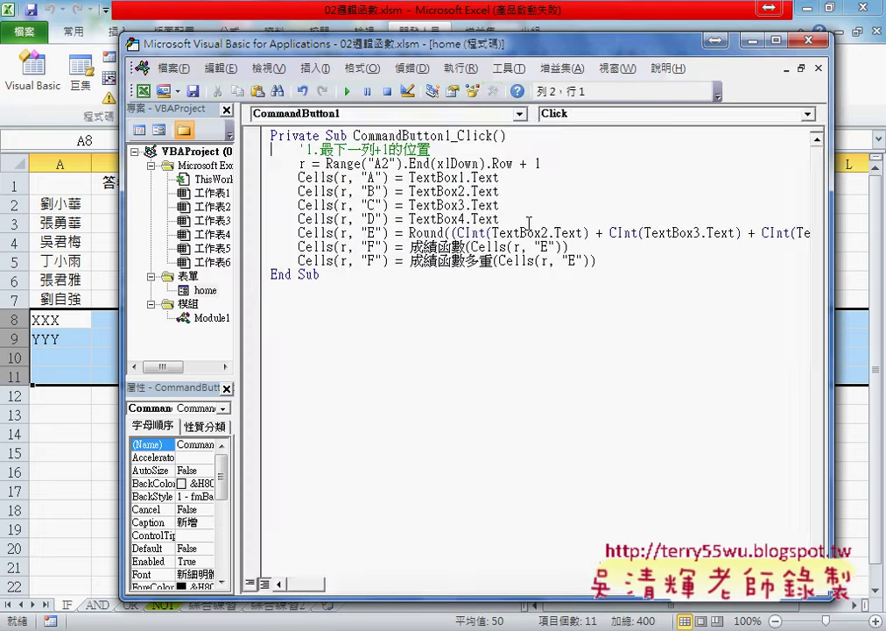
double_click(369, 260)
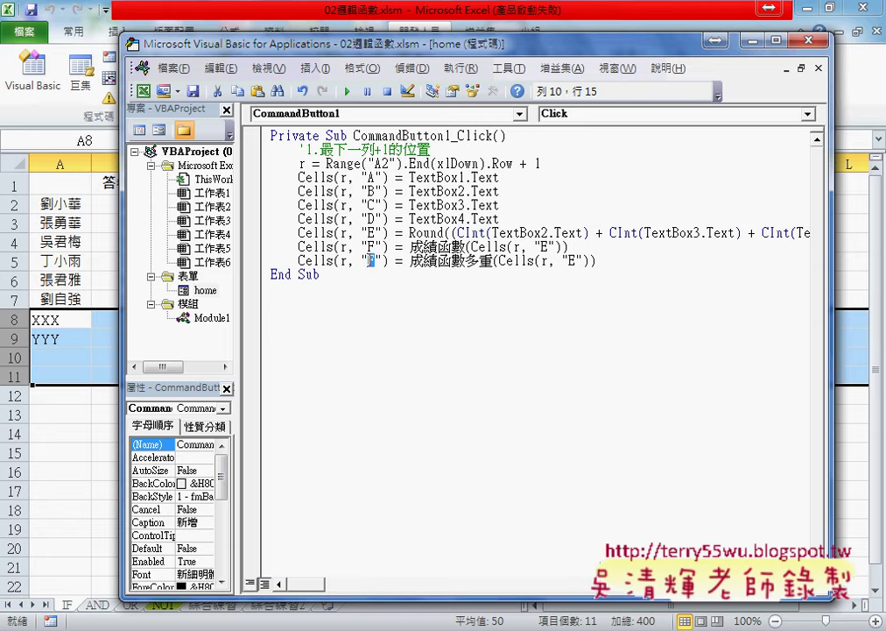
type("G")
left_click(348, 91)
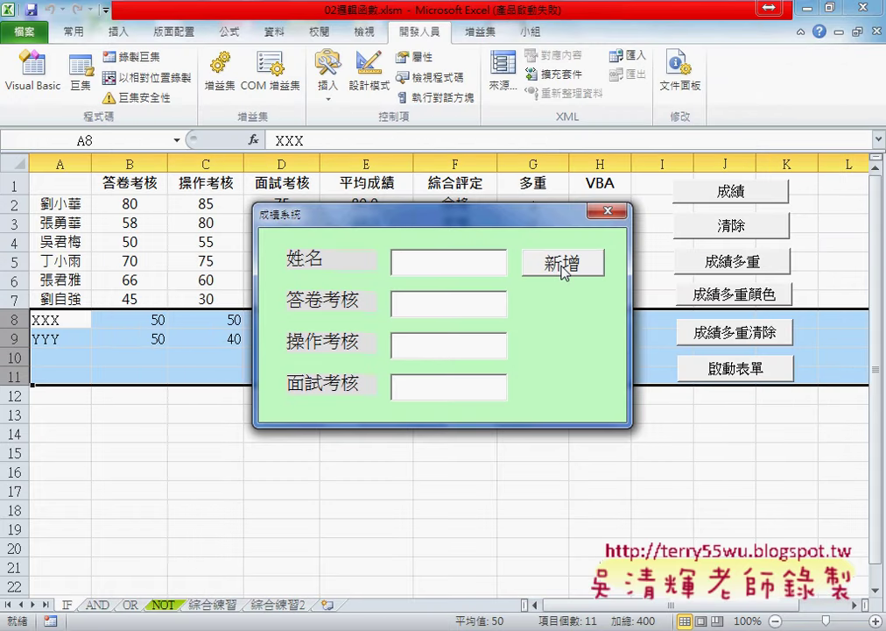
Add AAA with scores 50, 60, 50 as row 10, close the form, and select A10:G10.
type("AAA")
type("50")
type("60")
key("Tab")
type("50")
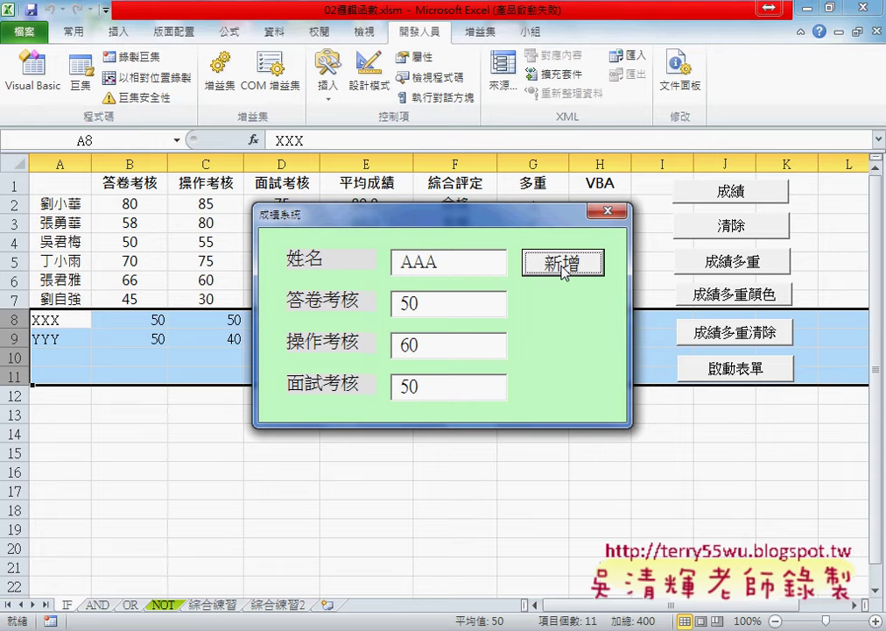
left_click(564, 263)
left_click_drag(557, 214, 562, 487)
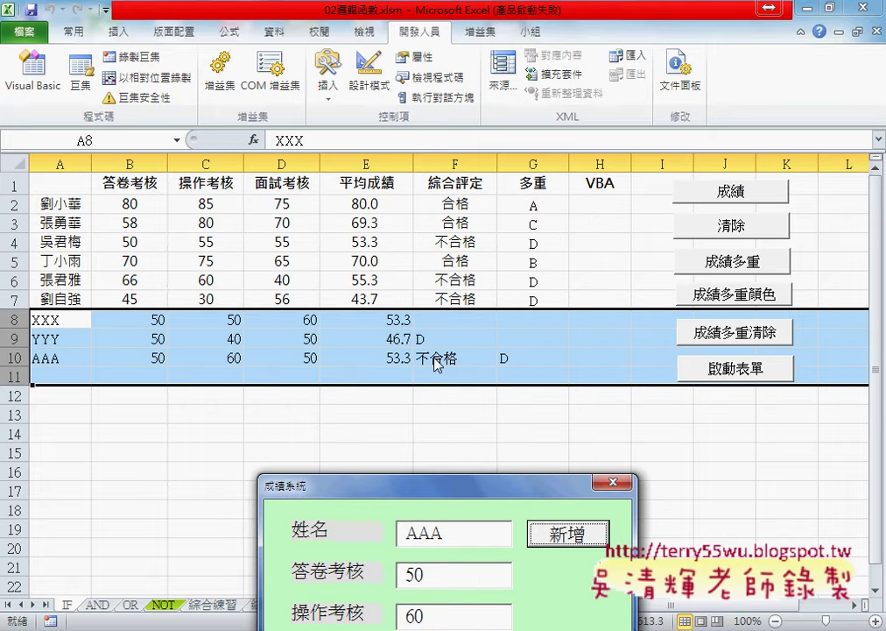
left_click(621, 481)
left_click(80, 456)
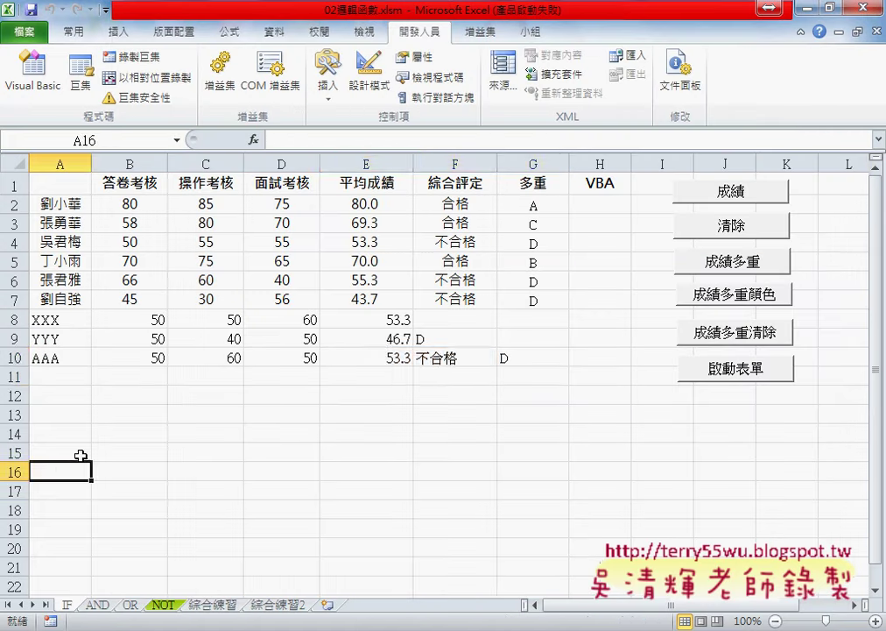
left_click_drag(528, 359, 63, 362)
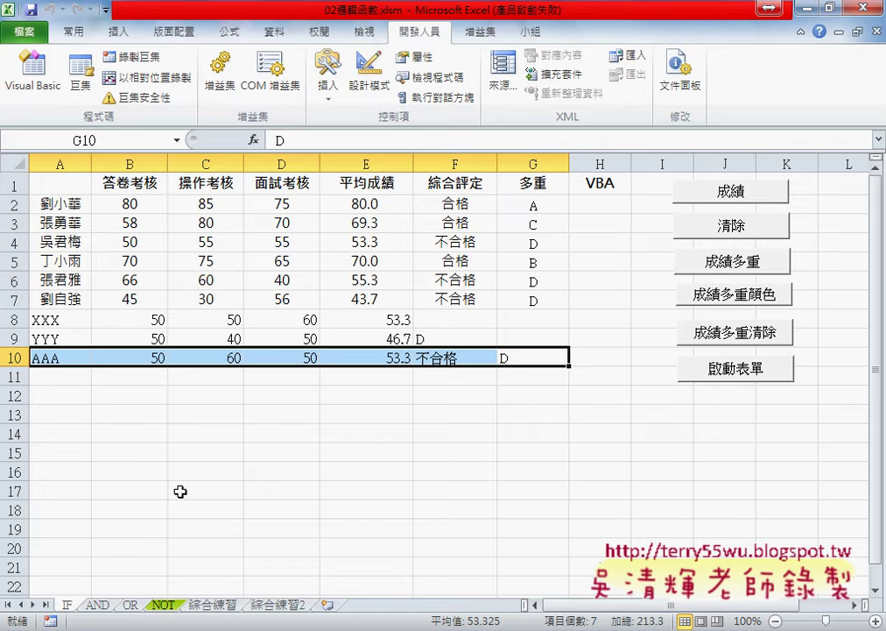
Select and copy the whole updated CommandButton1_Click procedure for the Google Doc.
key("alt+F11")
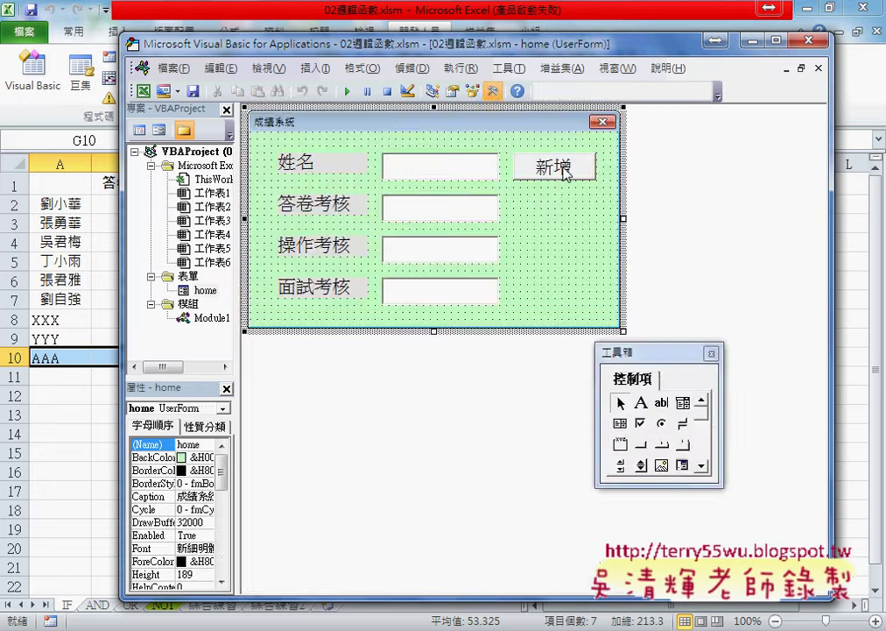
double_click(564, 166)
left_click(599, 261)
left_click_drag(599, 261, 258, 167)
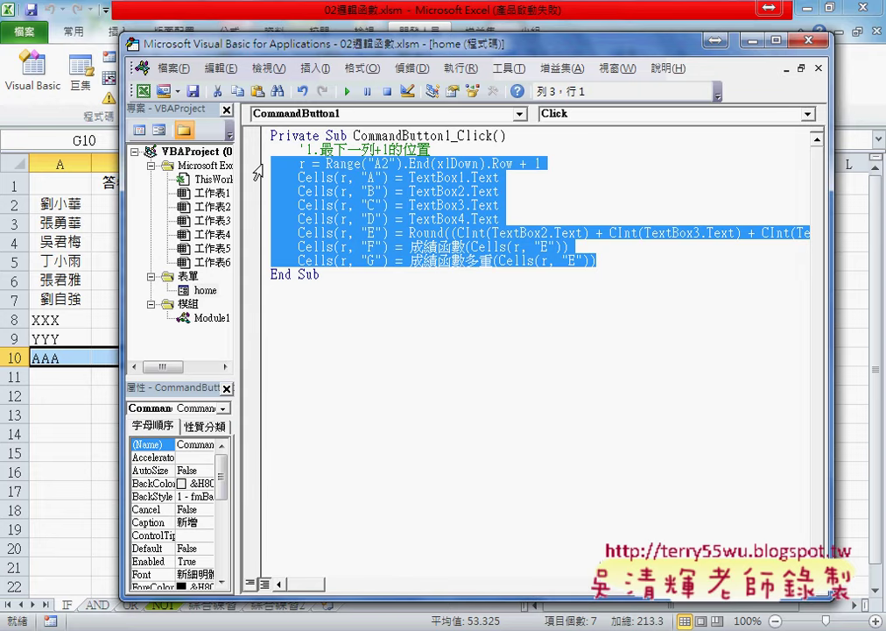
mouse_move(350, 275)
left_mouse_down()
mouse_move(261, 200)
mouse_move(263, 137)
left_mouse_up()
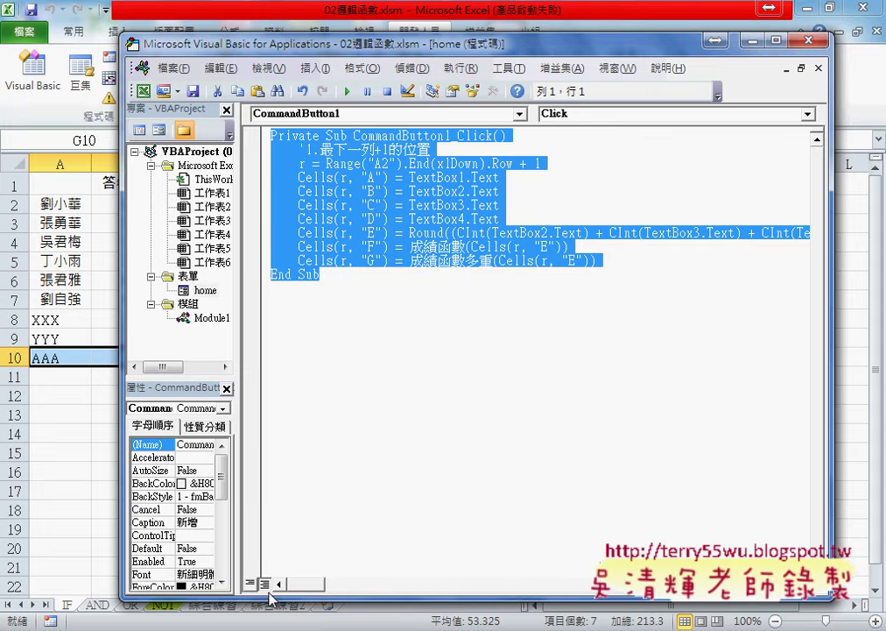
left_click(277, 554)
key("alt+Tab")
Paste the updated procedure over the old 新增 code lines up to the Round line.
left_click(313, 383)
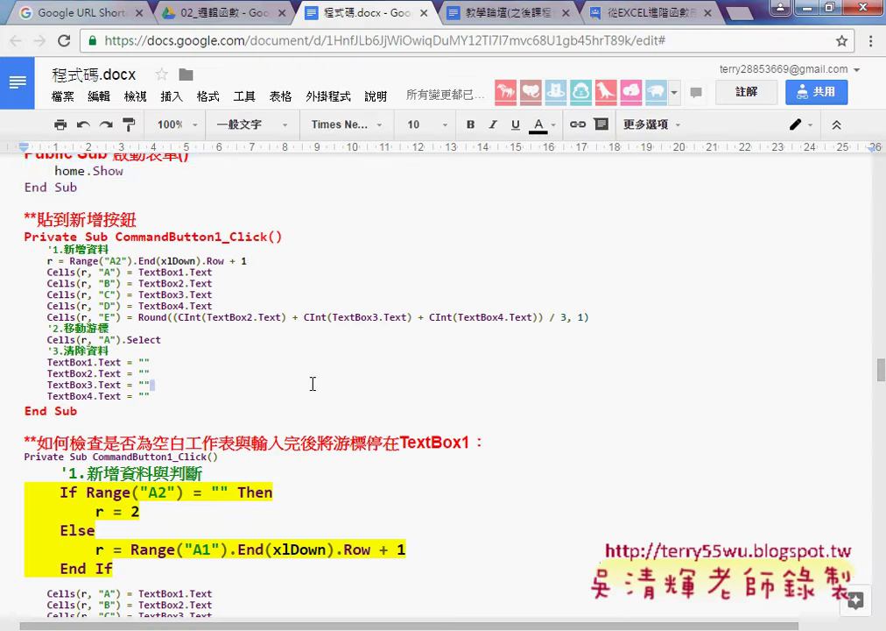
left_click(595, 322)
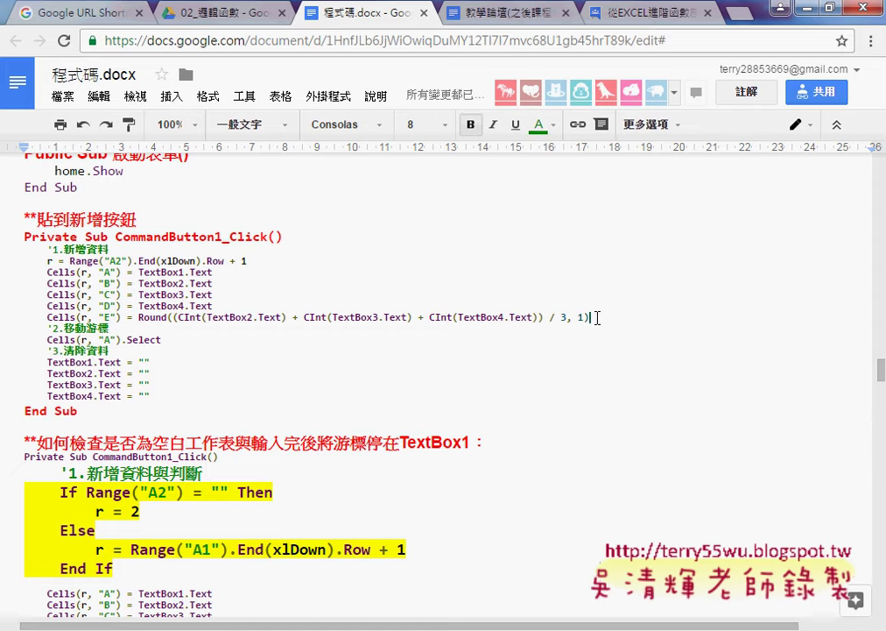
mouse_move(597, 317)
left_mouse_down()
mouse_move(4, 311)
mouse_move(5, 259)
left_mouse_up()
type("Private Sub CommandButton1_Click()     '1.最下一列+1的位置     r = Range(\"A2\").End(xlDown).Row + 1     Cells(r, \"A\") = TextBox1.Text     Cells(r, \"B\") = TextBox2.Text     Cells(r, \"C\") = TextBox3.Text     Cells(r, \"D\") = TextBox4.Text     Cells(r, \"E\") = Round((CInt(TextBox2.Text) + CInt(TextBox3.Text) + CInt(TextBox4.Text)) / 3, 1)     Cells(r, \"F\") = 成績函數(Cells(r, \"E\"))     Cells(r, \"G\") = 成績函數多重(Cells(r, \"E\")) End Sub")
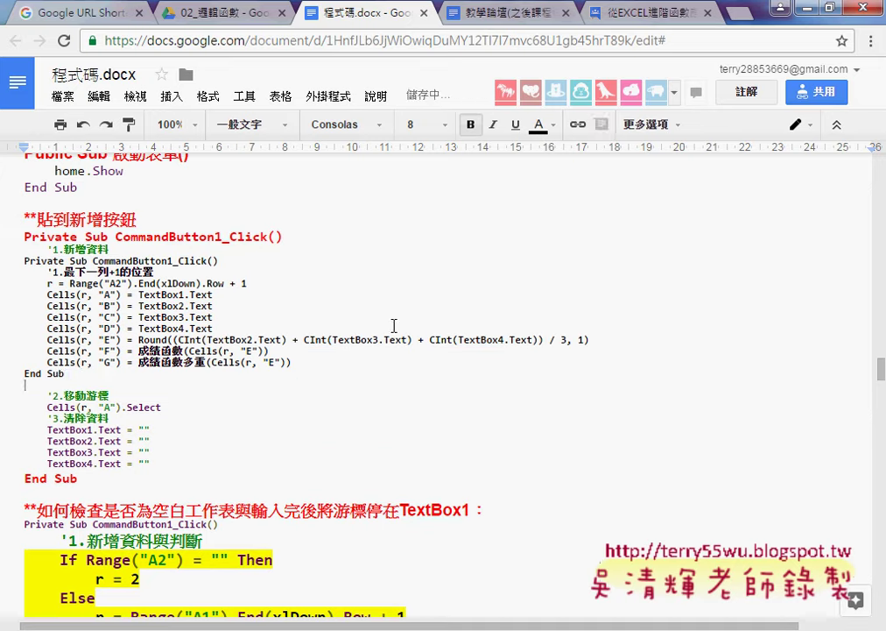
Delete the duplicate End Sub and Private Sub lines and merge the two comment lines.
left_click_drag(131, 375, 3, 376)
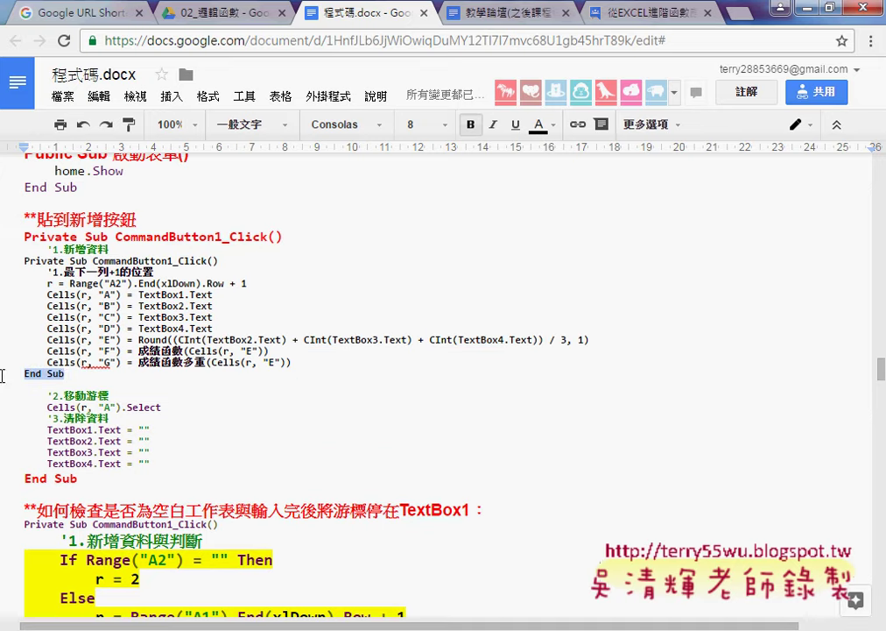
key("BackSpace")
key("BackSpace")
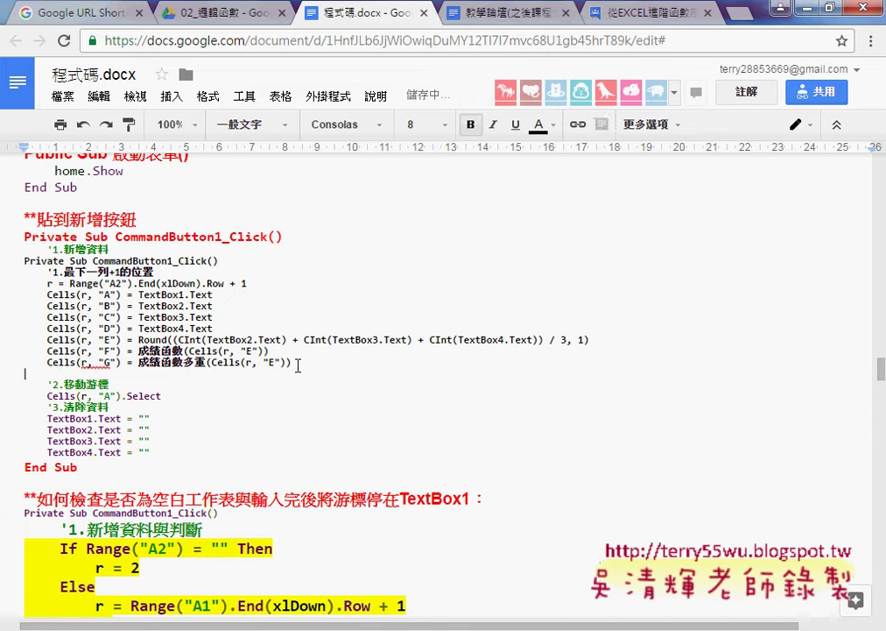
mouse_move(294, 363)
left_mouse_down()
mouse_move(3, 273)
mouse_move(3, 260)
left_mouse_up()
left_click_drag(225, 260, 2, 260)
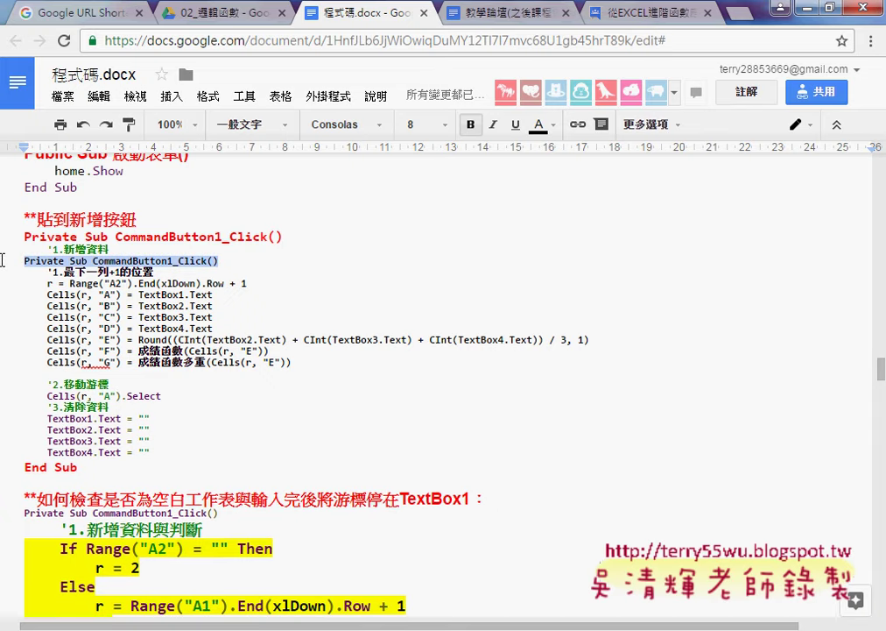
key("BackSpace")
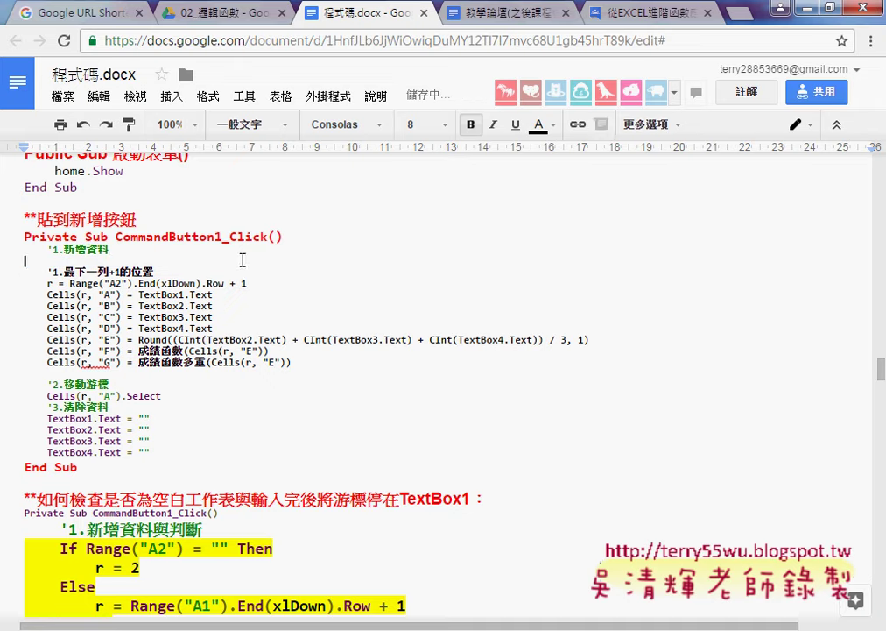
key("BackSpace")
key("Delete")
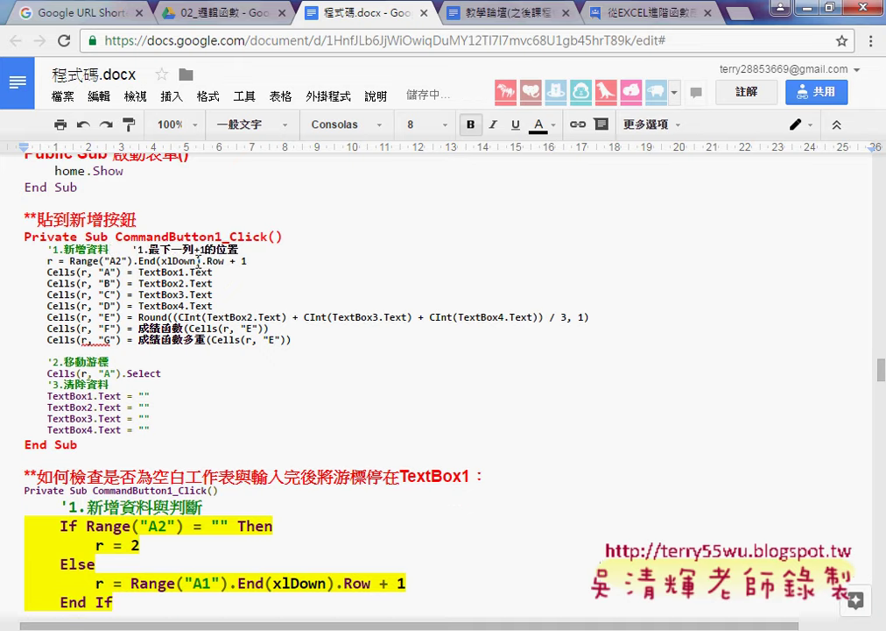
key("Delete")
key("Delete")
key("Delete")
key("Delete")
key("Delete")
key("Delete")
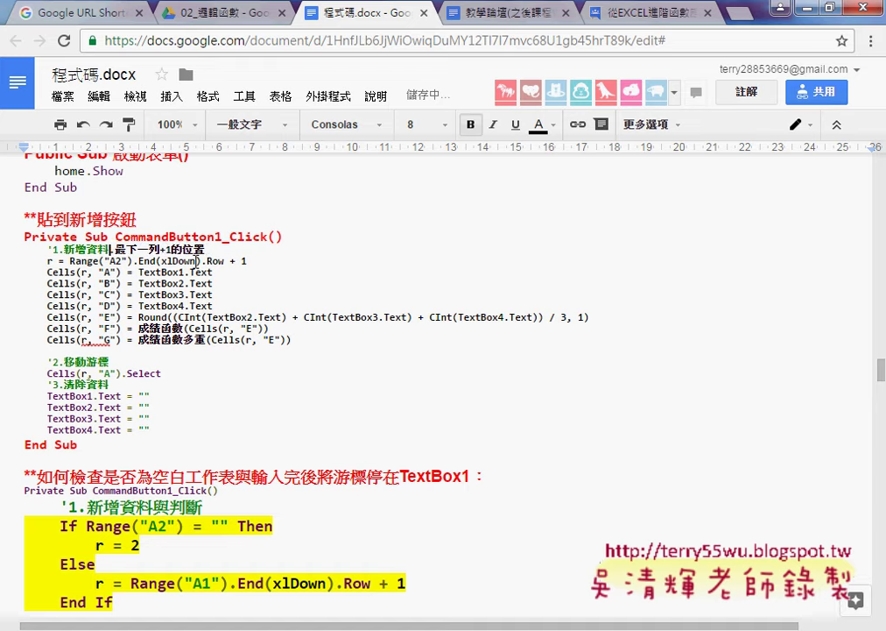
key("Delete")
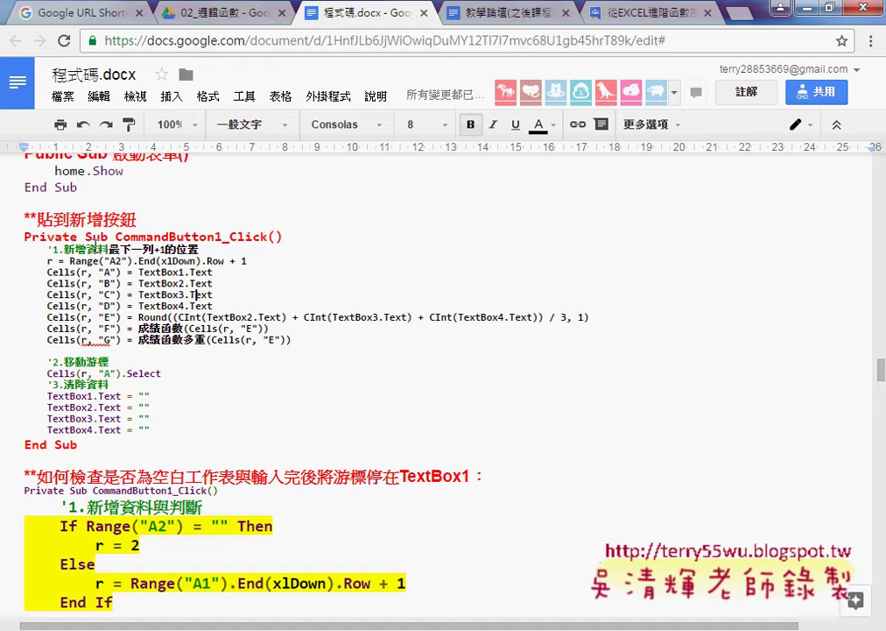
Format the updated code block with Code Pretty's Format Selection add-on.
key("Down")
key("Down")
key("Down")
key("End")
left_click_drag(295, 340, 13, 249)
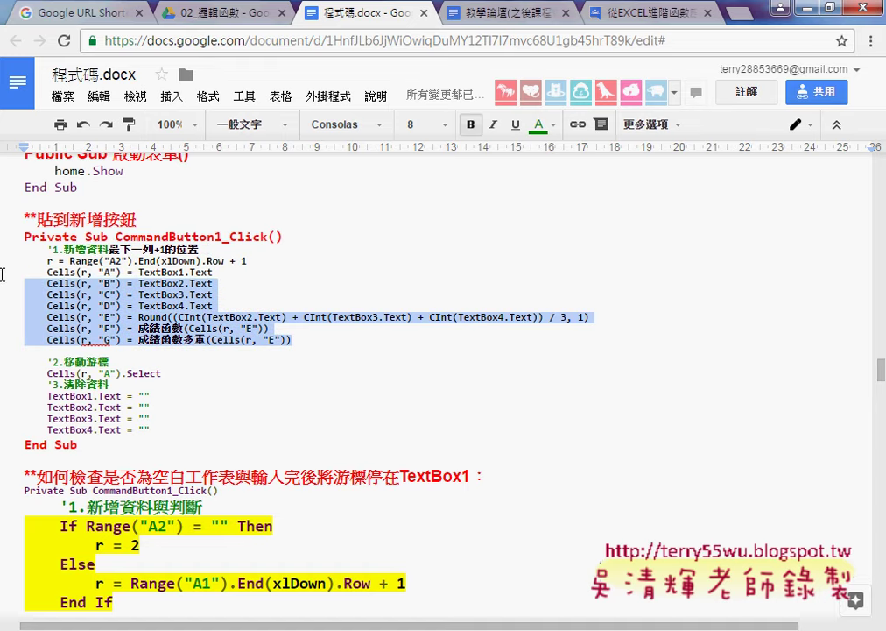
left_click(338, 103)
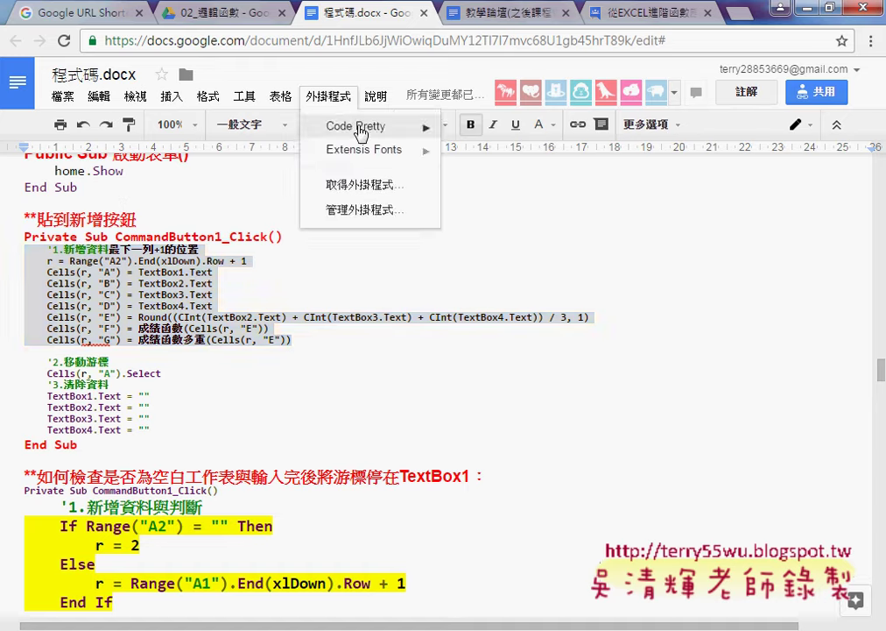
mouse_move(360, 134)
left_click(510, 142)
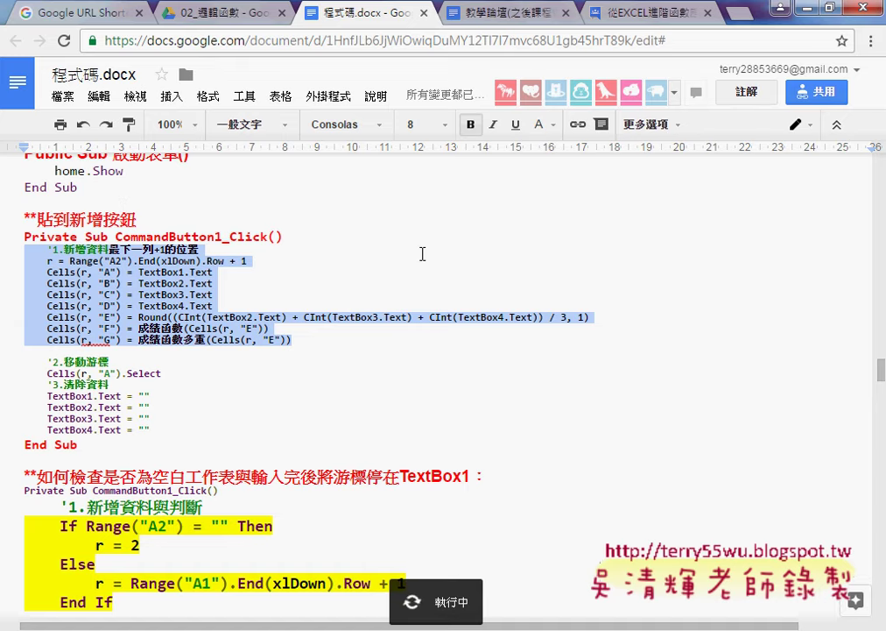